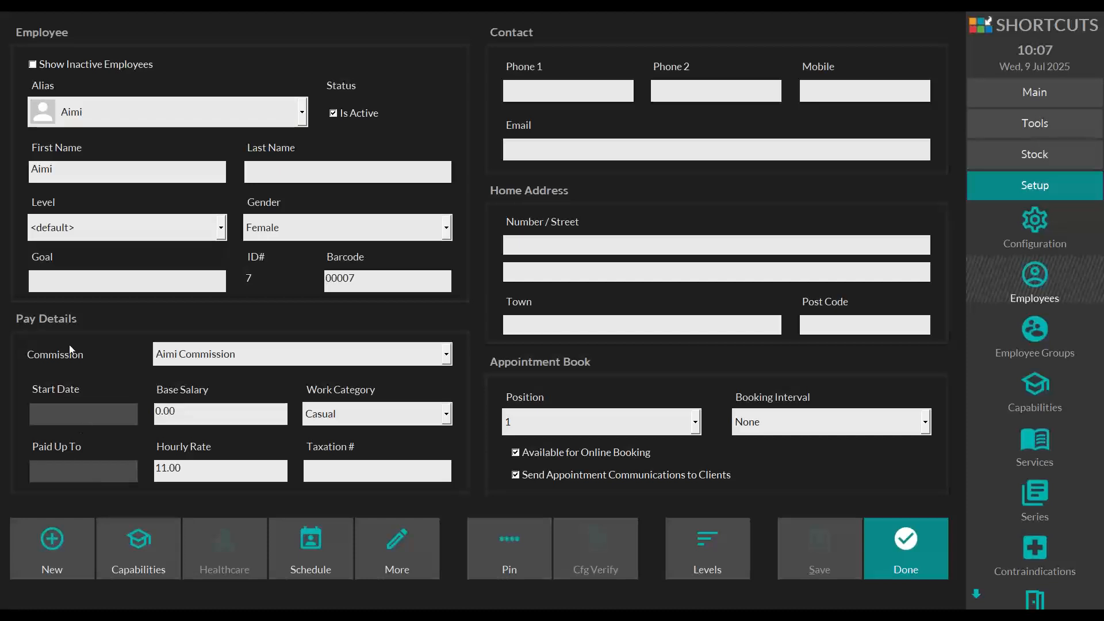
# - Turn off Send Appointment Communications to Clients for the self-employed stylist's employee record and save the change
pyautogui.click(285, 122)
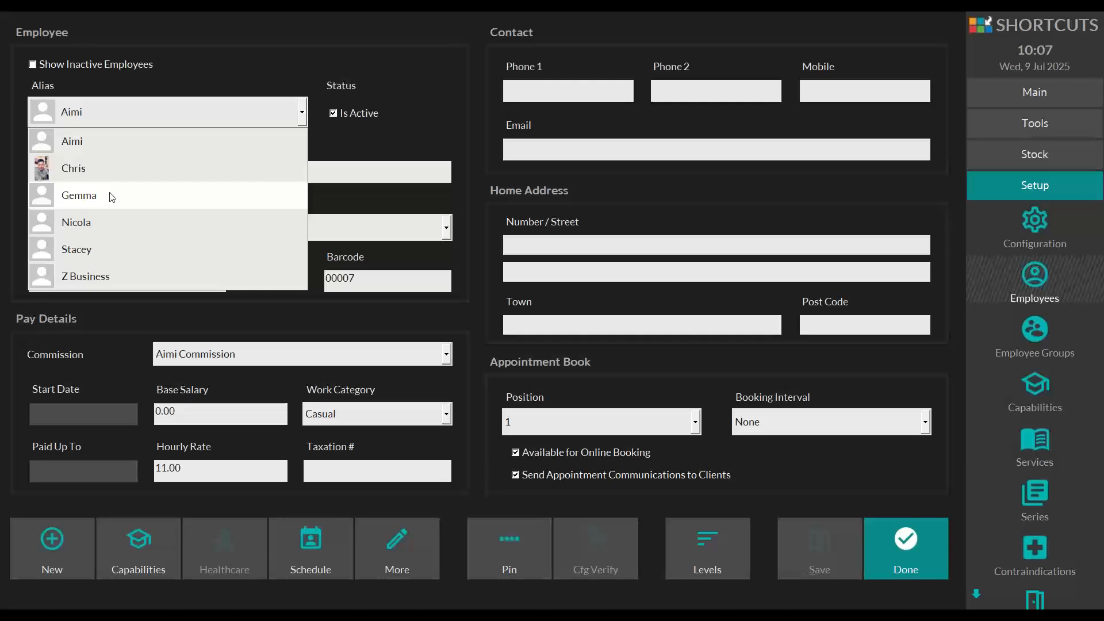
pyautogui.click(111, 196)
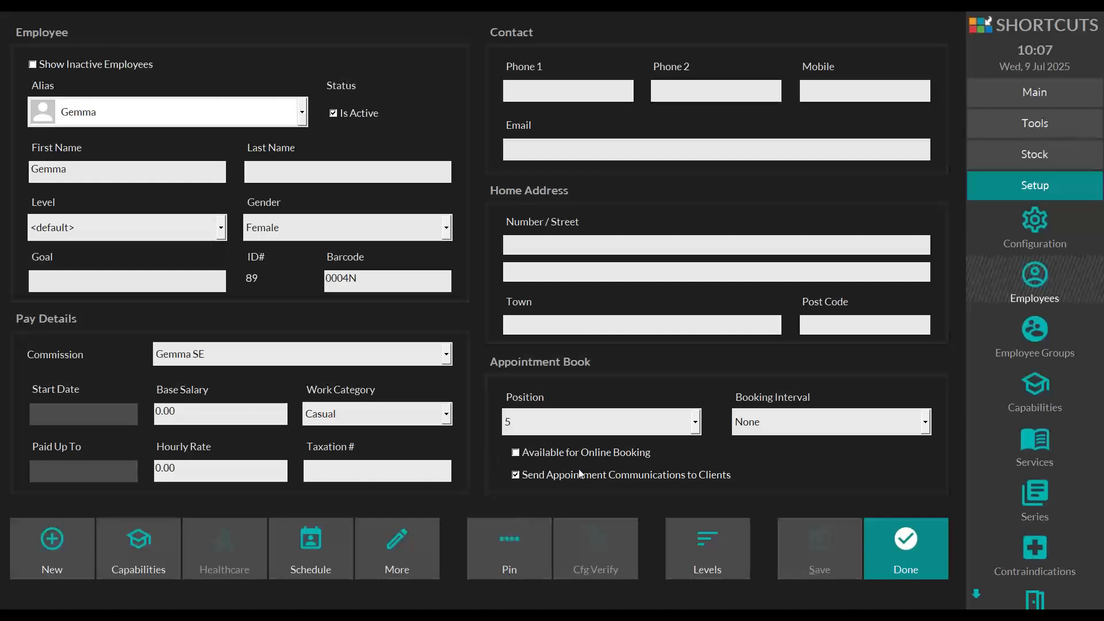
pyautogui.click(516, 475)
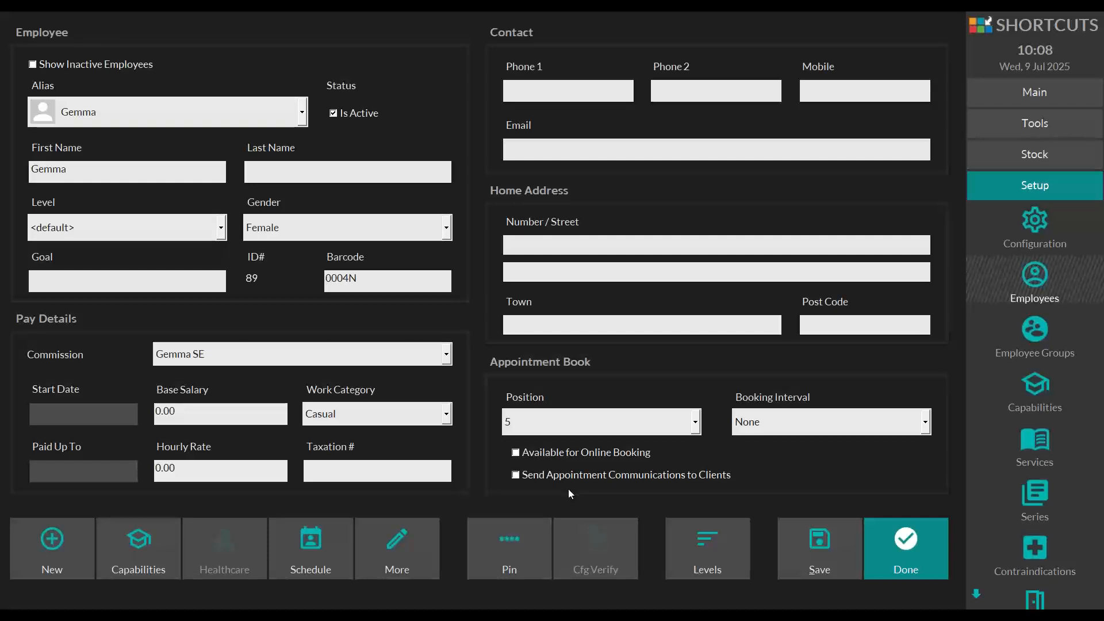
pyautogui.click(824, 552)
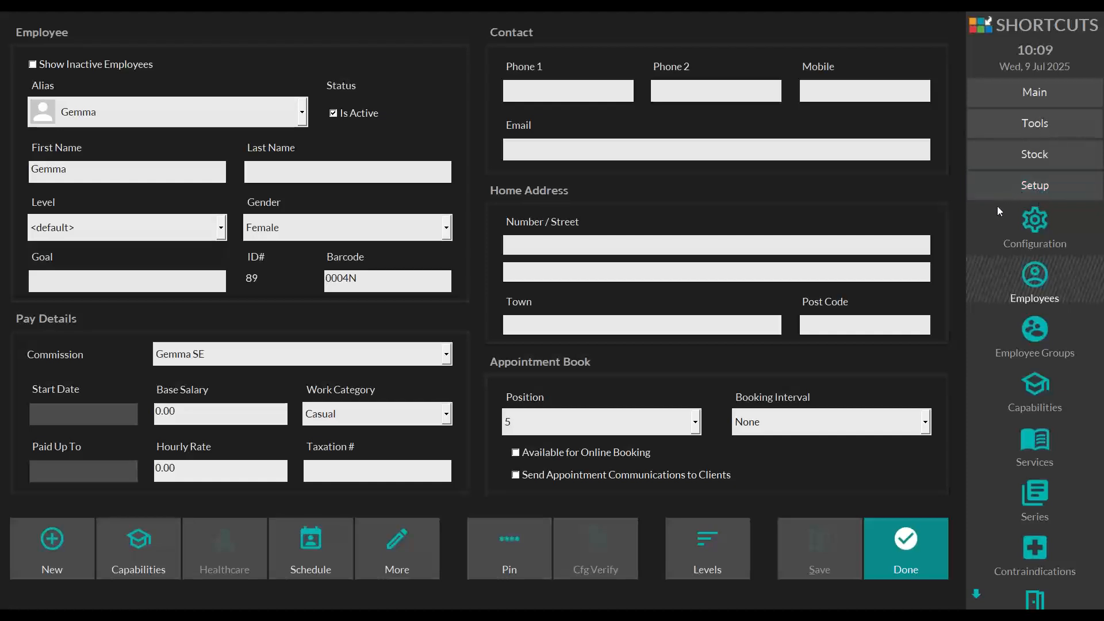
# - In the payment types configuration, add a payment type named with the self-employed stylist's first name followed by "Sum Up Machine"
pyautogui.click(1033, 227)
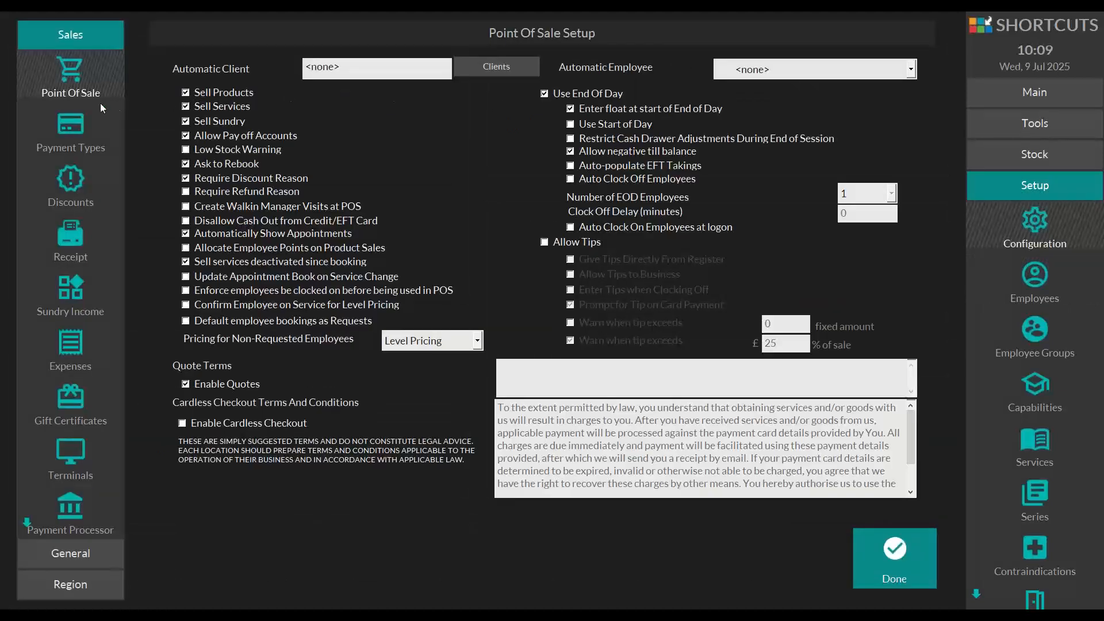
pyautogui.click(72, 119)
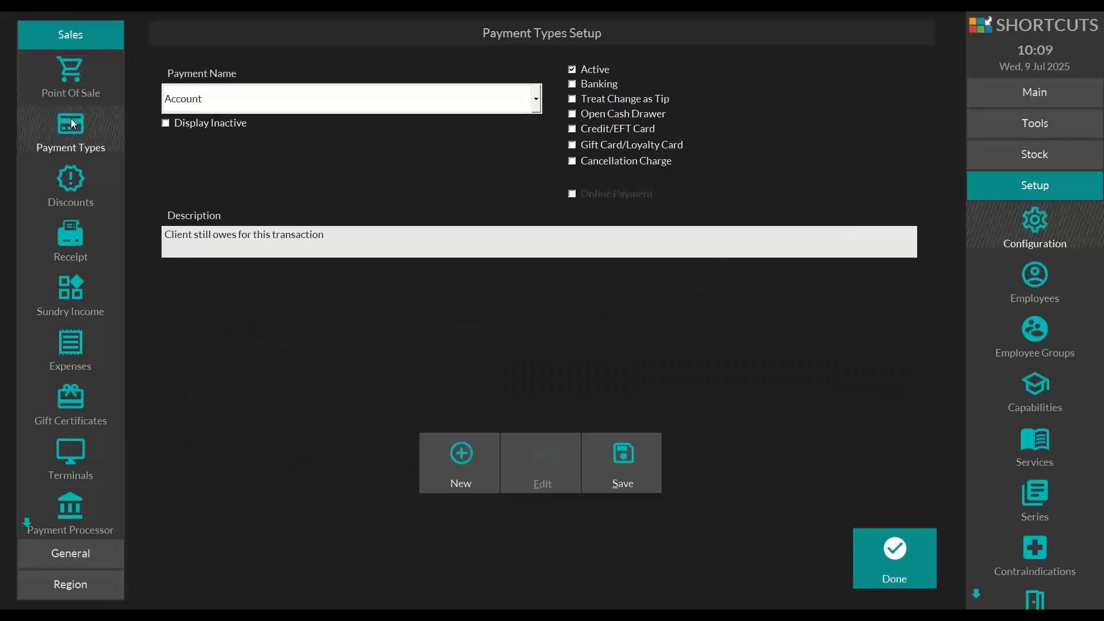
pyautogui.click(538, 101)
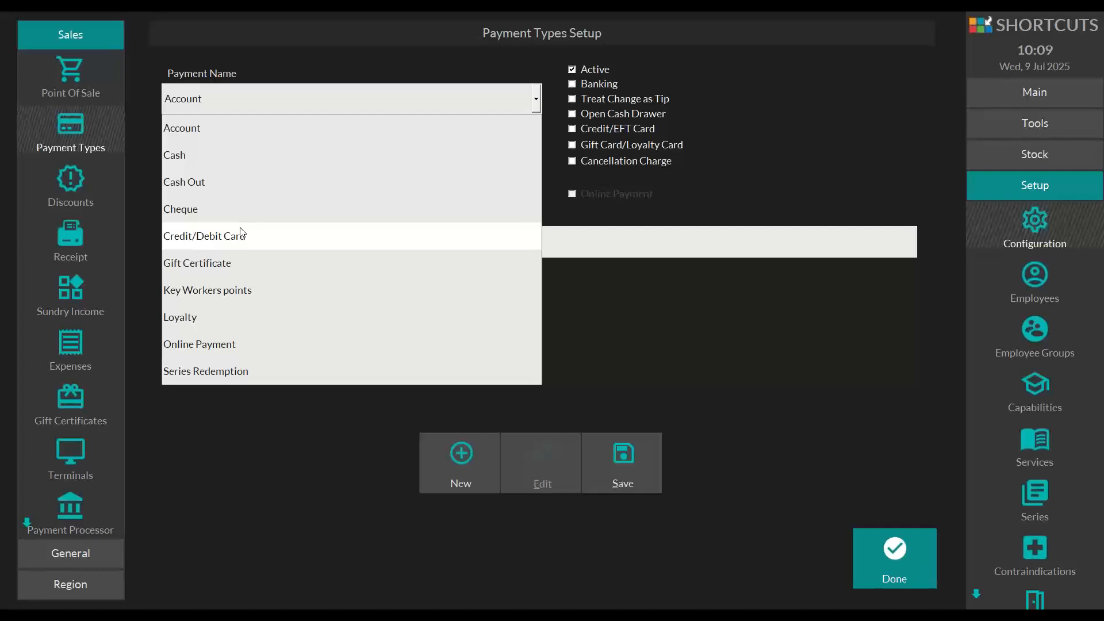
pyautogui.click(231, 394)
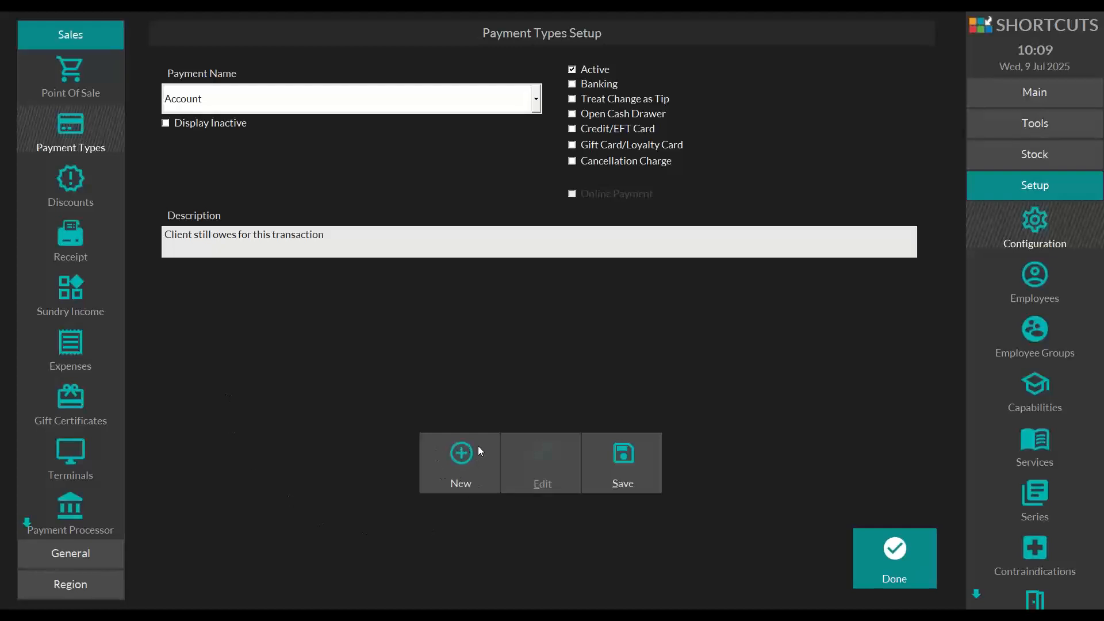
pyautogui.click(459, 455)
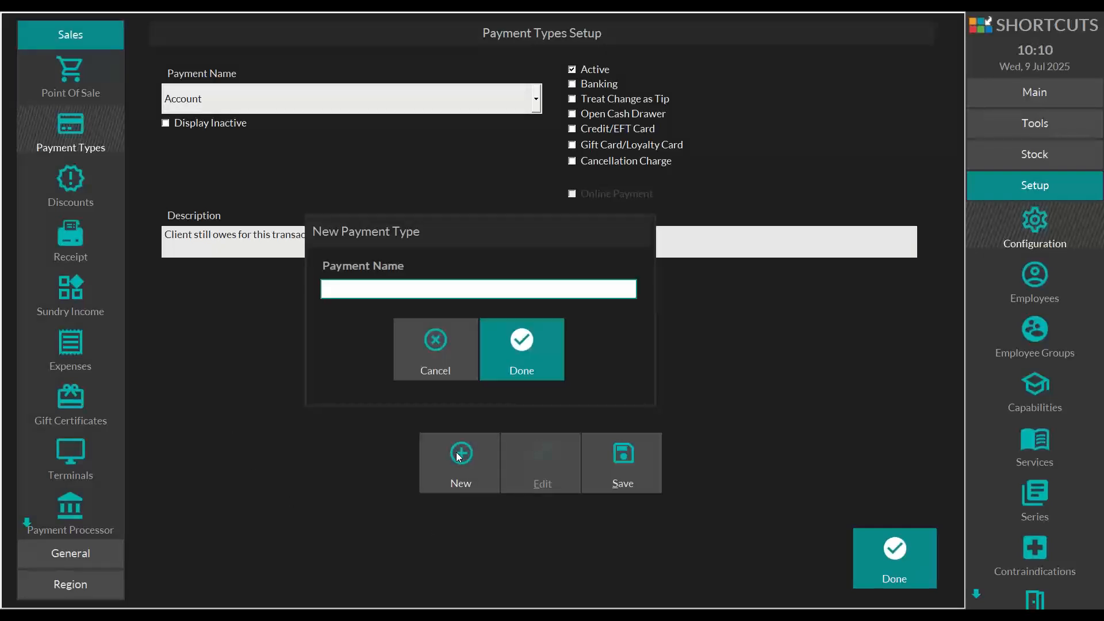
pyautogui.write('Gemma Sum Up')
pyautogui.write('Machine')
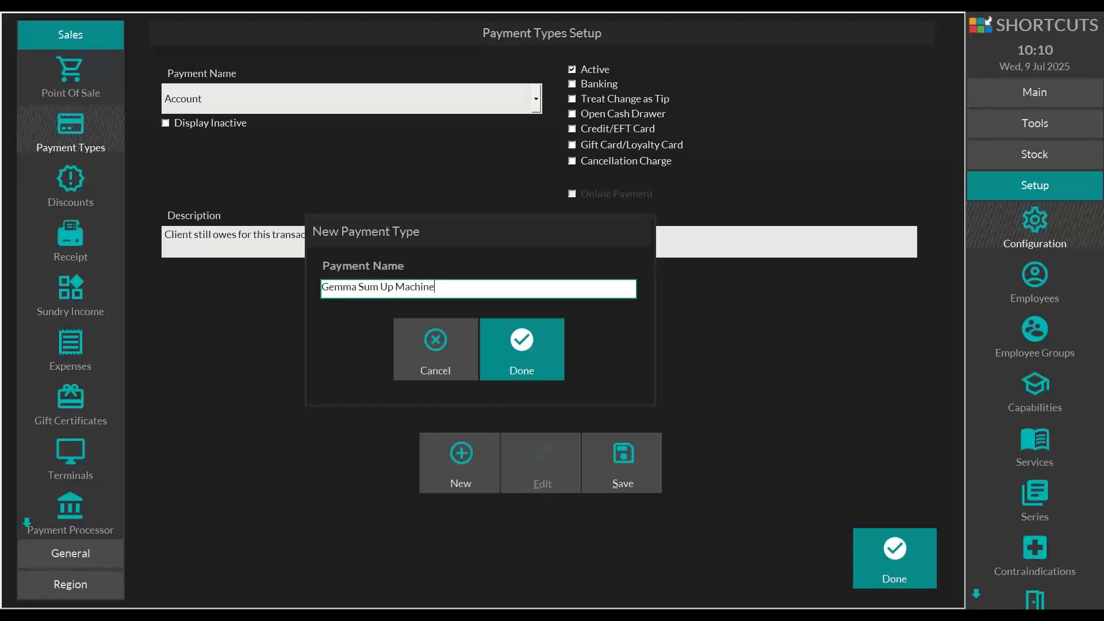
pyautogui.click(523, 363)
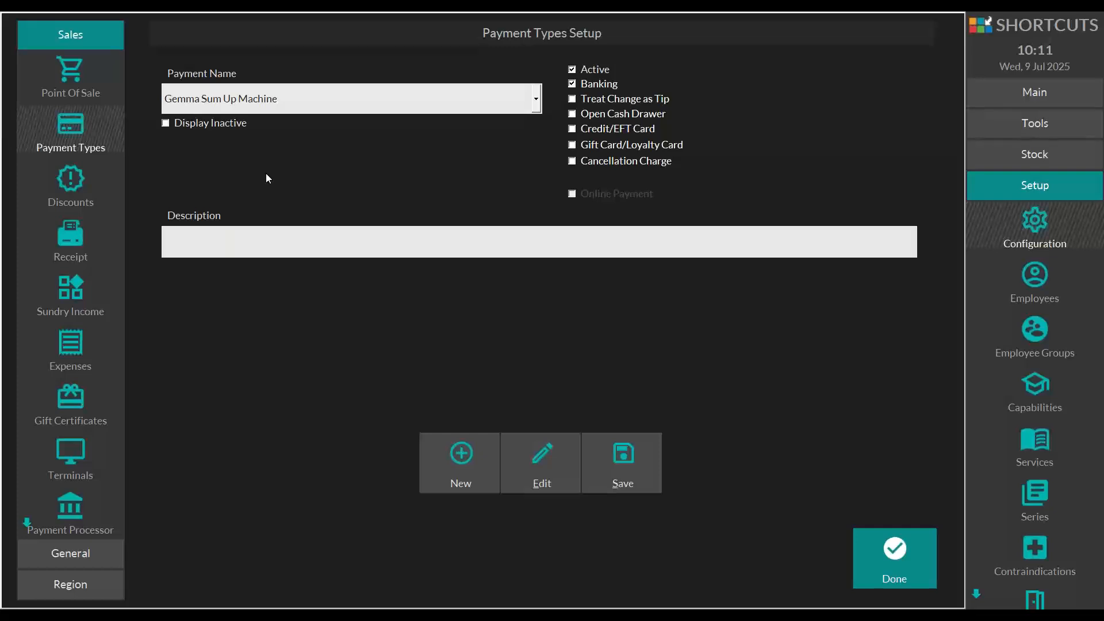
# - Turn off Banking for the new Sum Up Machine payment type and save it after checking the Point Of Sale payment options
pyautogui.click(588, 86)
pyautogui.click(1039, 99)
pyautogui.click(1042, 287)
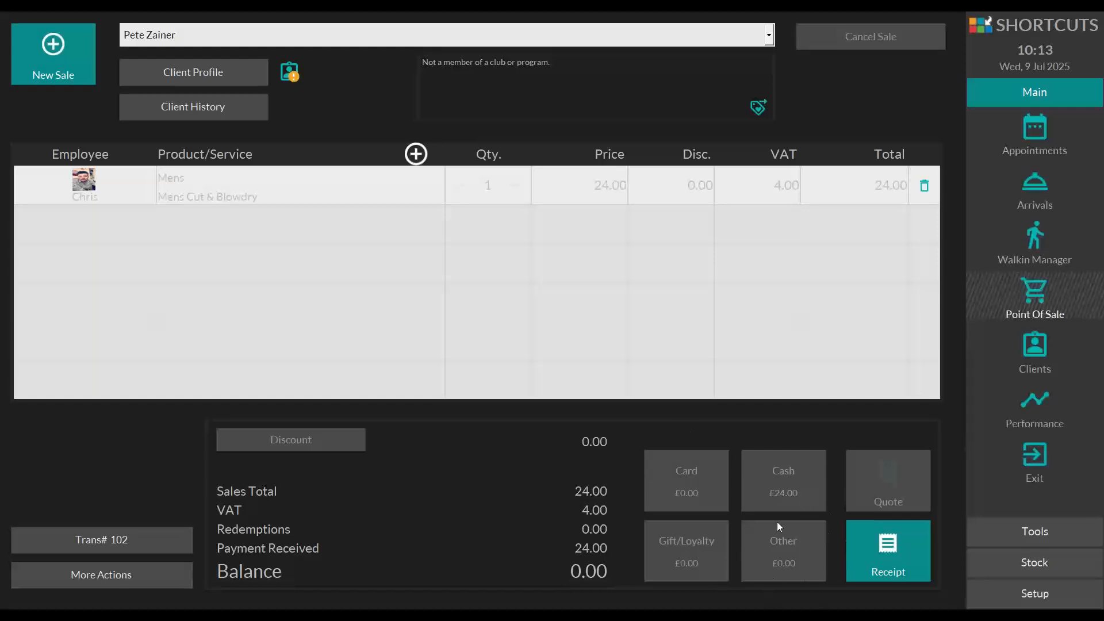
pyautogui.click(1051, 593)
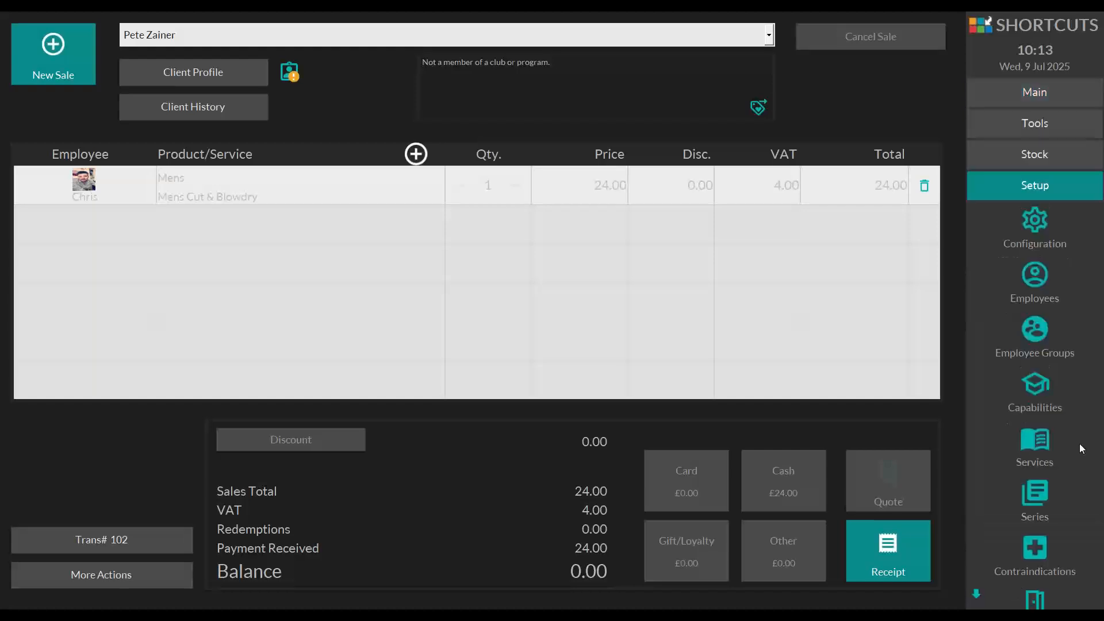
pyautogui.click(1038, 225)
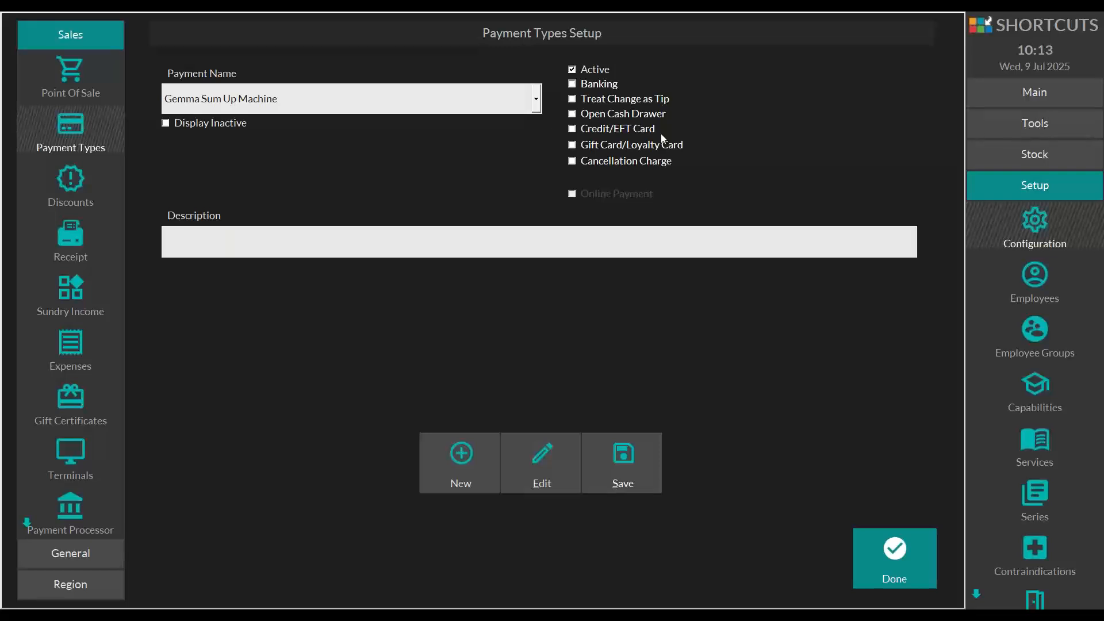
pyautogui.click(623, 452)
# - Add a security level named "Self Employed" in the general security configuration
pyautogui.click(80, 556)
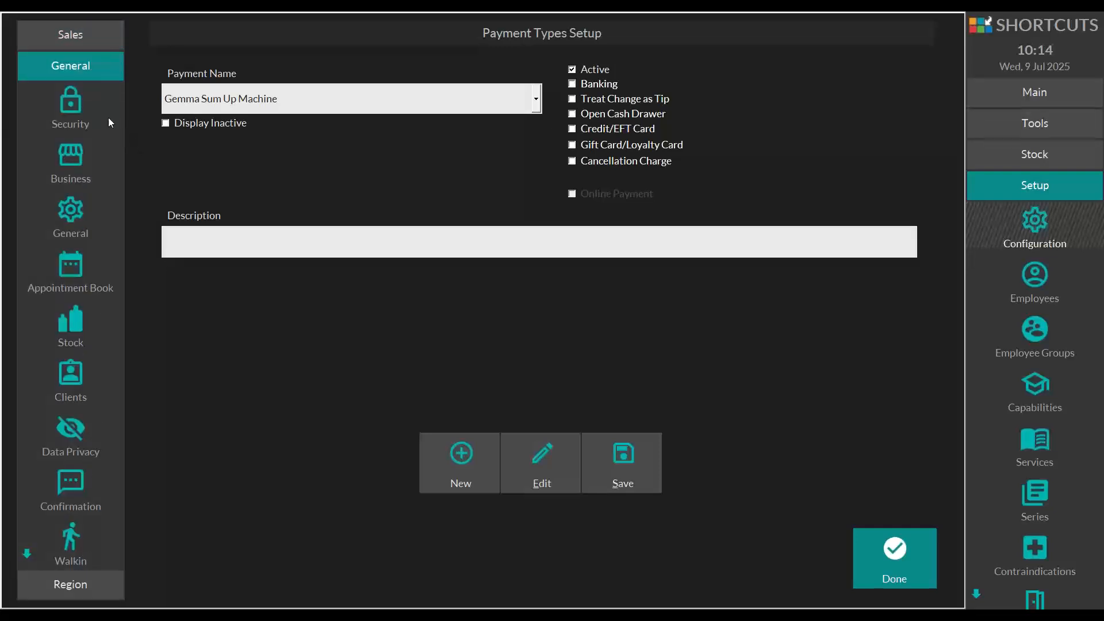
pyautogui.click(71, 103)
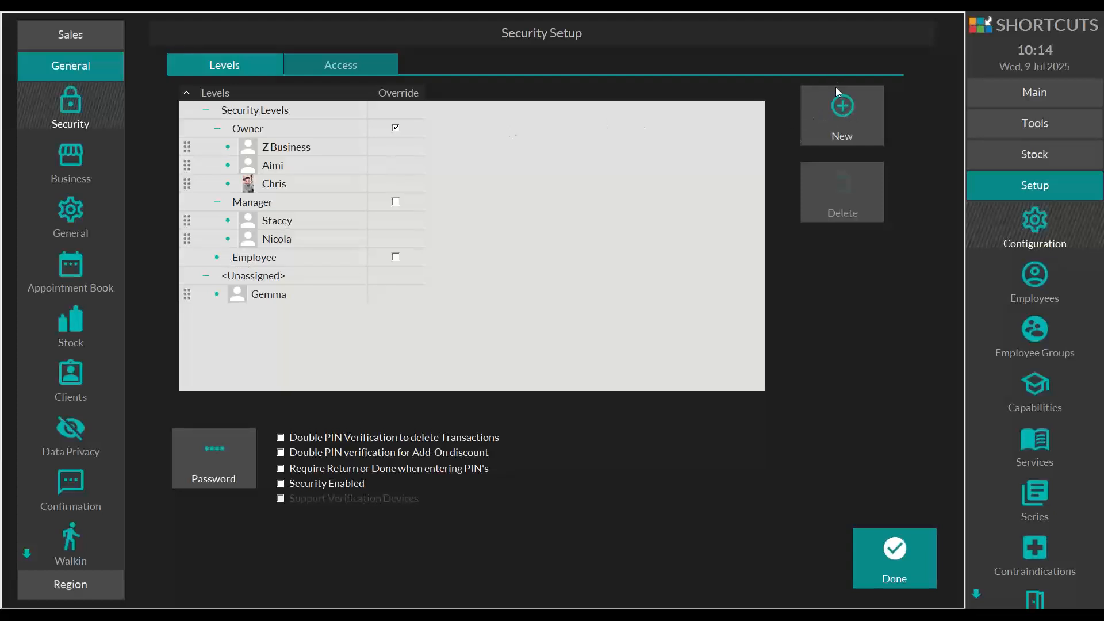
pyautogui.click(862, 113)
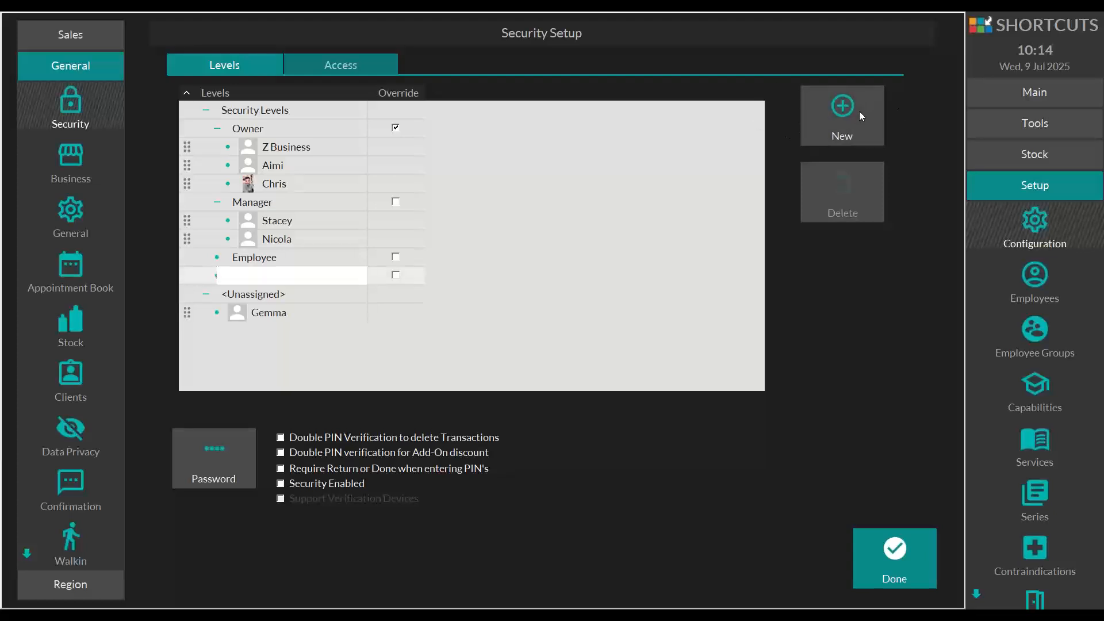
pyautogui.write('Self Employed')
pyautogui.moveTo(283, 274); pyautogui.dragTo(227, 280)
pyautogui.write('Self Employed')
pyautogui.click(530, 270)
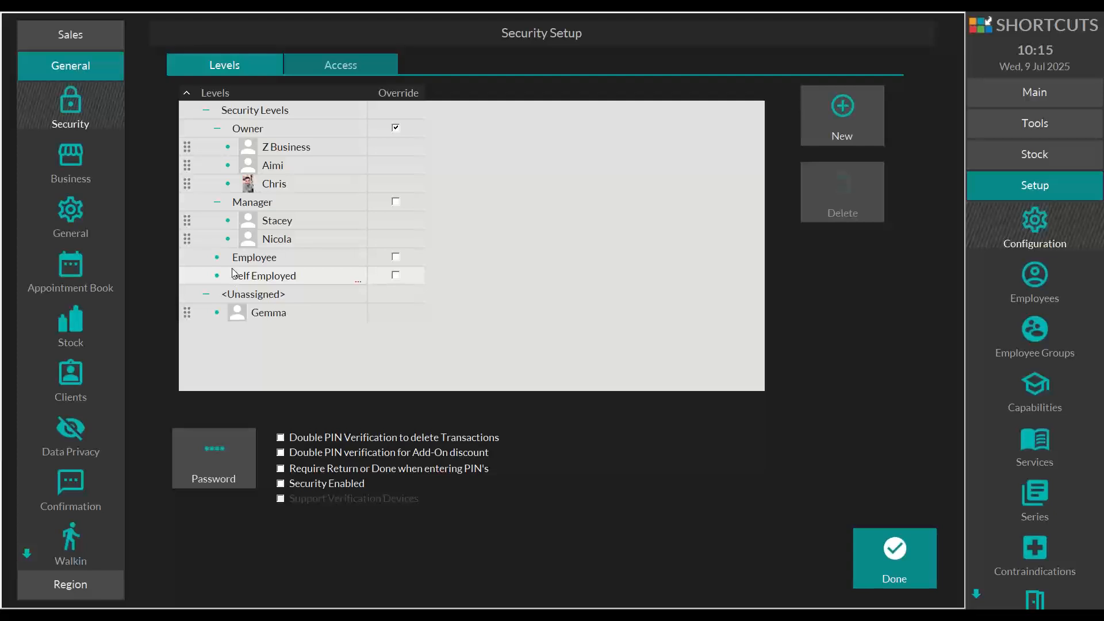
# - Move the unassigned employee into the Self Employed security level
pyautogui.click(187, 238)
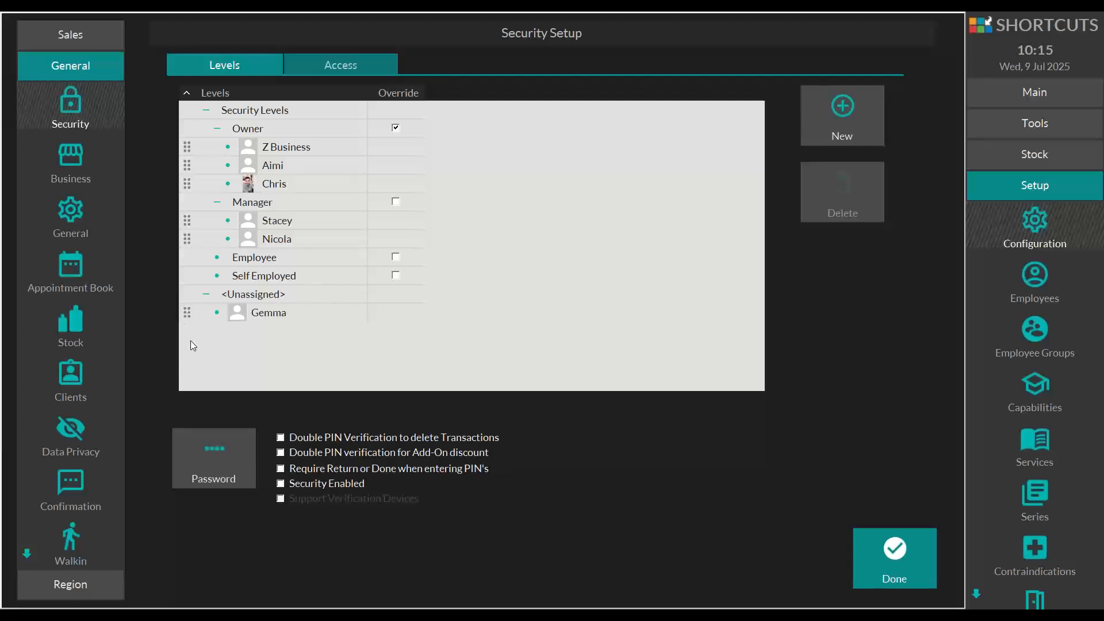
pyautogui.click(187, 311)
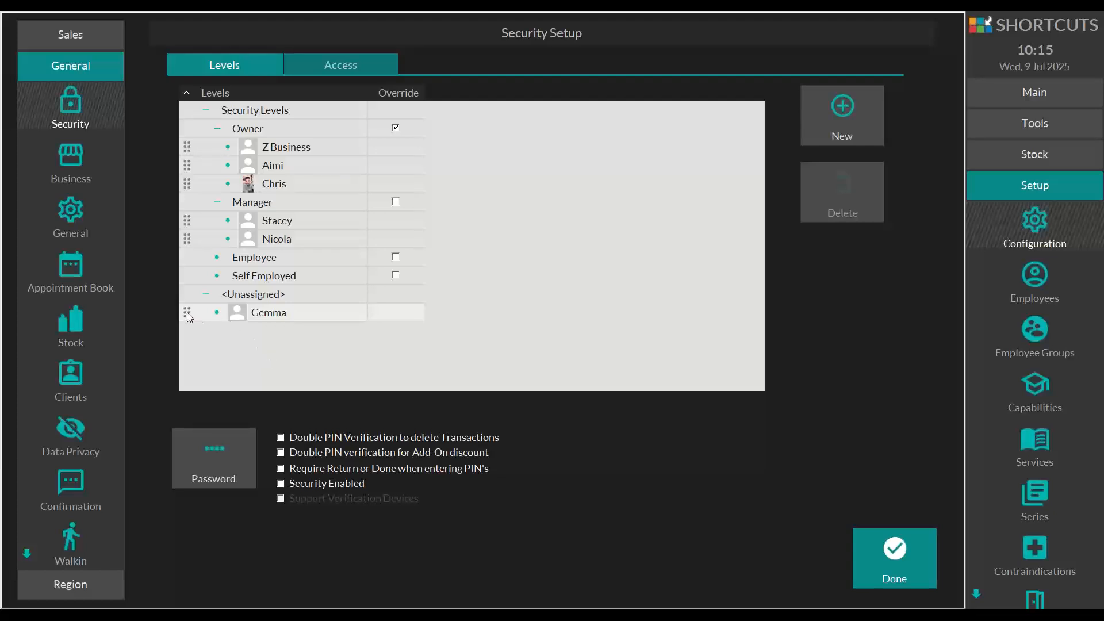
pyautogui.moveTo(188, 312); pyautogui.dragTo(267, 275)
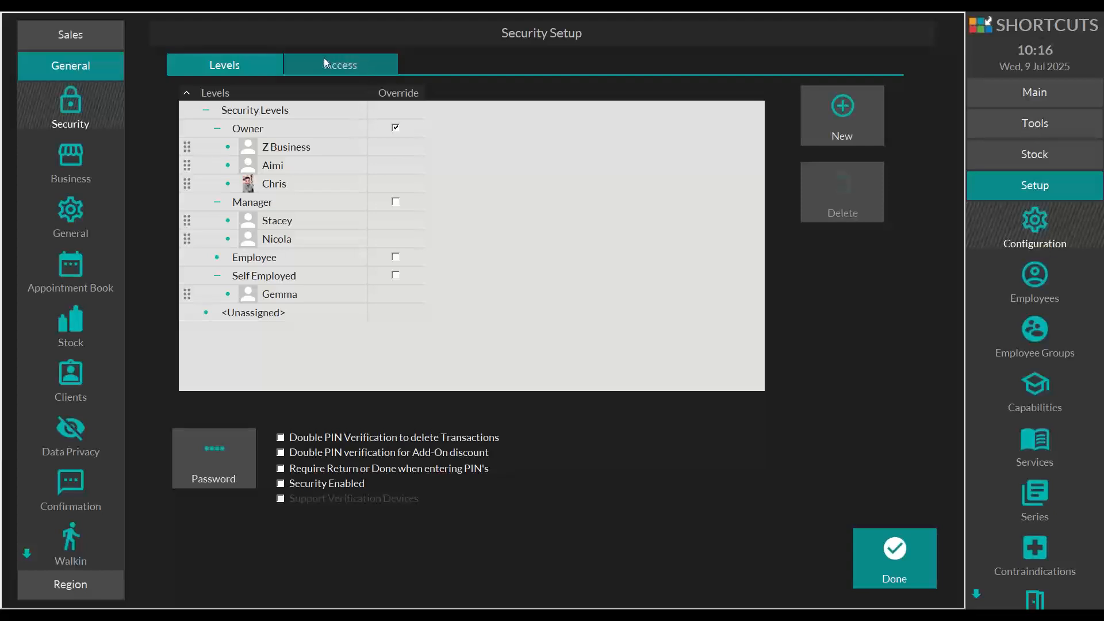
# - Review the Self Employed level's access rights, examining the Schedule and Configuration items, and close the security setup
pyautogui.click(339, 66)
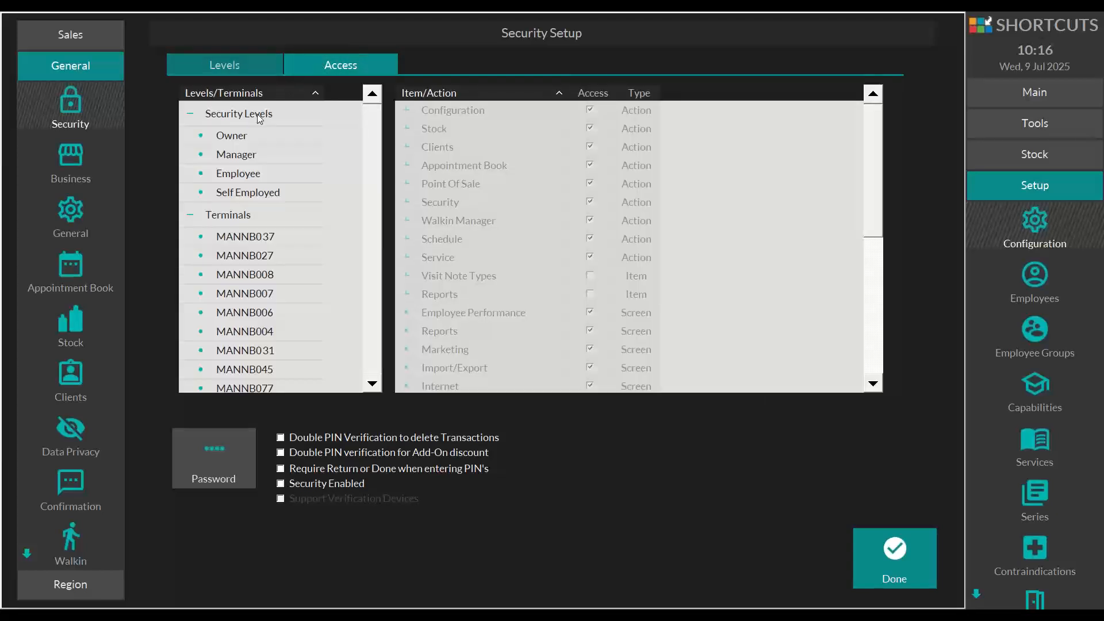
pyautogui.click(255, 185)
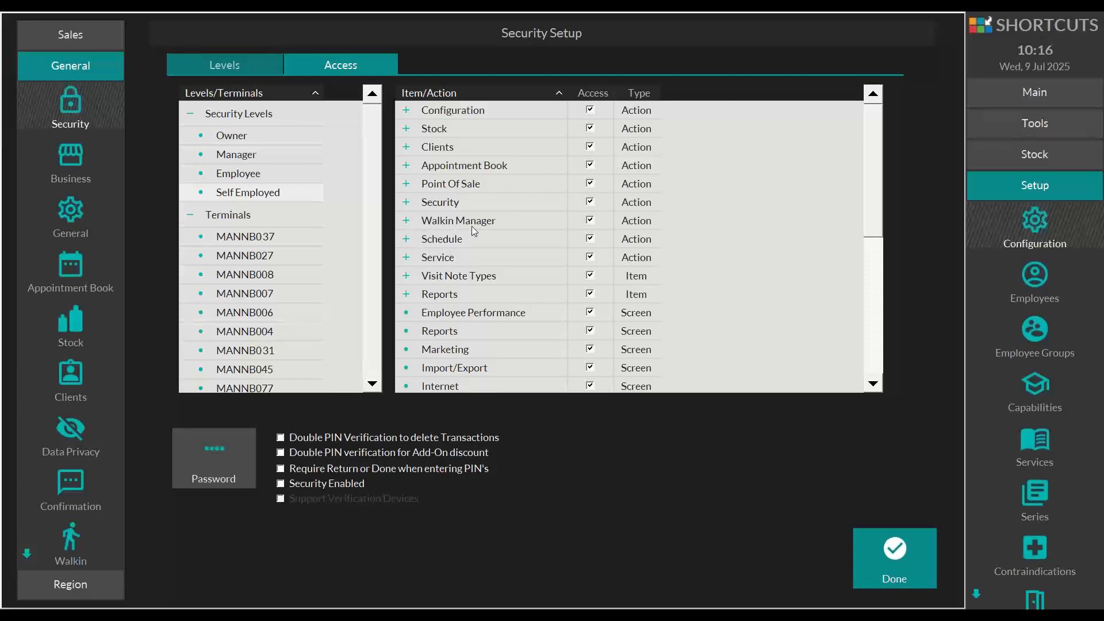
pyautogui.click(406, 239)
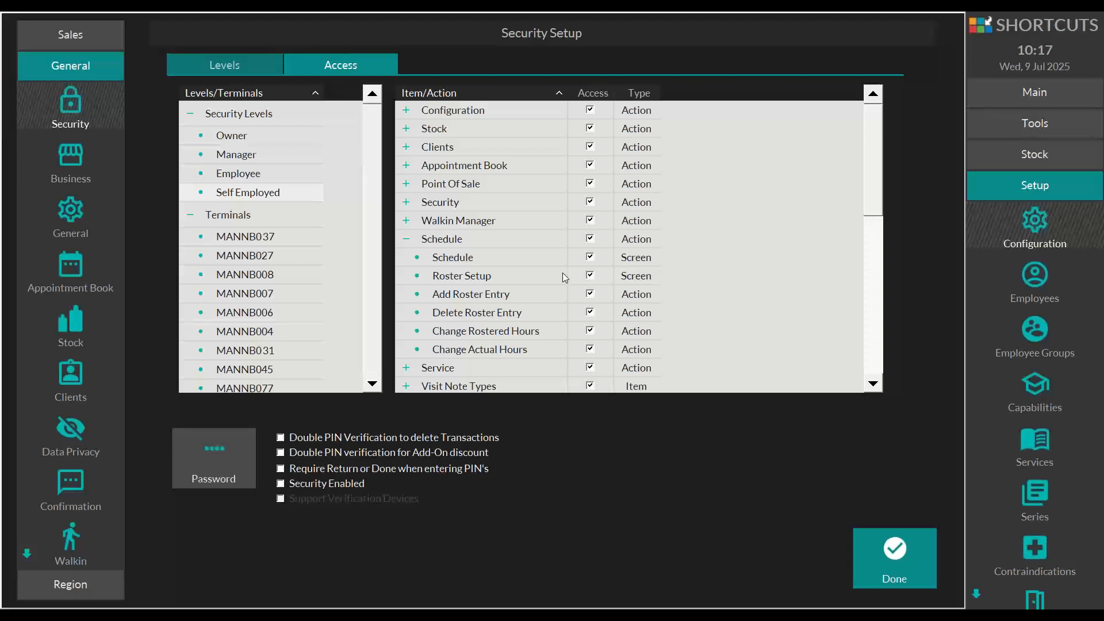
pyautogui.click(447, 239)
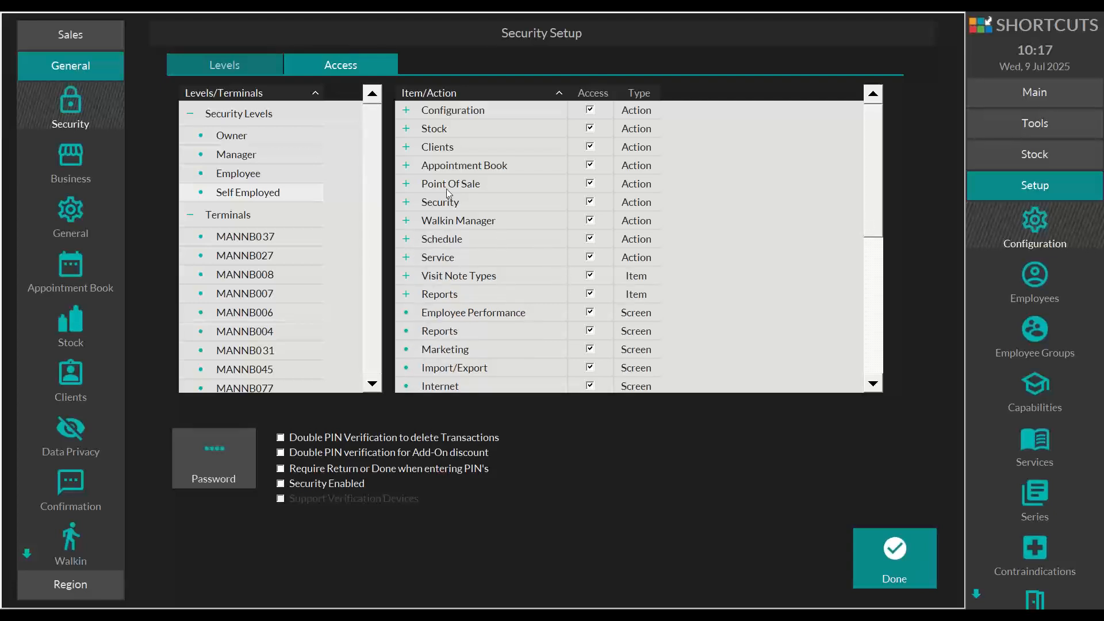
pyautogui.click(406, 110)
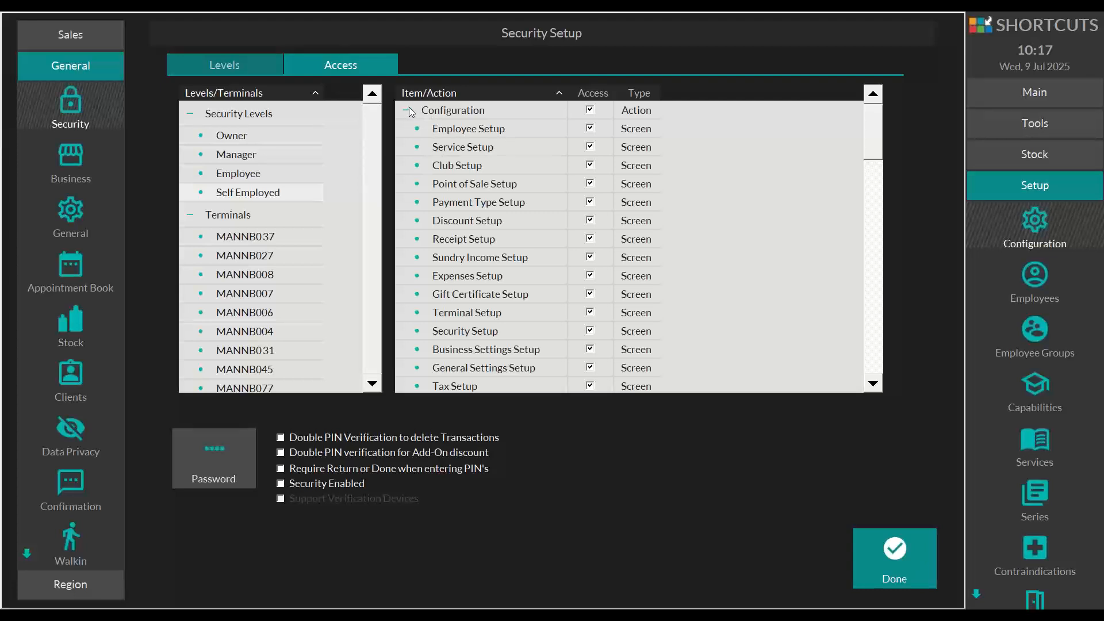
pyautogui.scroll(-3, 856, 131)
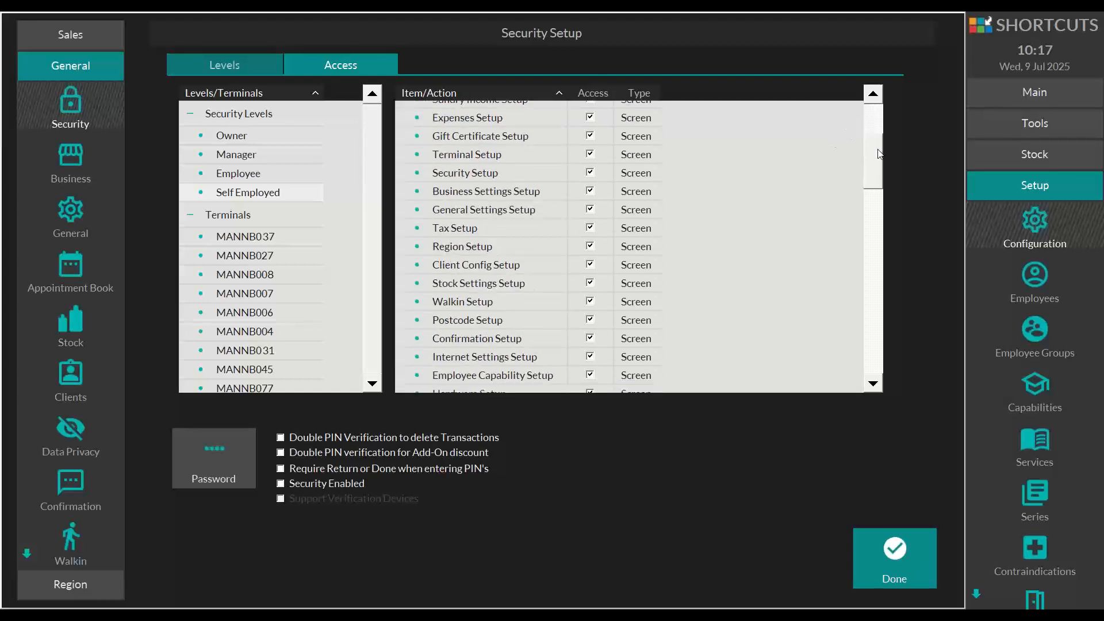
pyautogui.scroll(-2, 641, 194)
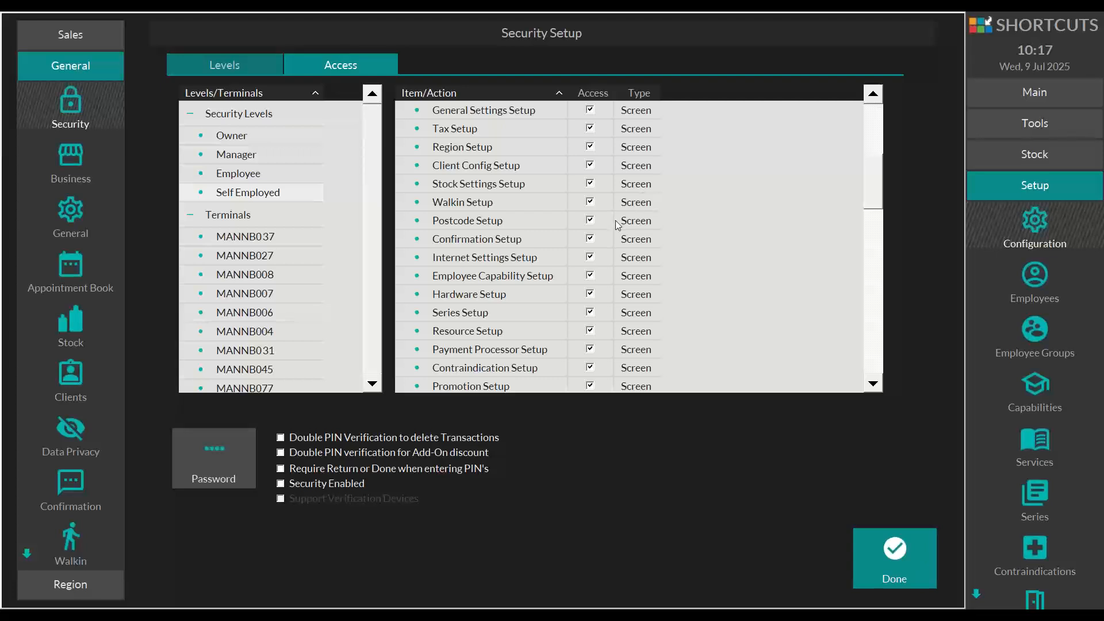
pyautogui.scroll(5, 677, 247)
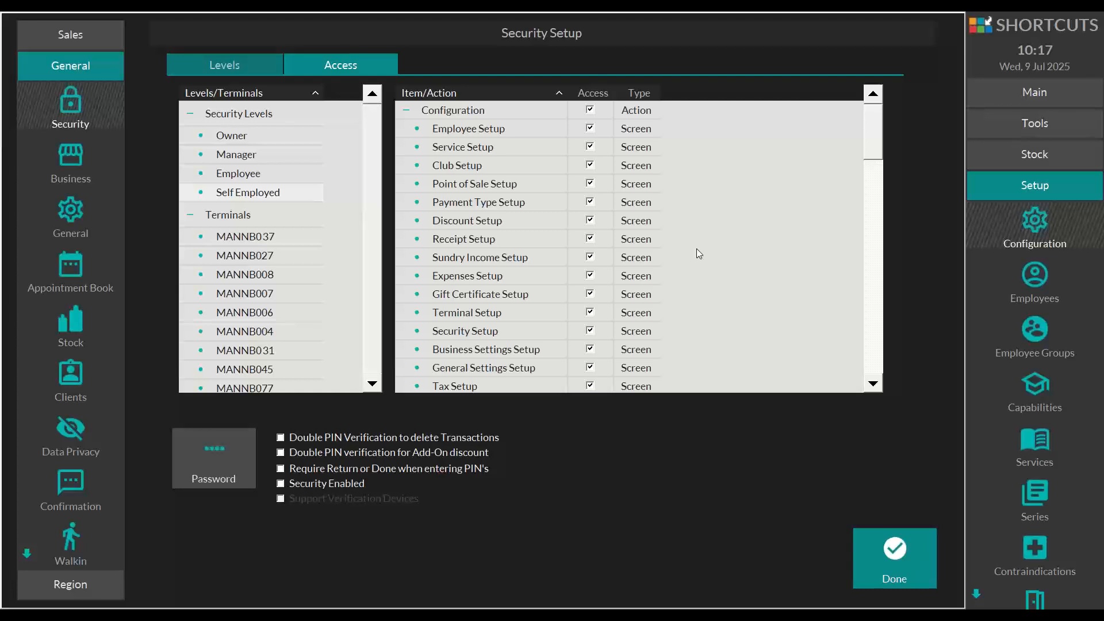
pyautogui.click(903, 558)
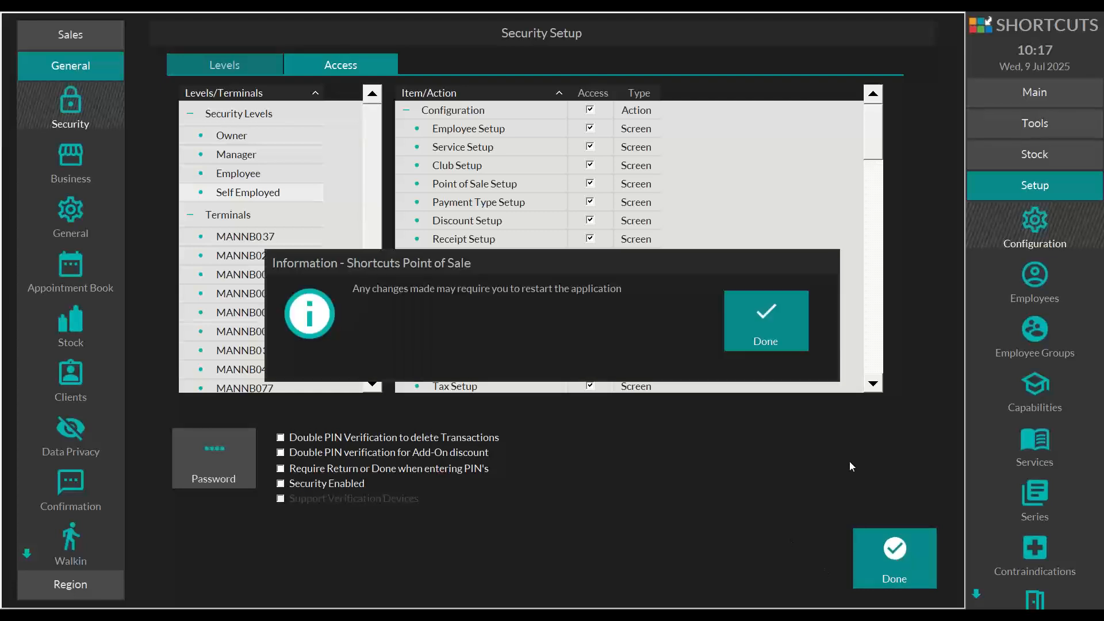
pyautogui.click(760, 326)
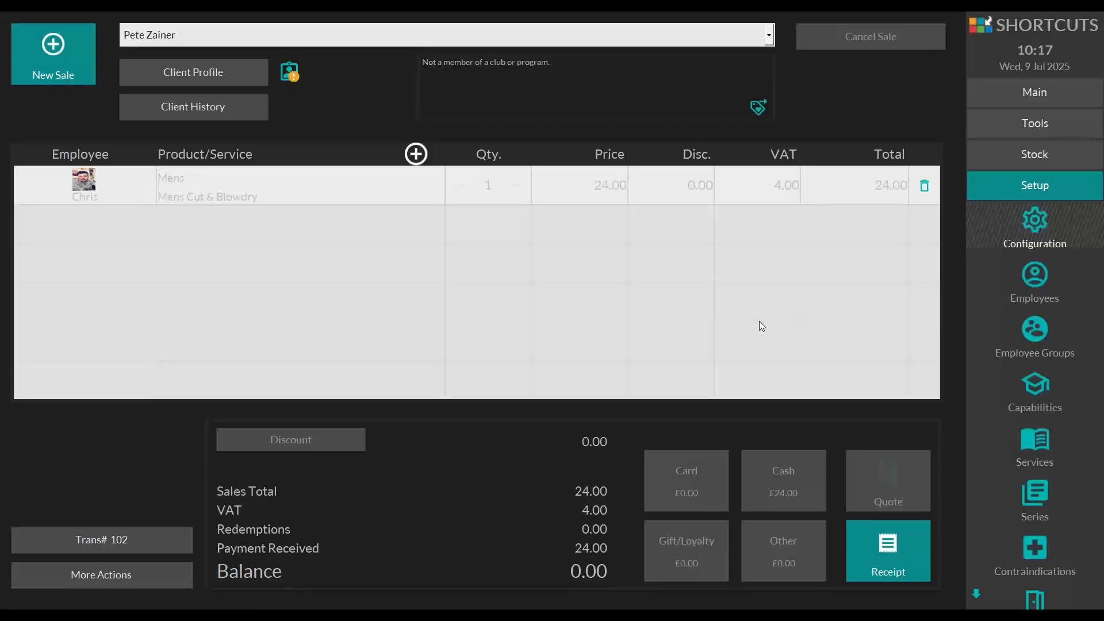
# - View the employee columns in today's appointment book
pyautogui.click(1032, 102)
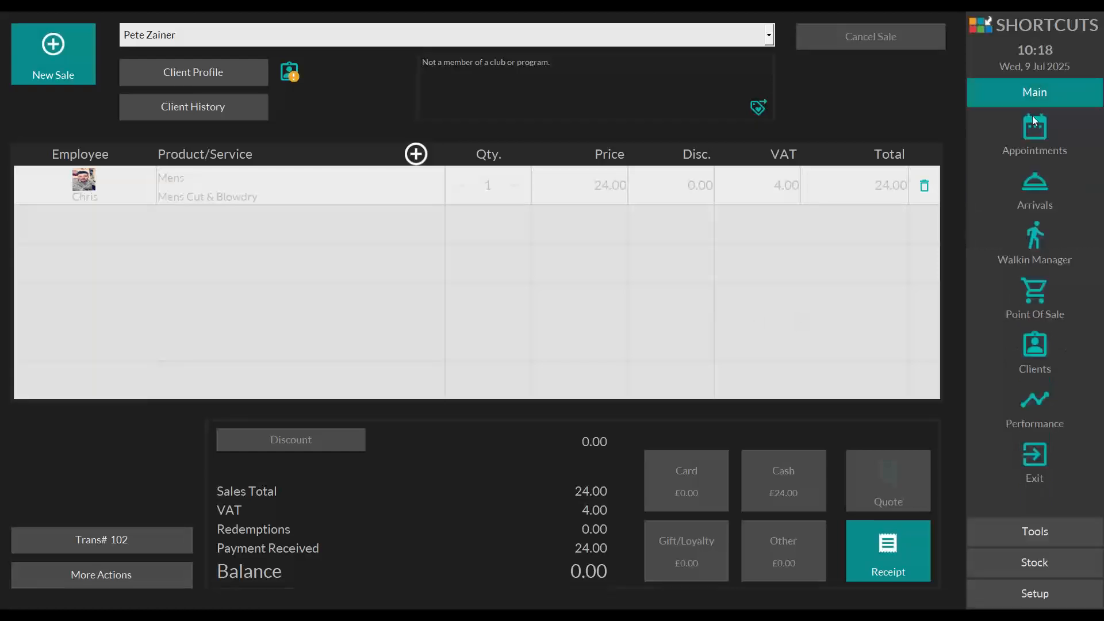
pyautogui.click(1033, 117)
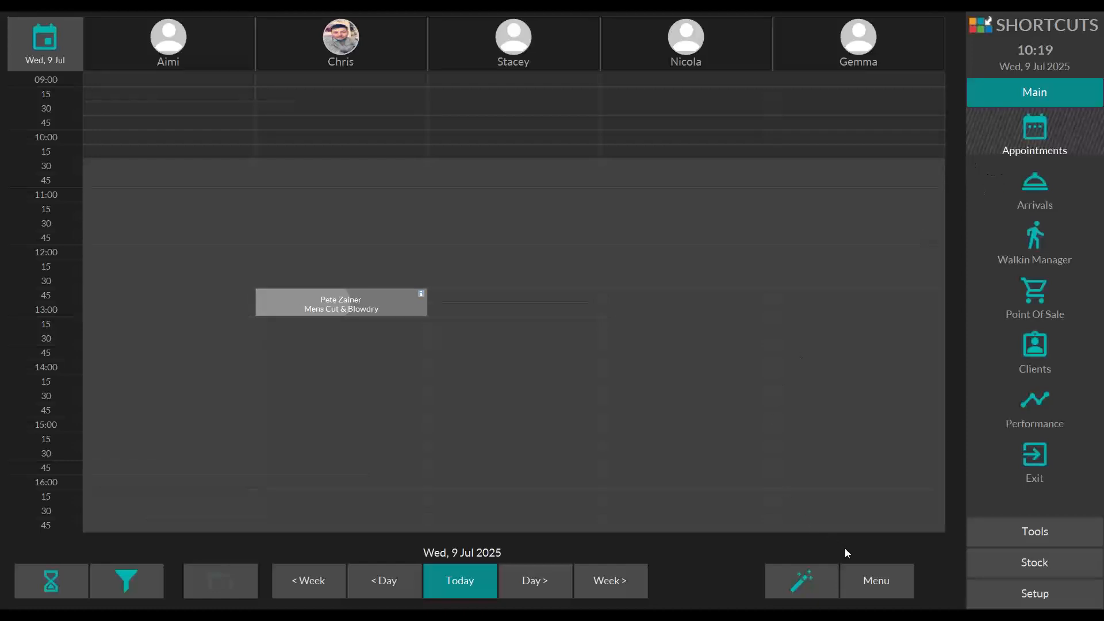
# - In the services setup, append the word Services to the name of the self-employed stylist's category under Business
pyautogui.click(1043, 597)
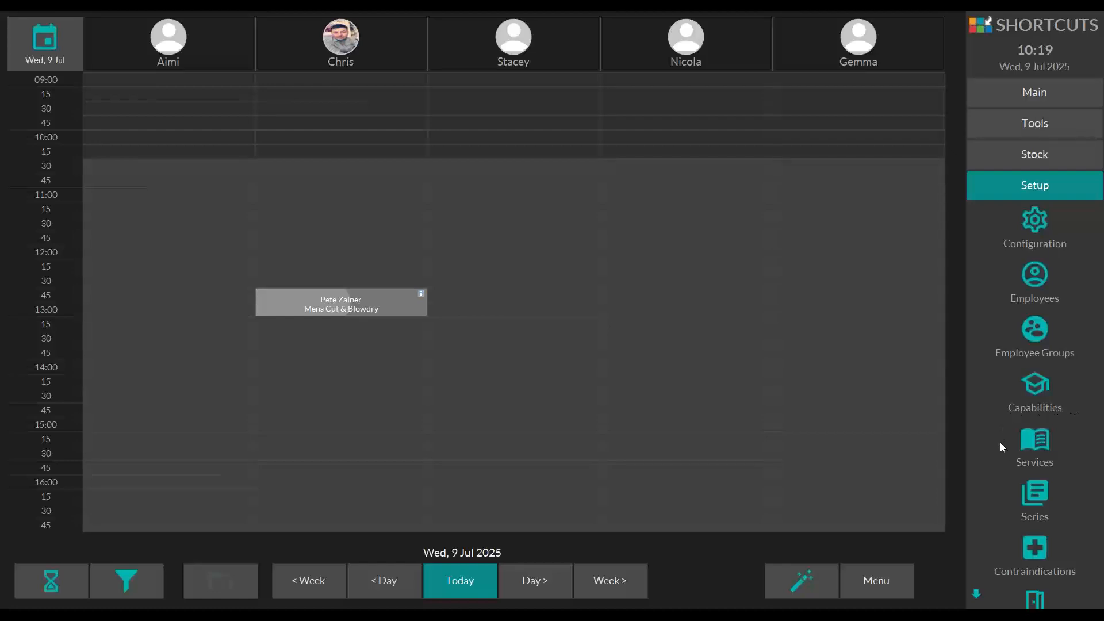
pyautogui.click(1046, 444)
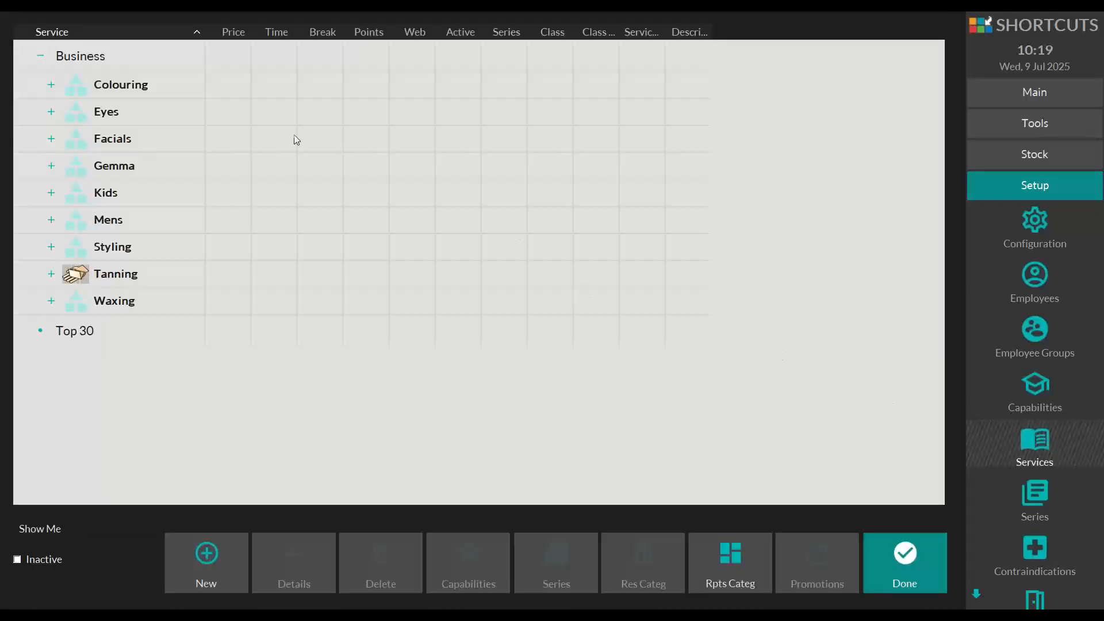
pyautogui.click(102, 85)
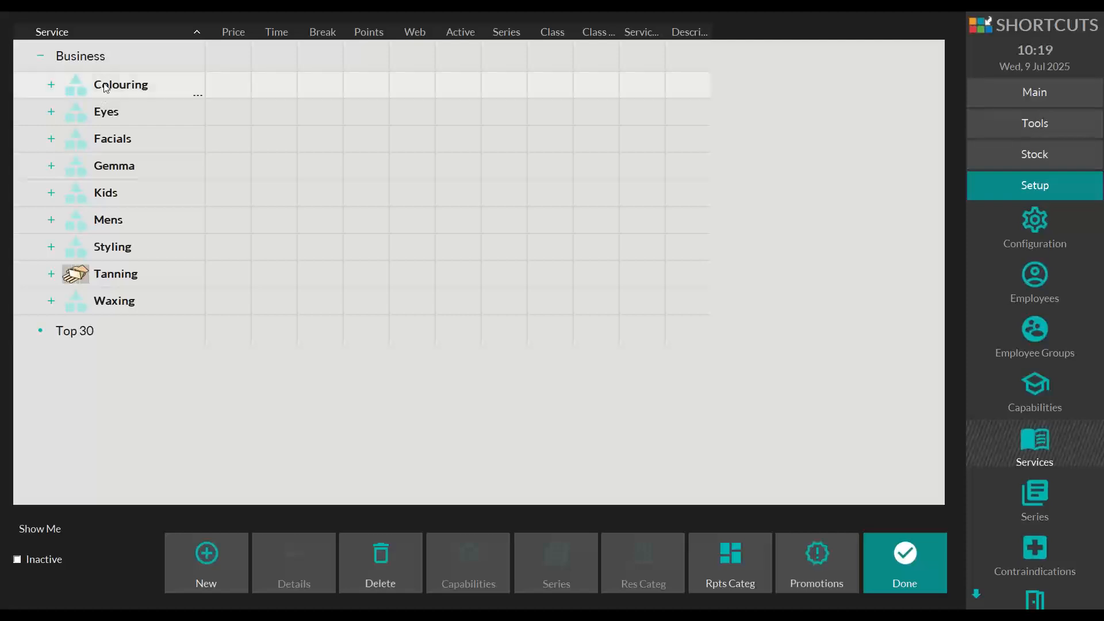
pyautogui.click(107, 111)
pyautogui.click(114, 137)
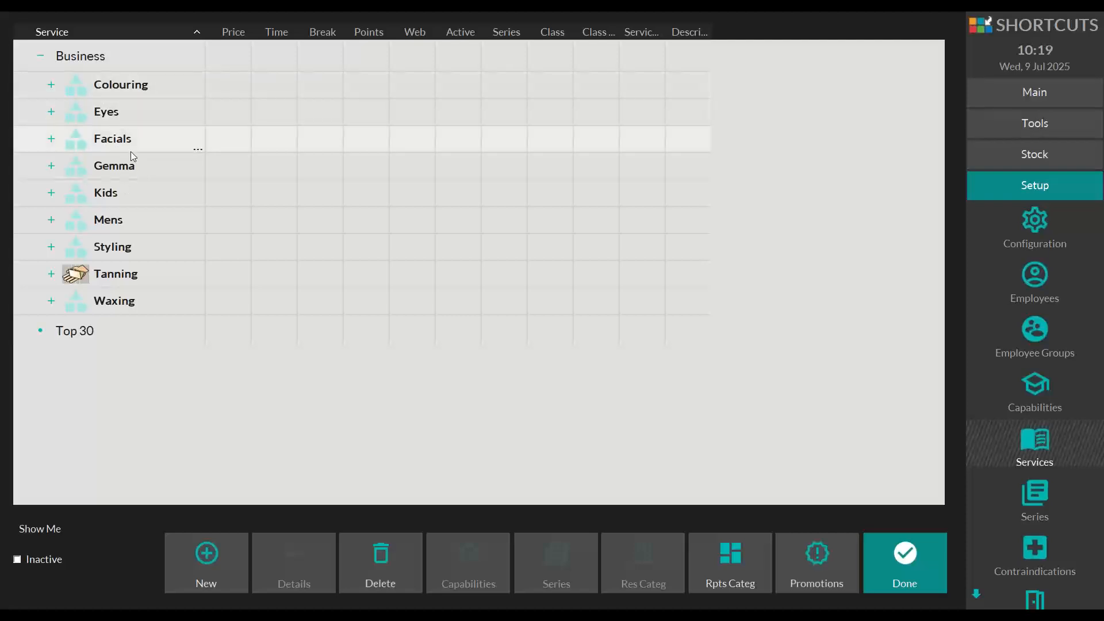
pyautogui.click(133, 174)
pyautogui.click(145, 172)
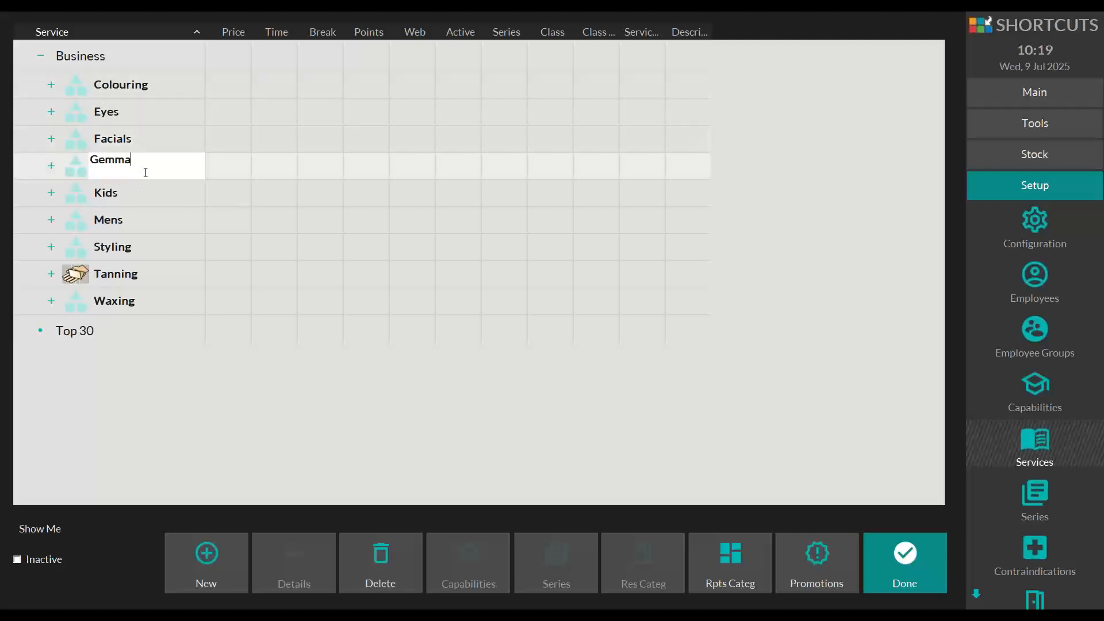
pyautogui.write('Services')
pyautogui.moveTo(186, 165); pyautogui.dragTo(75, 168)
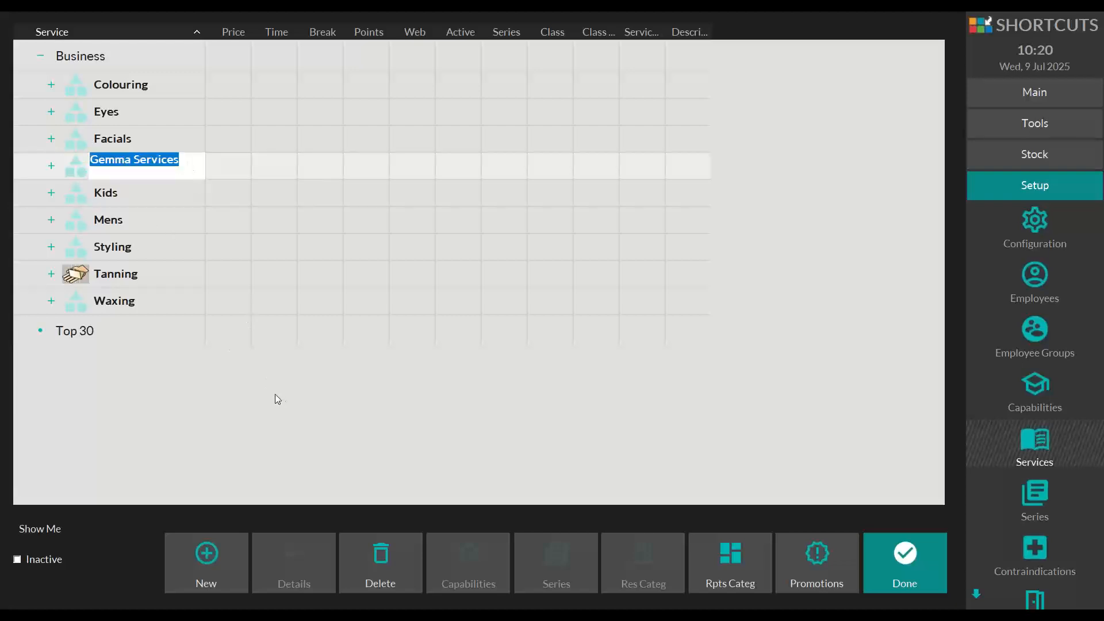
pyautogui.click(107, 47)
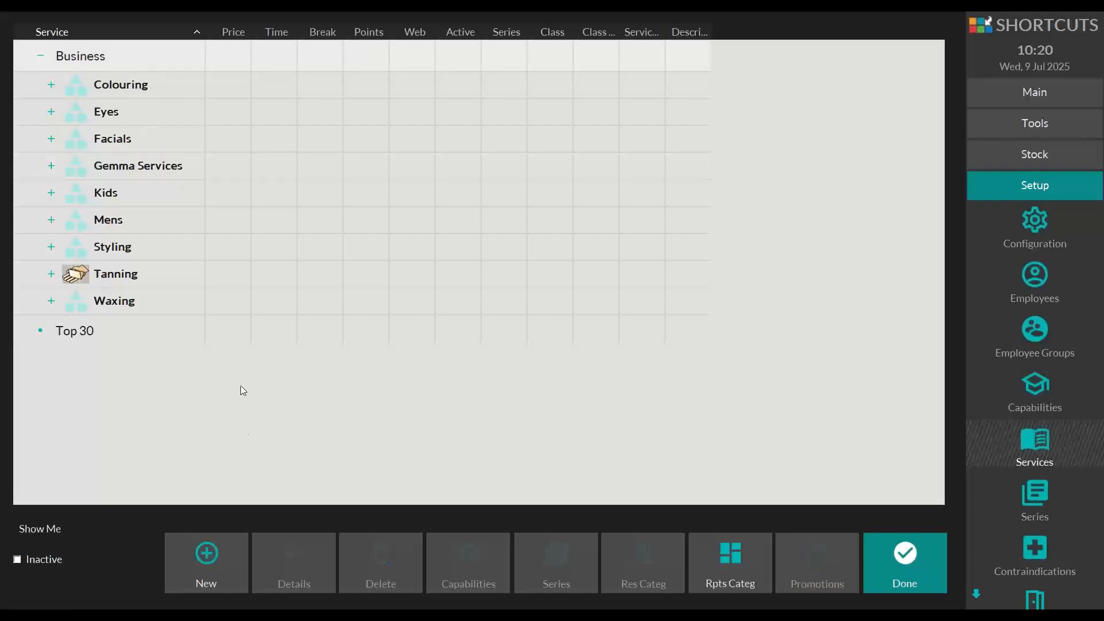
# - Add a new unnamed service category under Business and delete it
pyautogui.click(206, 557)
pyautogui.moveTo(187, 329); pyautogui.dragTo(92, 324)
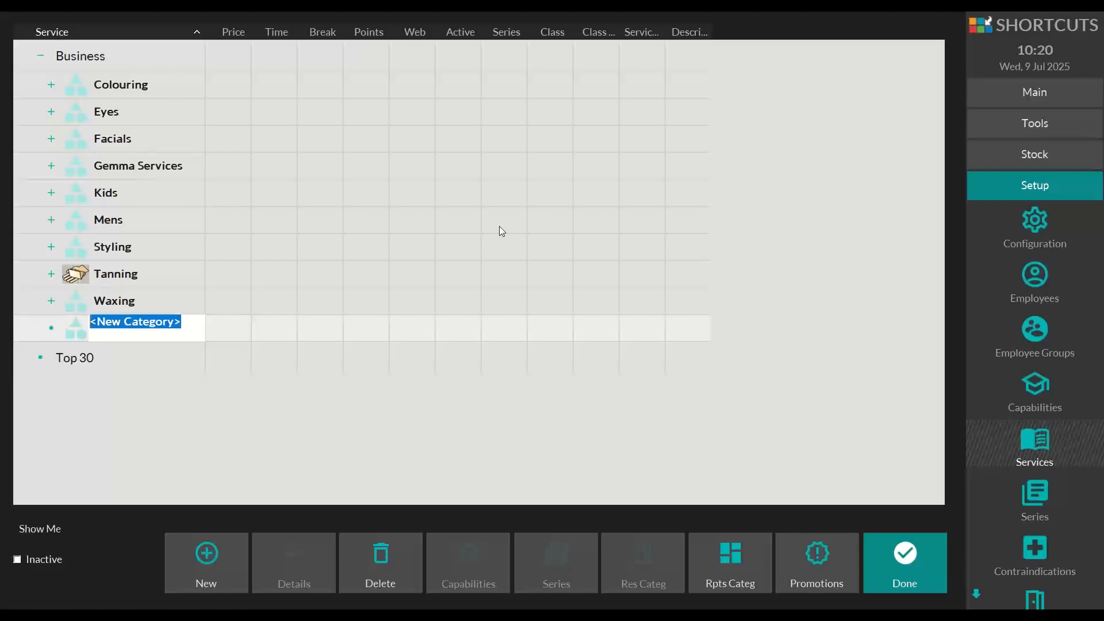
pyautogui.click(1092, 56)
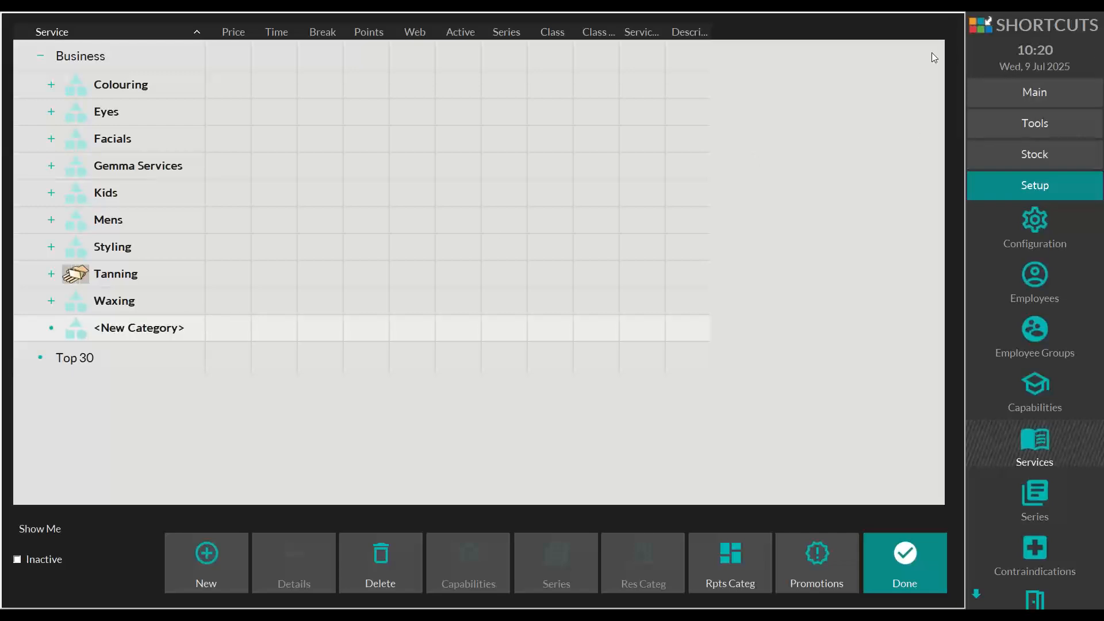
pyautogui.click(382, 565)
pyautogui.click(720, 339)
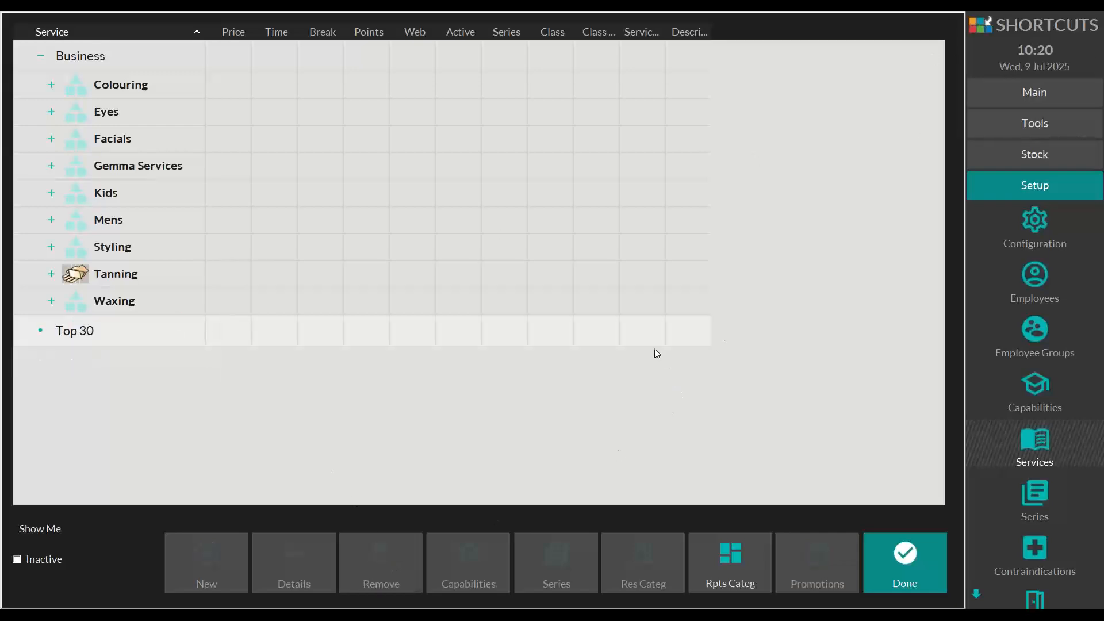
# - Create a service named "Full Head of Highlights" in the stylist's own service category
pyautogui.click(129, 167)
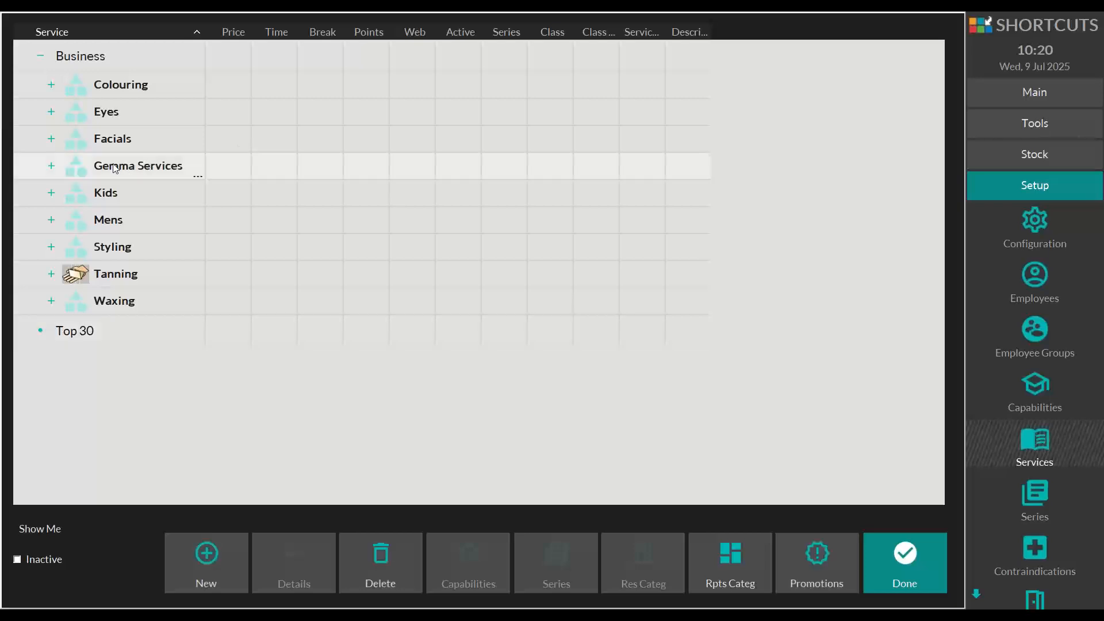
pyautogui.click(51, 166)
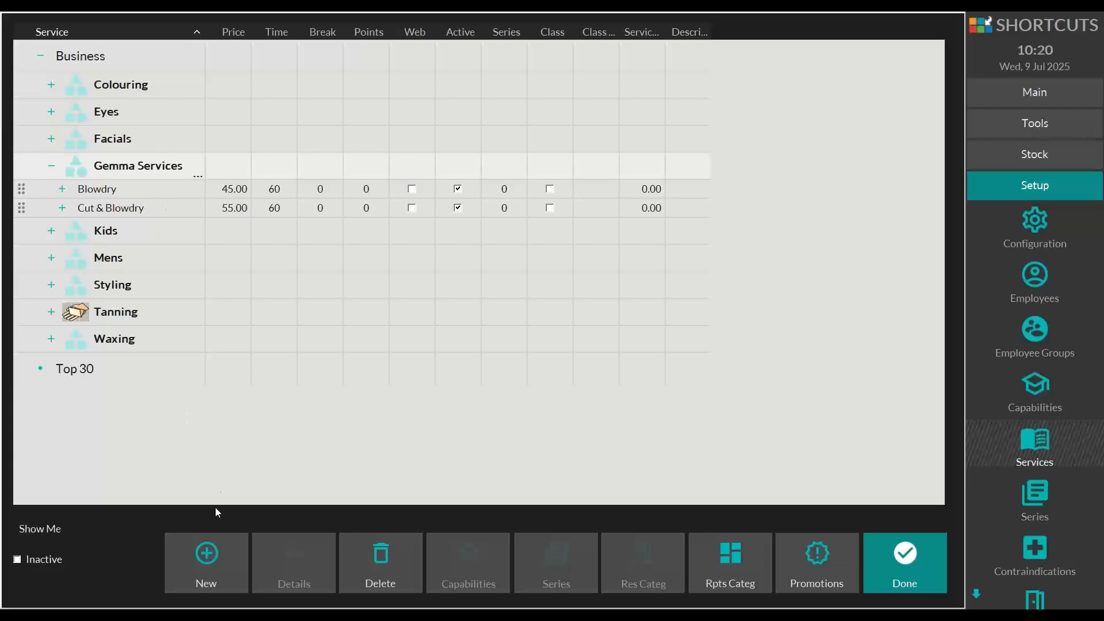
pyautogui.click(206, 560)
pyautogui.write('Fu')
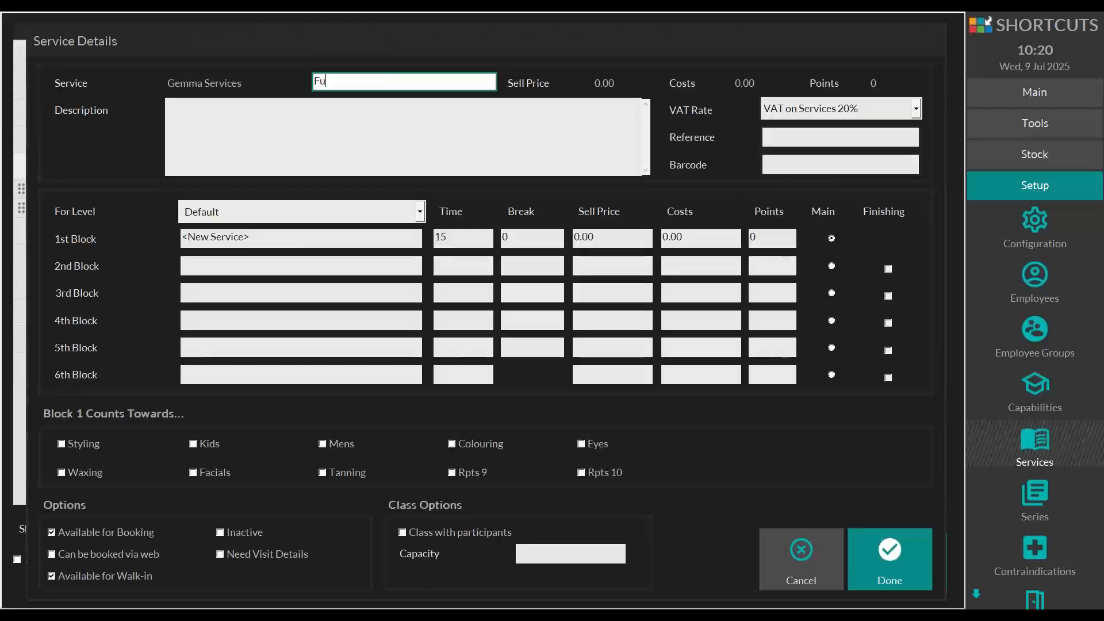
pyautogui.write('ll Head of')
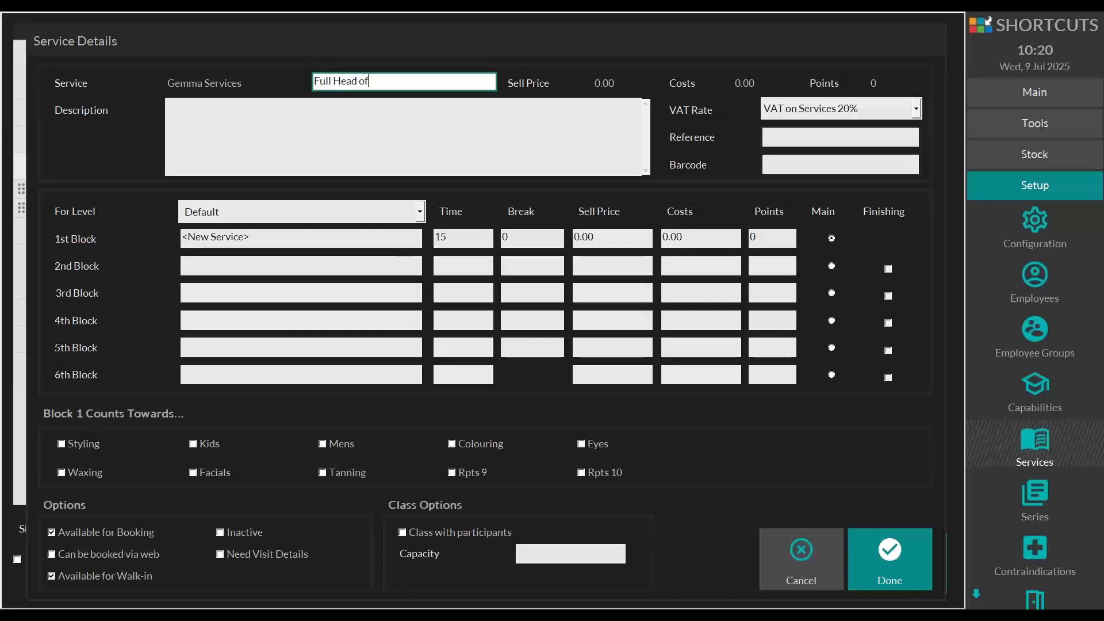
pyautogui.write(' Highlights')
pyautogui.click(273, 139)
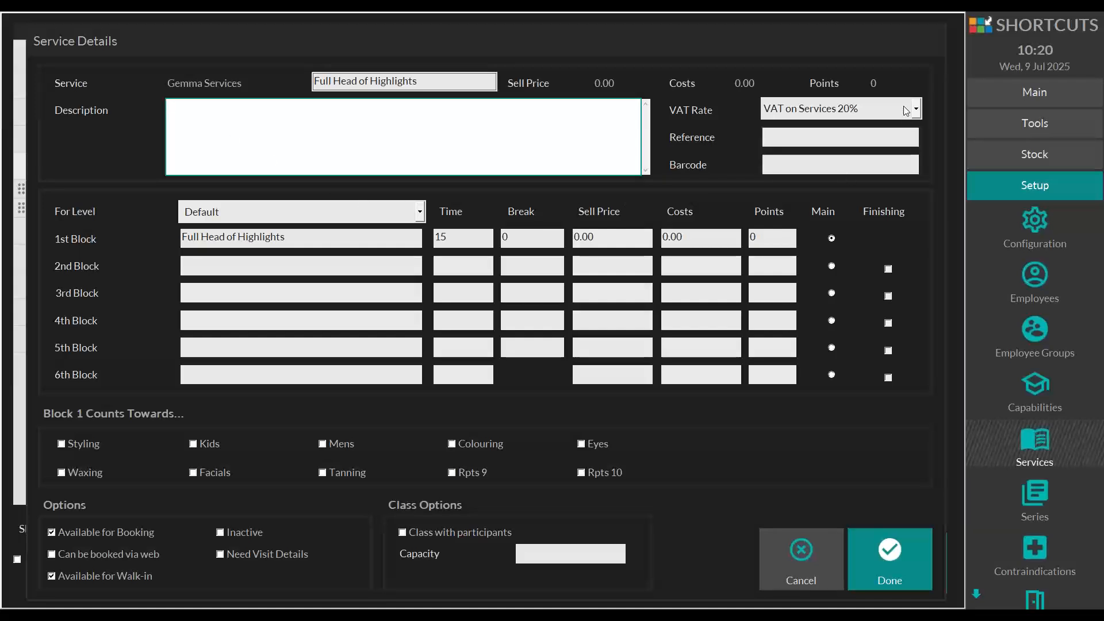
# - Check the VAT rate options, and set the highlights service's first block to 75 minutes, a 45-minute break and a sell price of 150
pyautogui.click(906, 111)
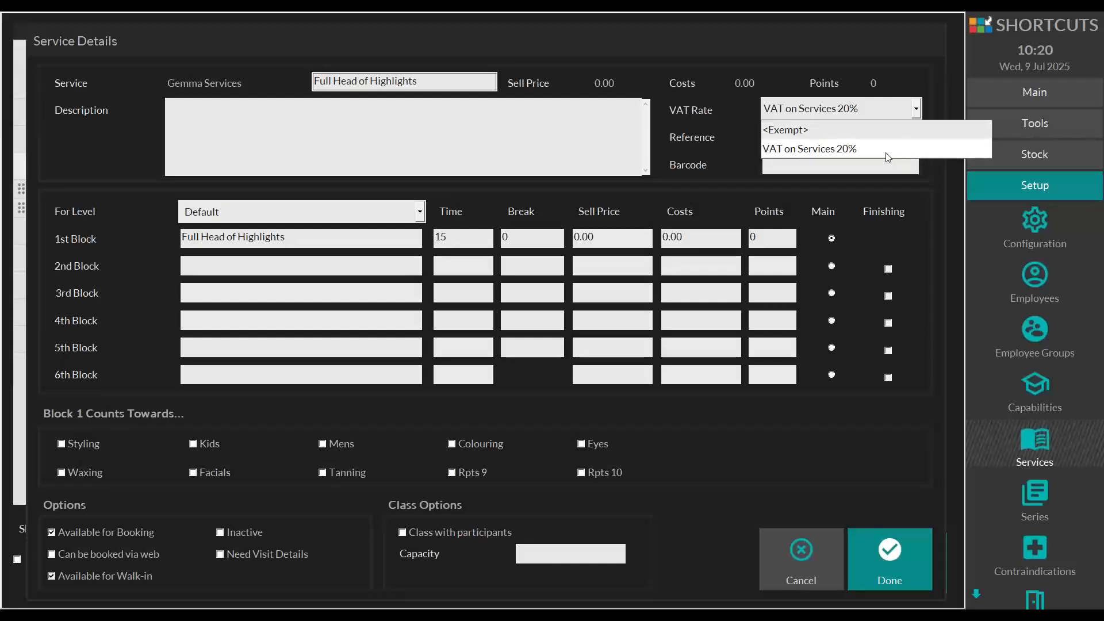
pyautogui.click(813, 40)
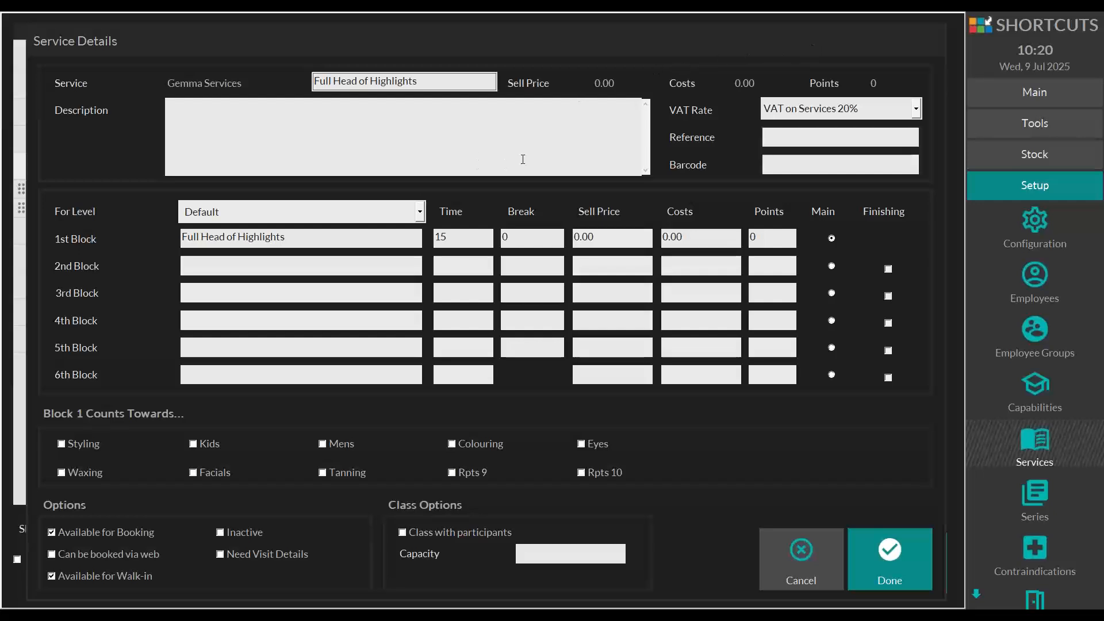
pyautogui.click(475, 236)
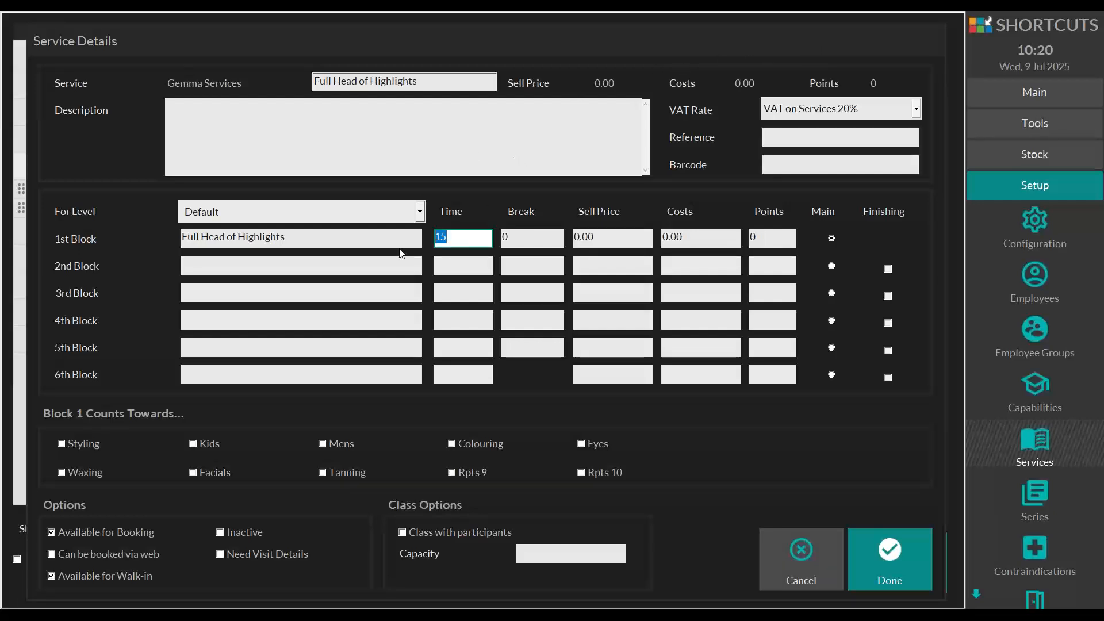
pyautogui.write('75')
pyautogui.press('Tab')
pyautogui.write('45')
pyautogui.press('Tab')
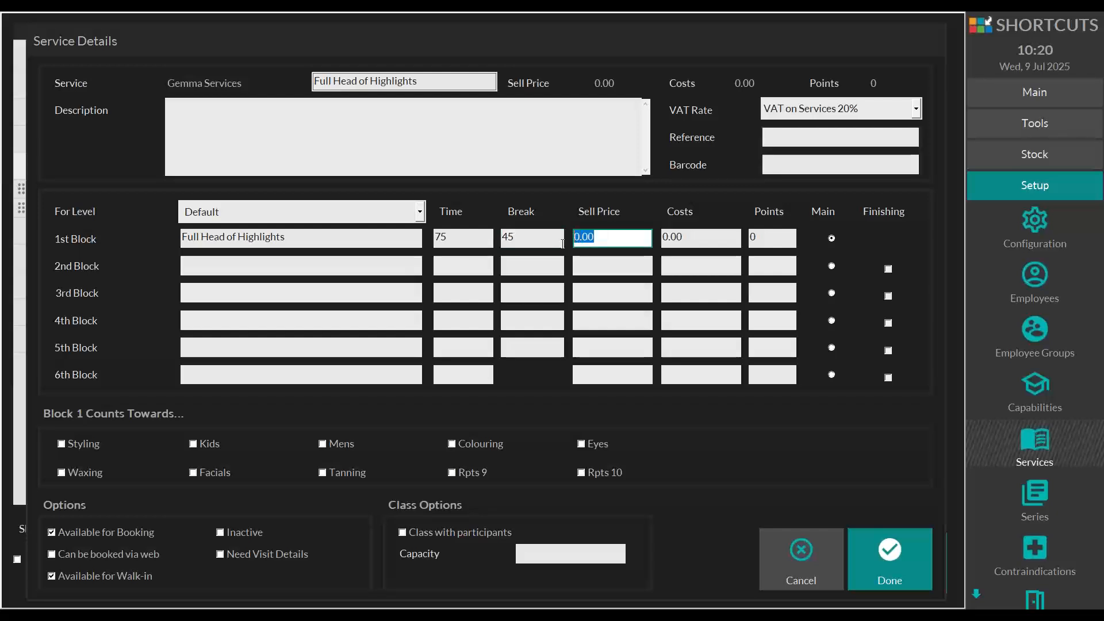
pyautogui.write('150')
# - Count the highlights service towards Colouring, enable Need Visit Details and save the service
pyautogui.click(452, 444)
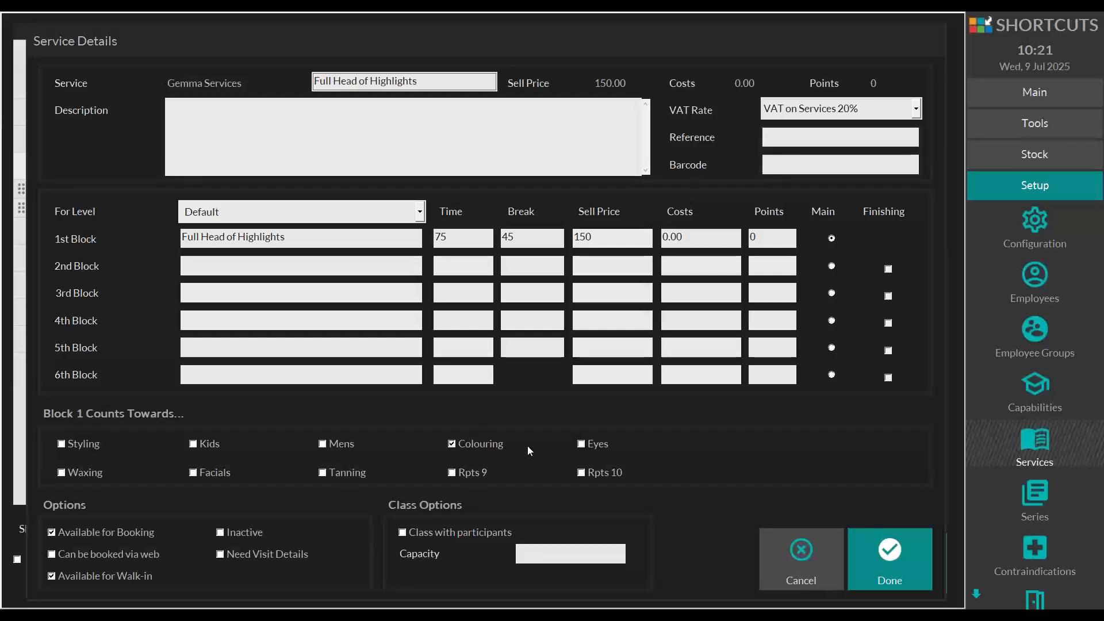
pyautogui.click(222, 554)
pyautogui.click(869, 540)
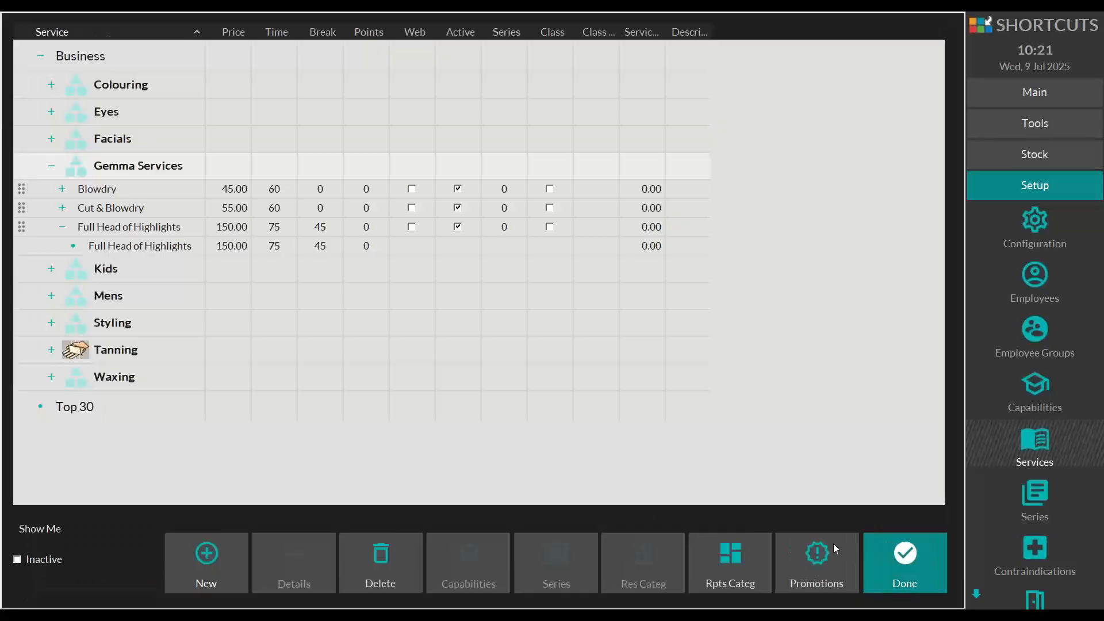
# - Change the sell tax rate of the stylist's whole service category to <Exempt> and close the services setup
pyautogui.rightClick(174, 166)
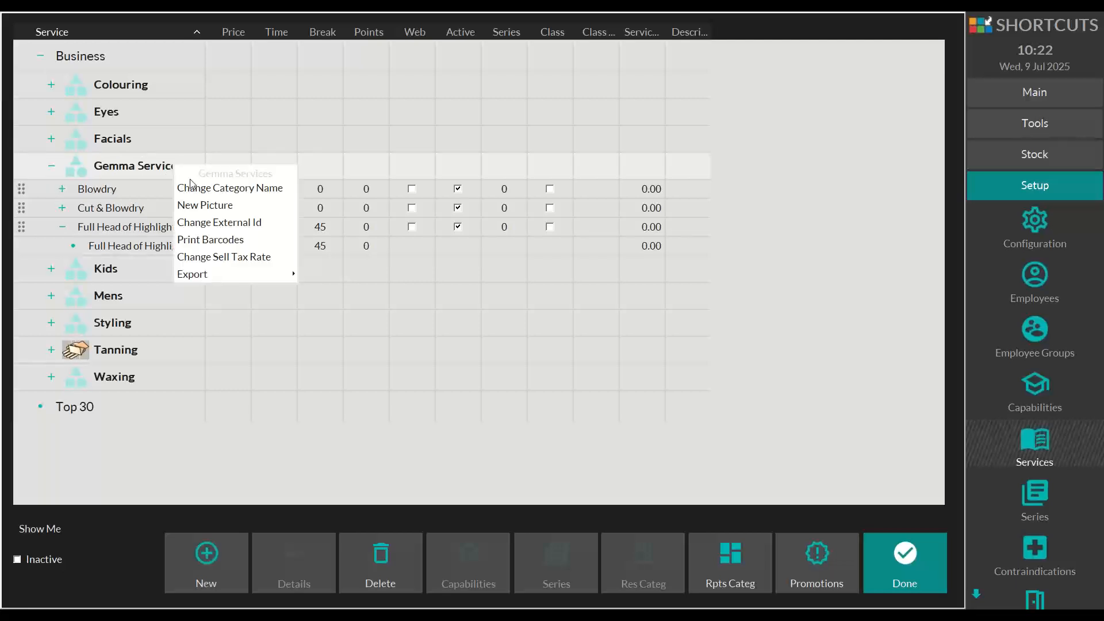
pyautogui.click(268, 259)
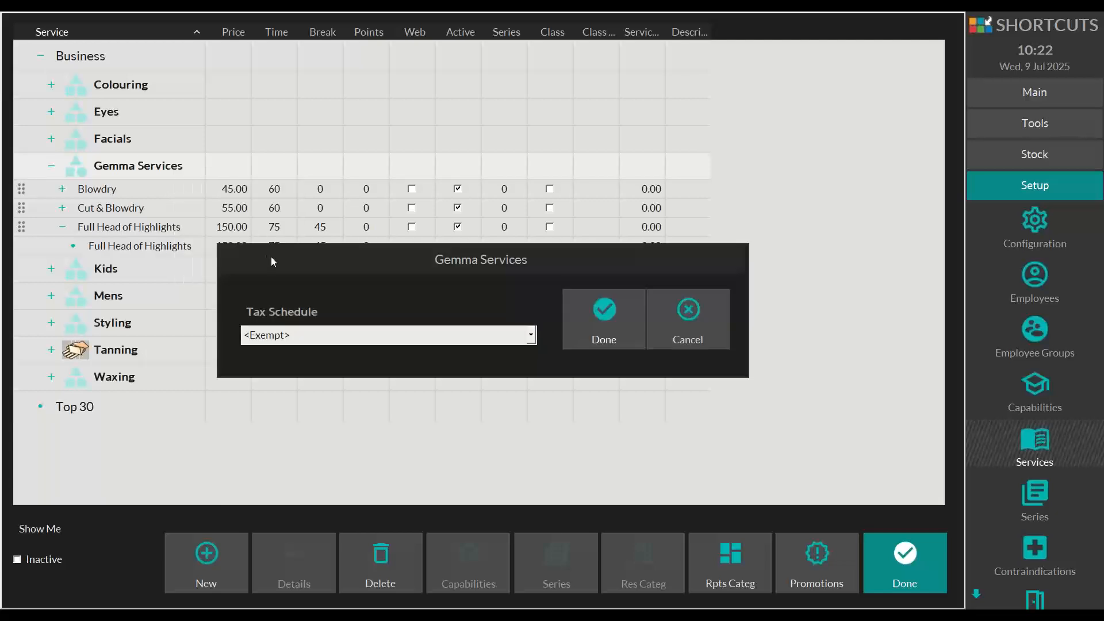
pyautogui.click(506, 335)
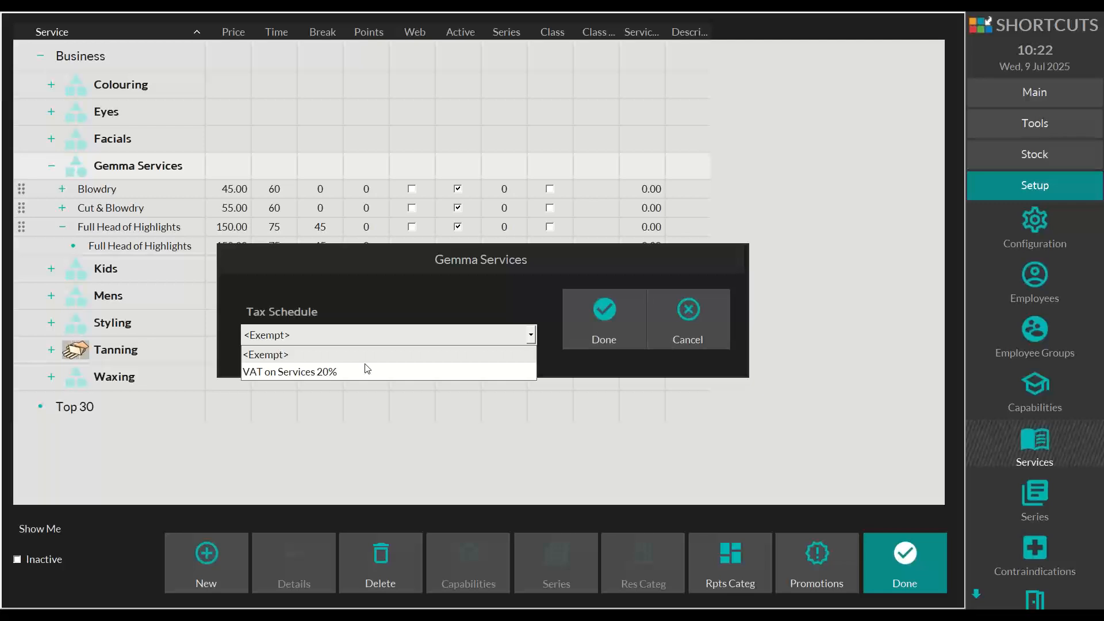
pyautogui.click(294, 353)
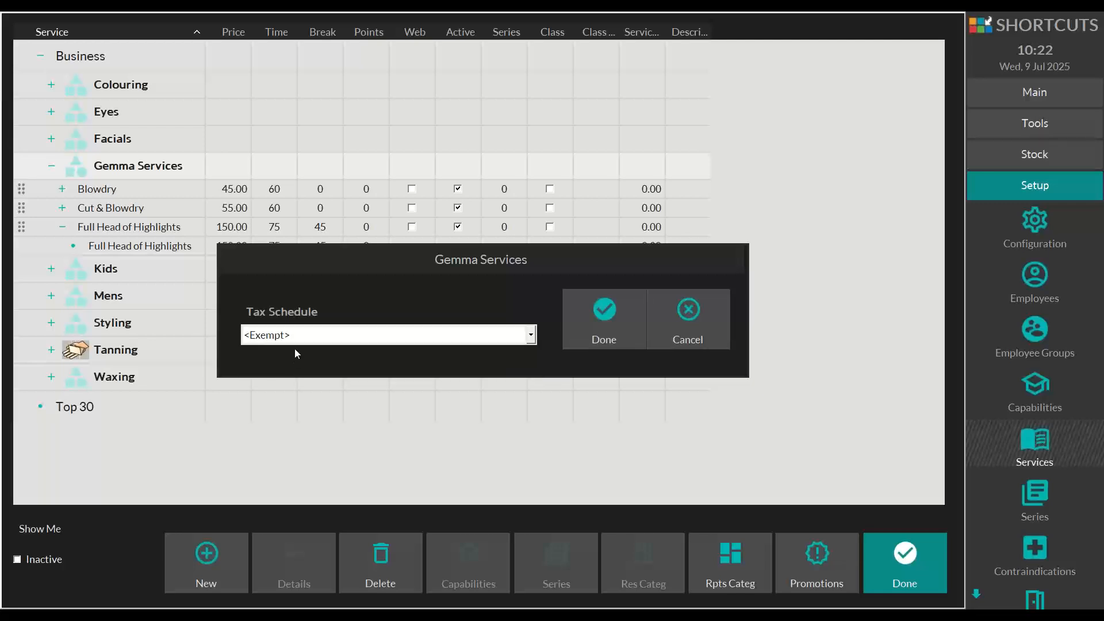
pyautogui.click(642, 318)
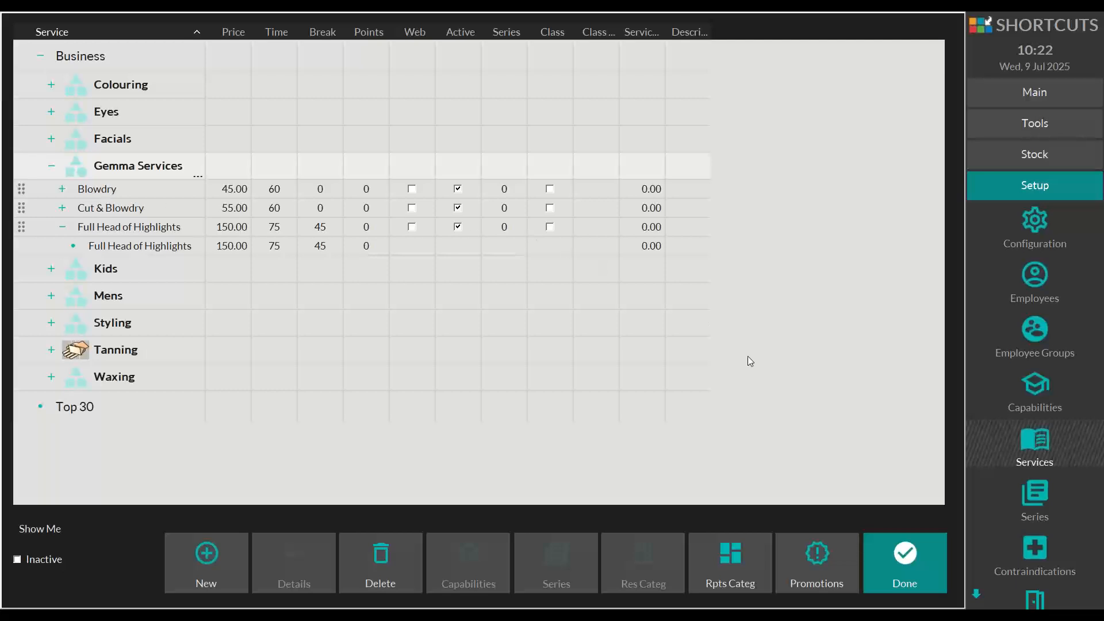
pyautogui.click(901, 541)
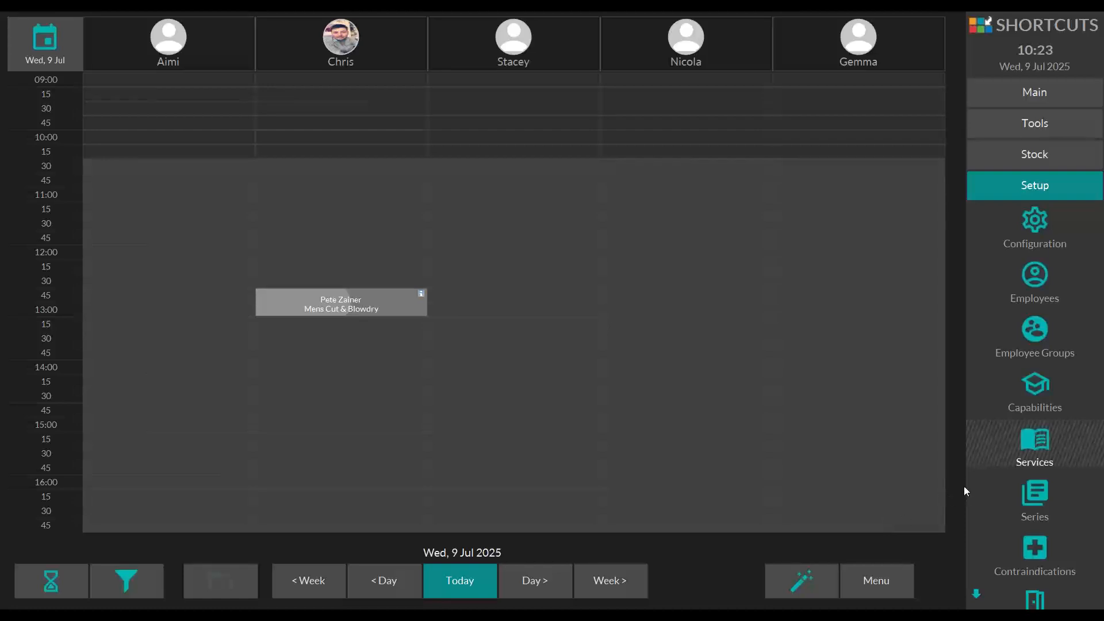
# - In the services setup, rename the Rpts 9 report category with the stylist's first name in the possessive form and save
pyautogui.click(1046, 444)
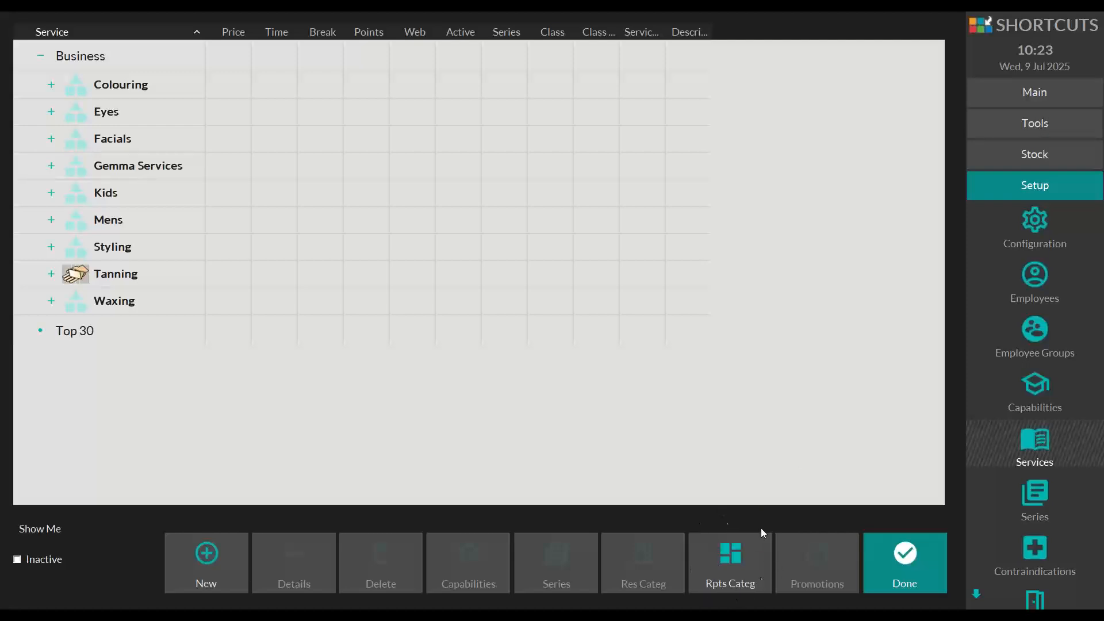
pyautogui.click(726, 568)
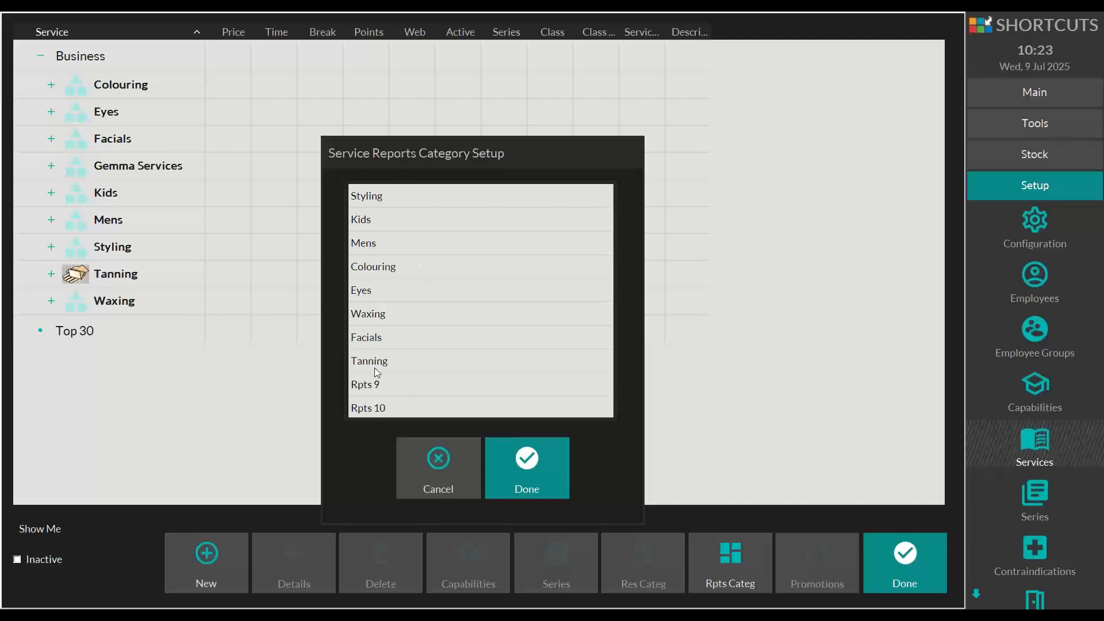
pyautogui.doubleClick(392, 382)
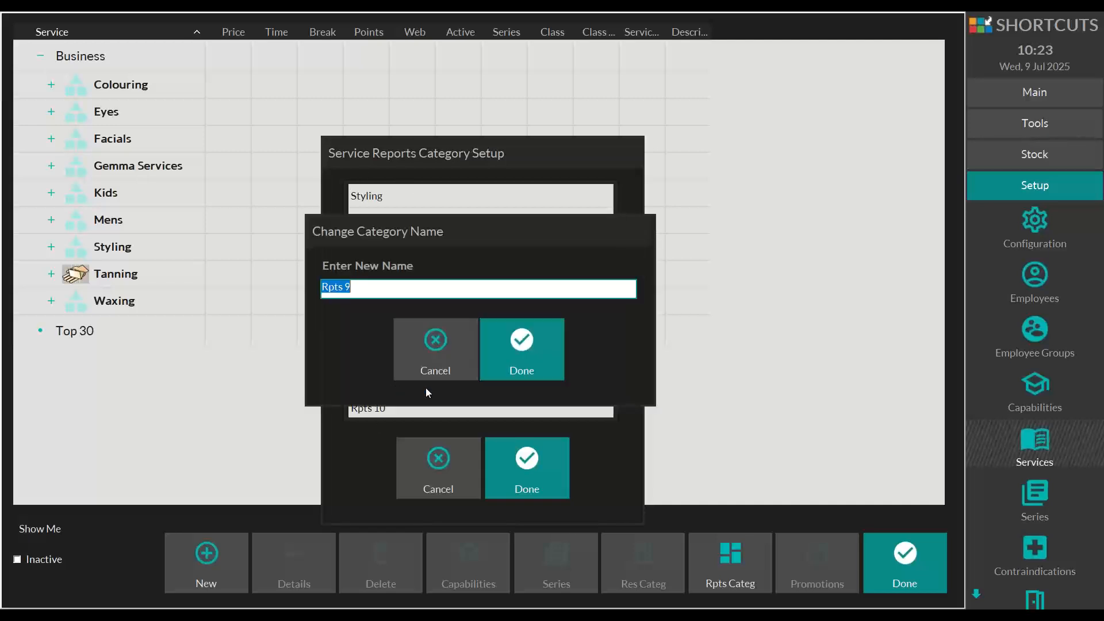
pyautogui.write("Gemma's")
pyautogui.click(536, 345)
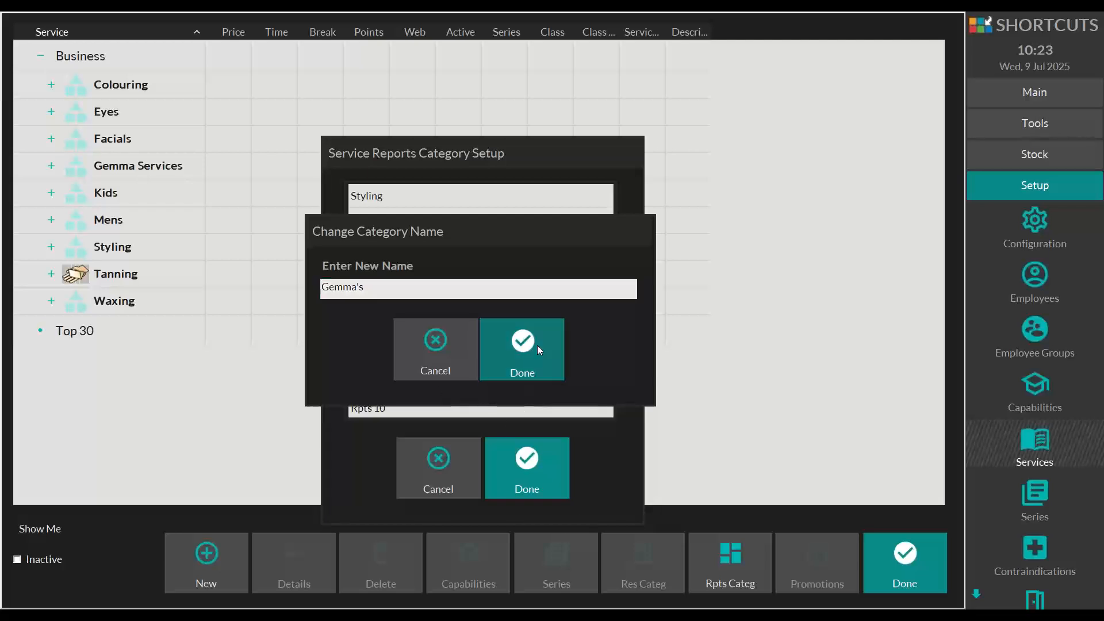
pyautogui.click(548, 457)
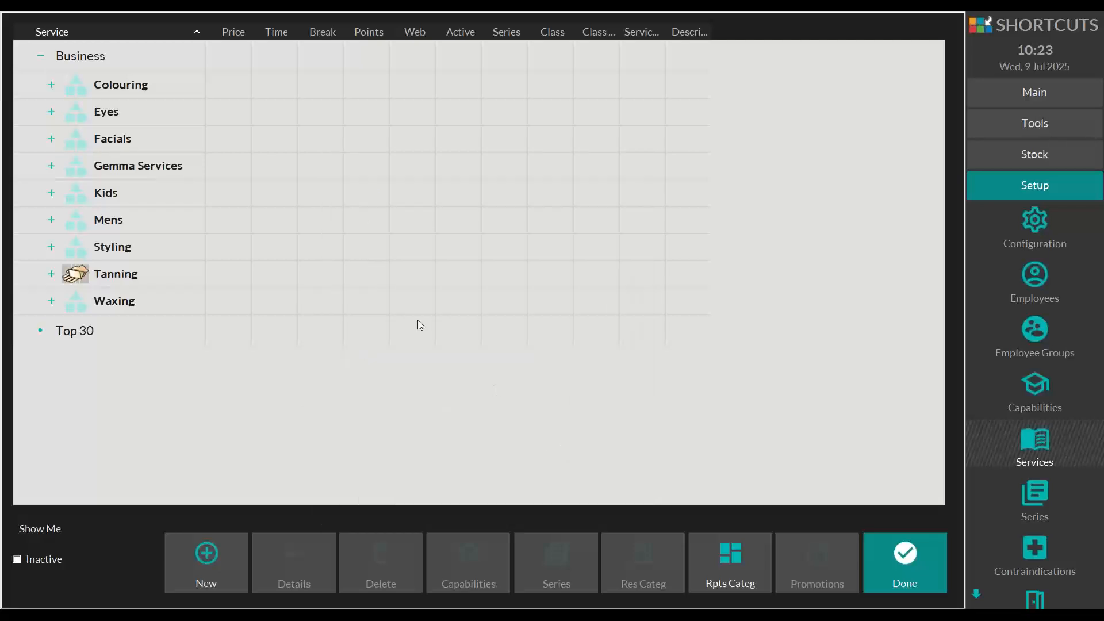
# - Count the Blowdry service in the stylist's own category towards the stylist's report category instead of Styling, save it and close the services setup
pyautogui.click(51, 165)
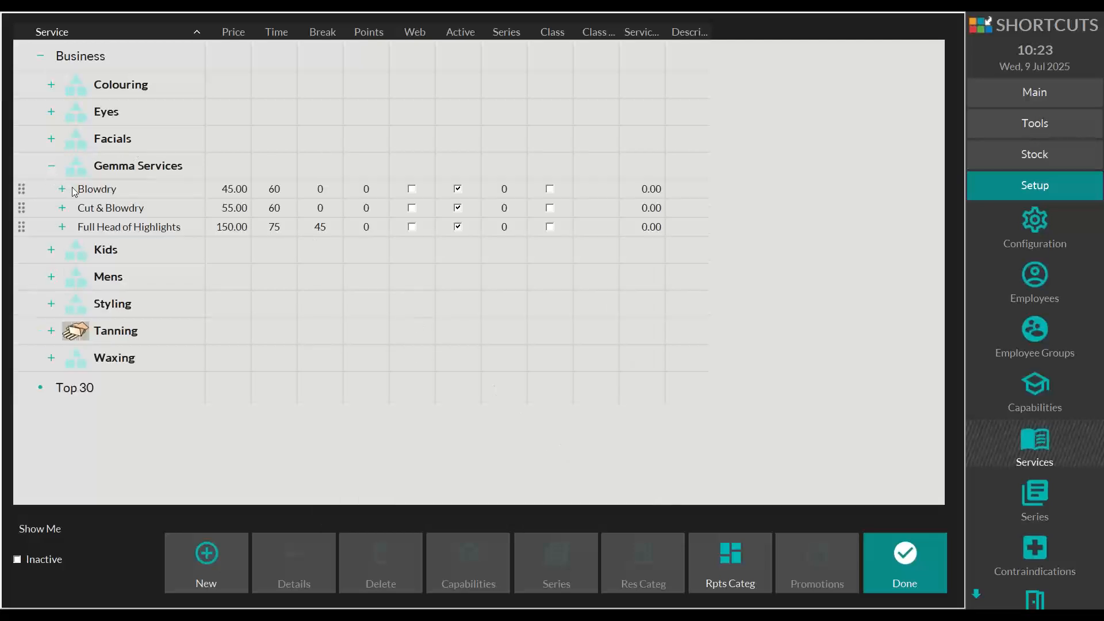
pyautogui.click(119, 190)
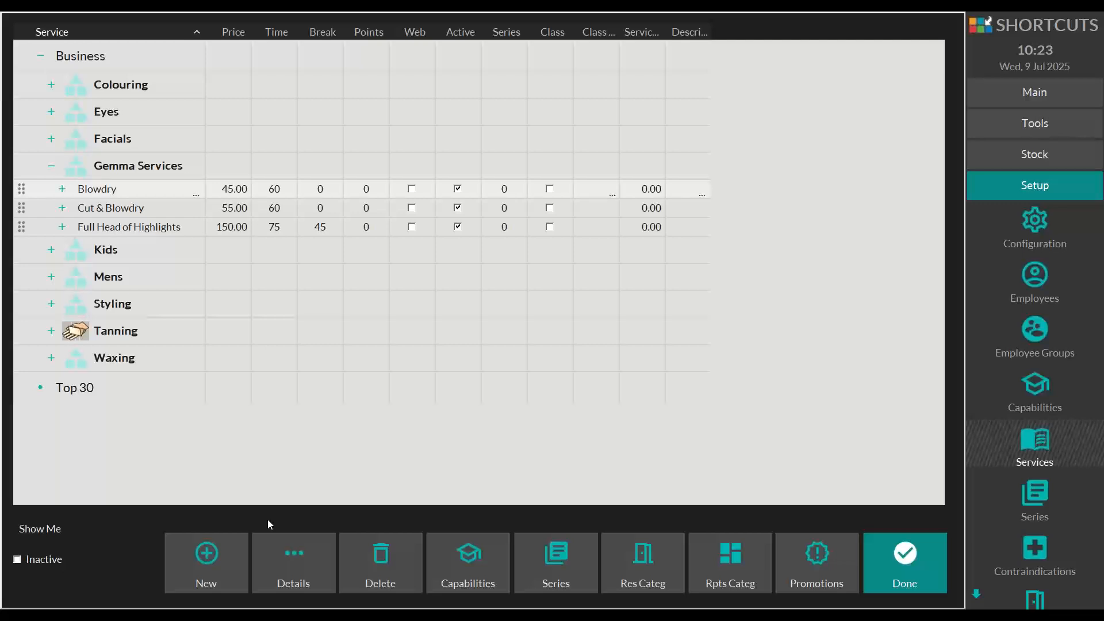
pyautogui.click(301, 547)
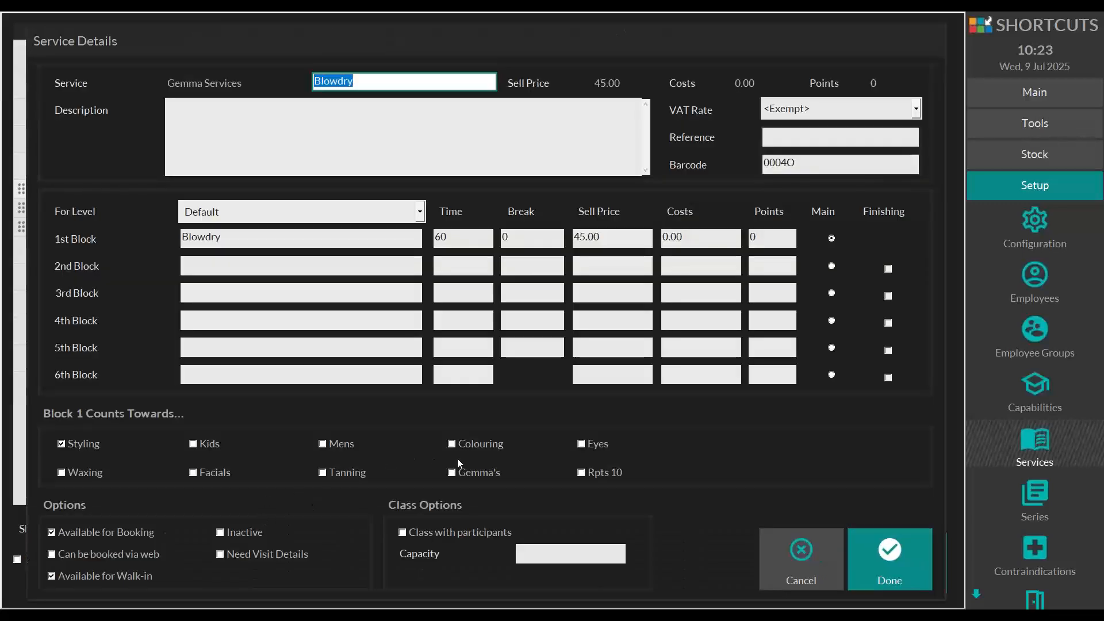
pyautogui.click(468, 475)
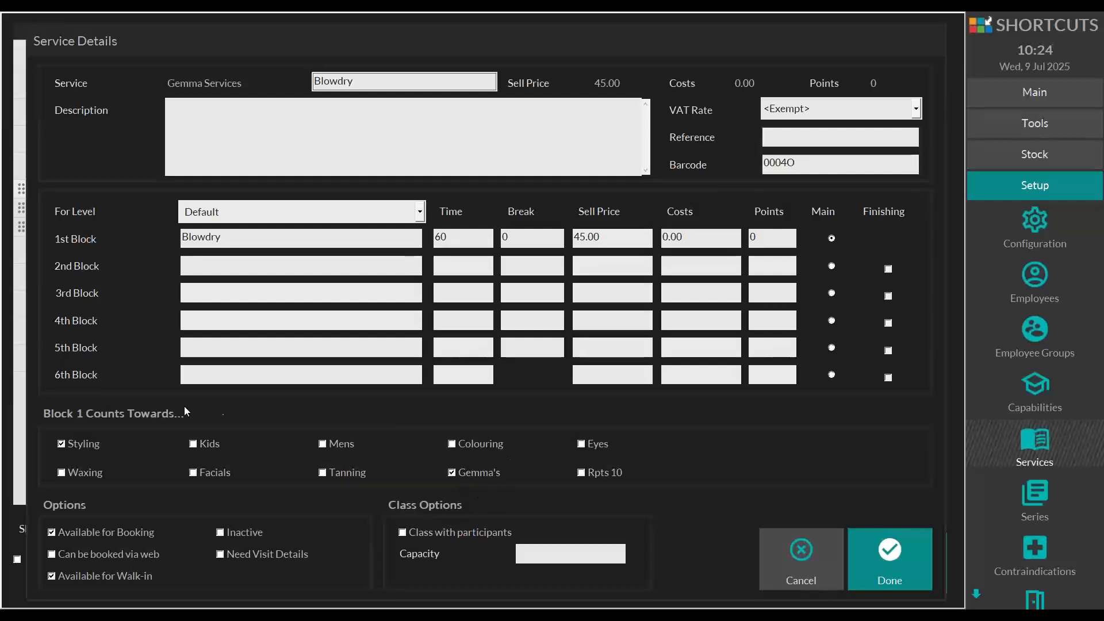
pyautogui.click(71, 441)
pyautogui.click(885, 555)
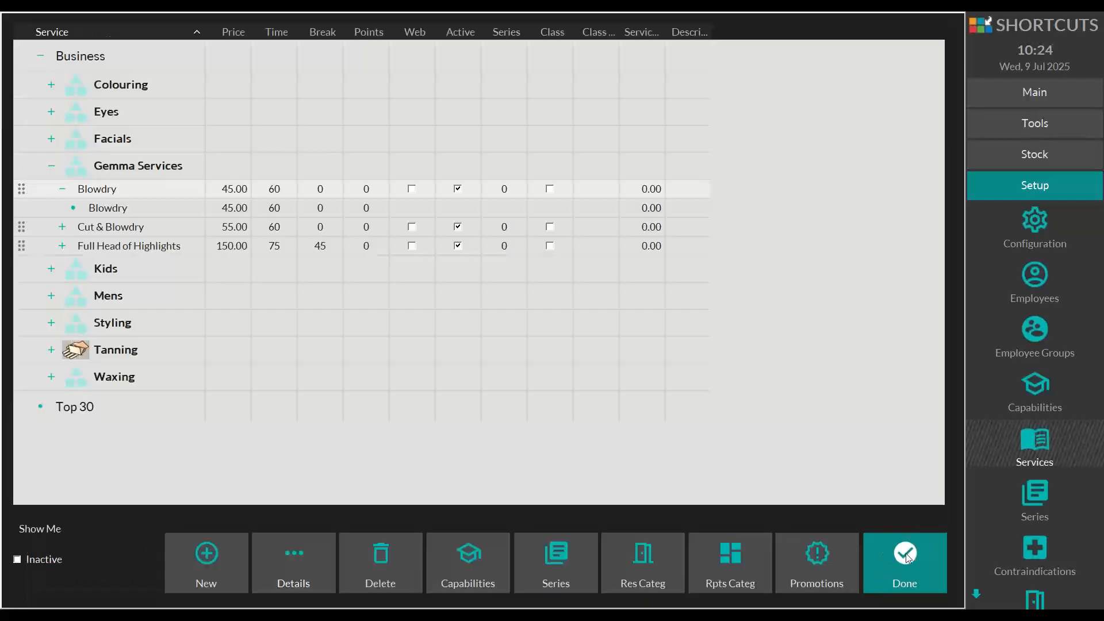
pyautogui.click(906, 555)
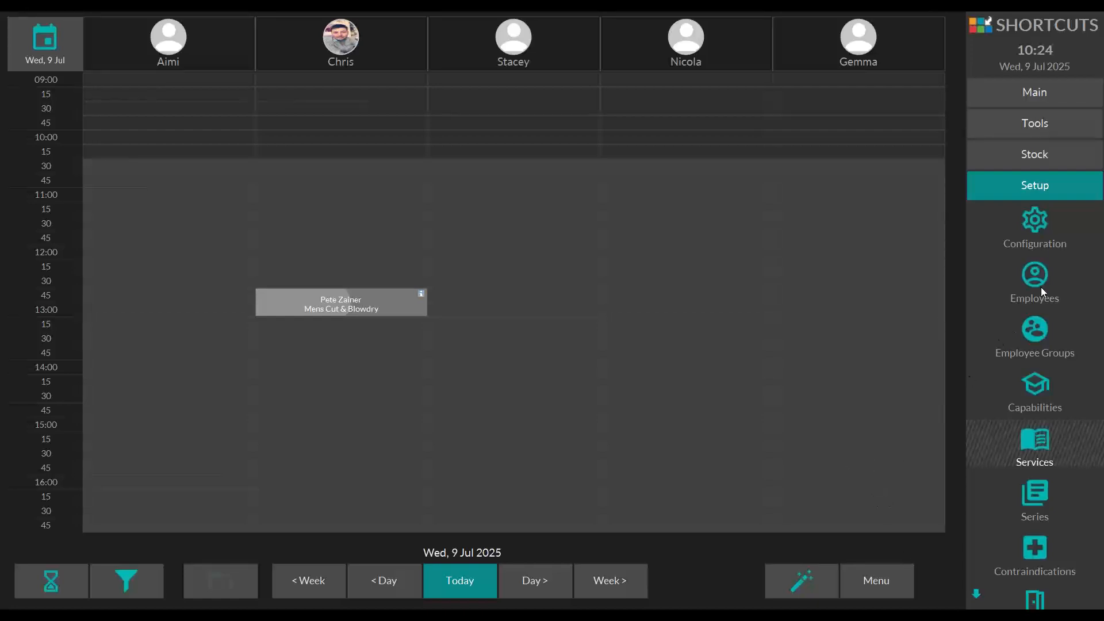
# - Open the commission setup from the self-employed stylist's employee schedule
pyautogui.click(1055, 194)
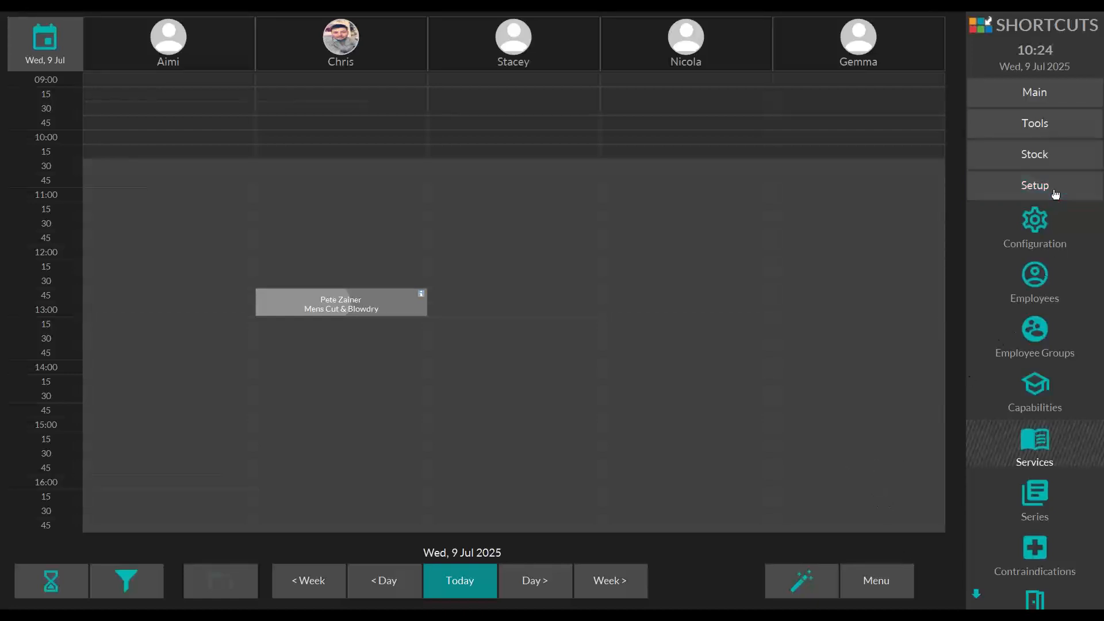
pyautogui.click(1029, 269)
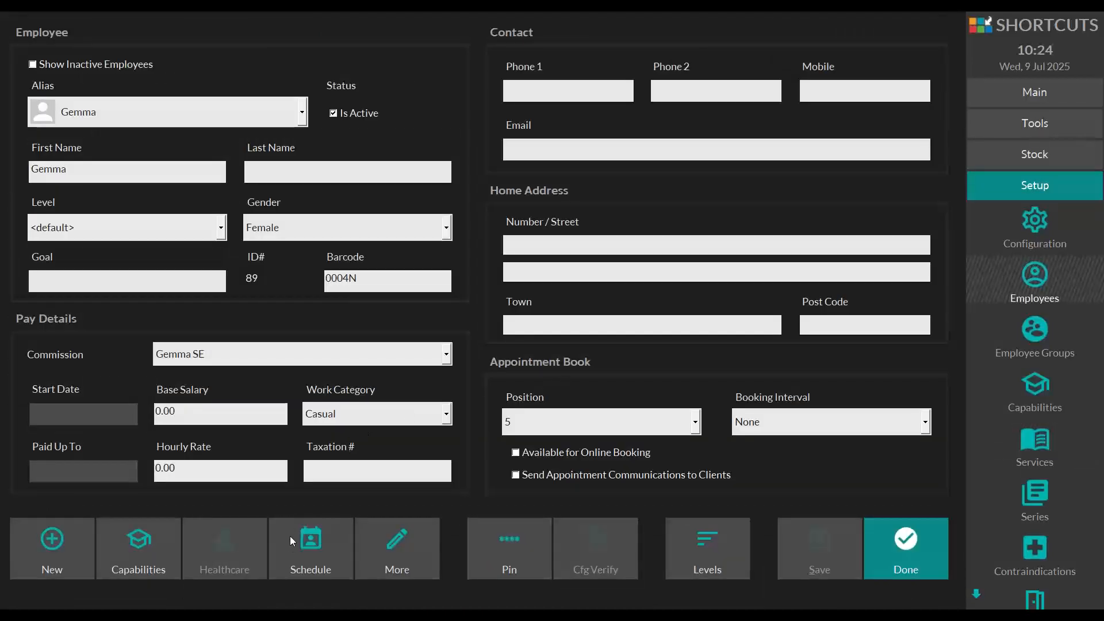
pyautogui.click(320, 539)
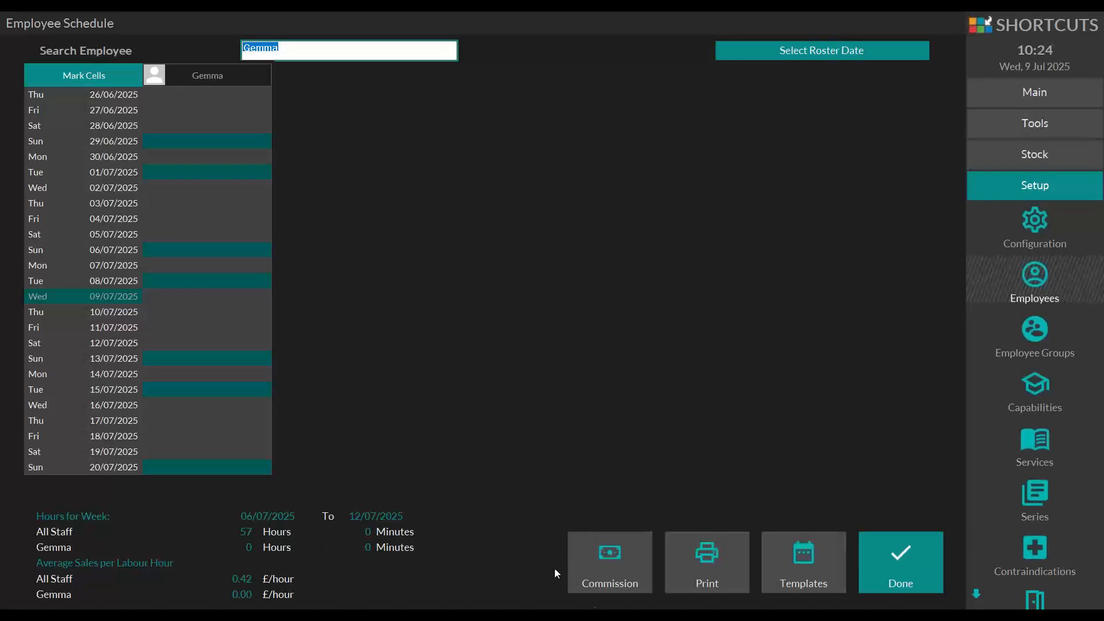
pyautogui.click(612, 563)
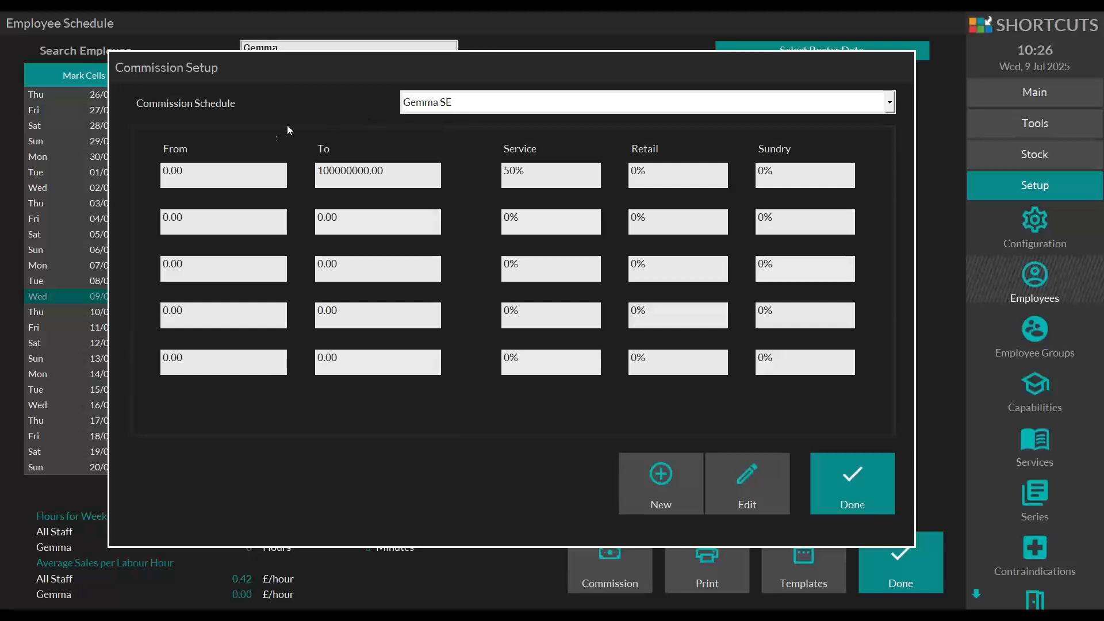
# - Examine the first tier of the stylist's commission schedule, including its From and To limits and its Service and Retail percentages
pyautogui.moveTo(183, 172); pyautogui.dragTo(127, 170)
pyautogui.click(392, 173)
pyautogui.moveTo(392, 172); pyautogui.dragTo(291, 172)
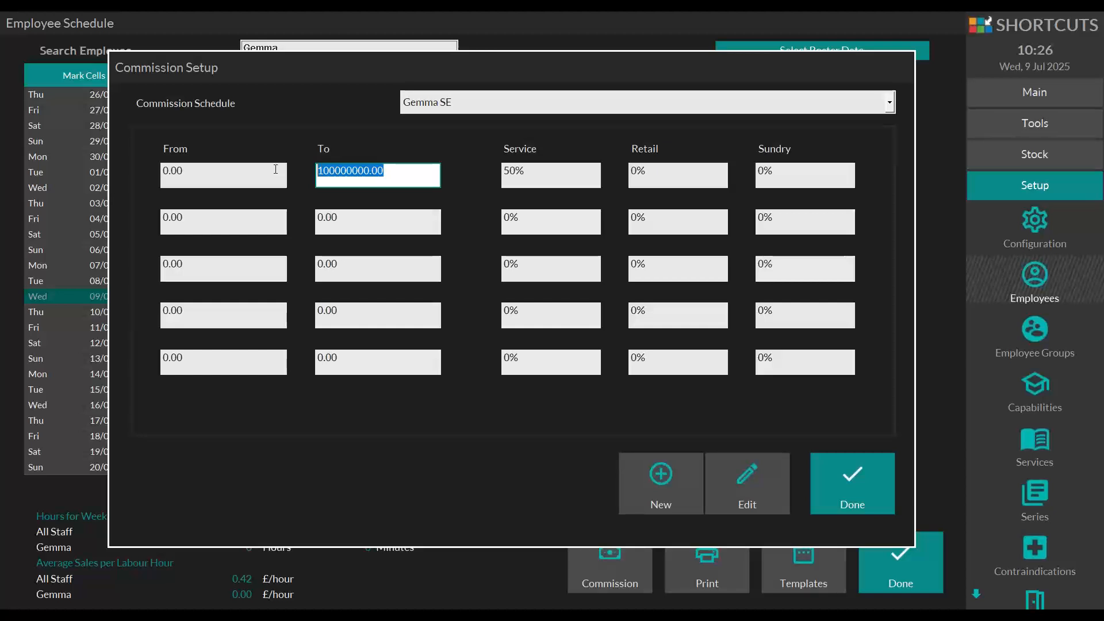
pyautogui.click(248, 175)
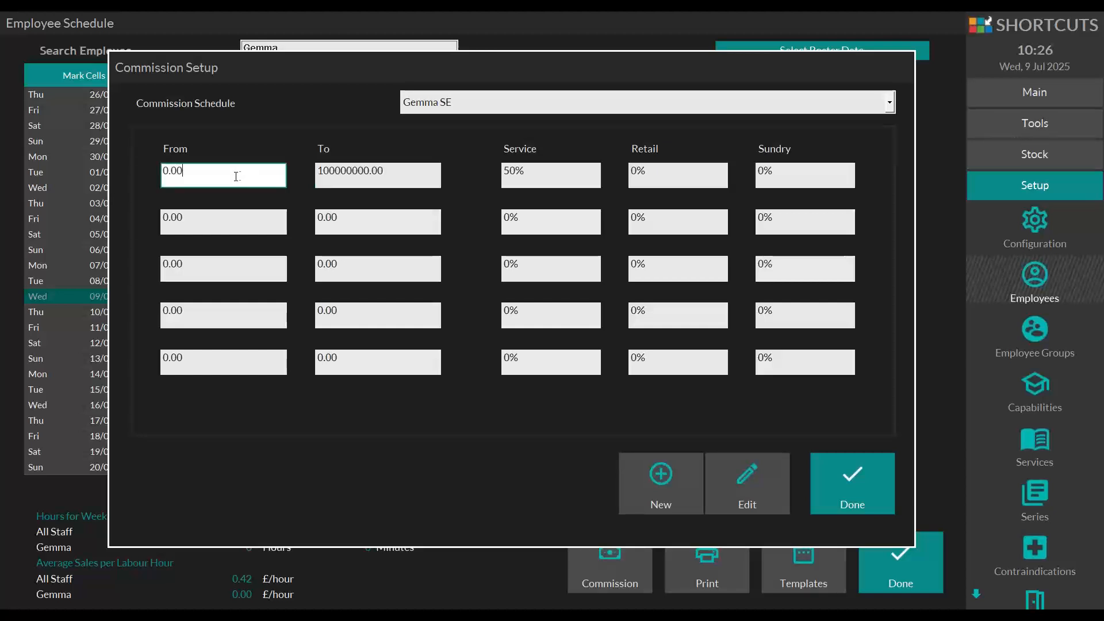
pyautogui.moveTo(236, 176); pyautogui.dragTo(161, 174)
pyautogui.press('Tab')
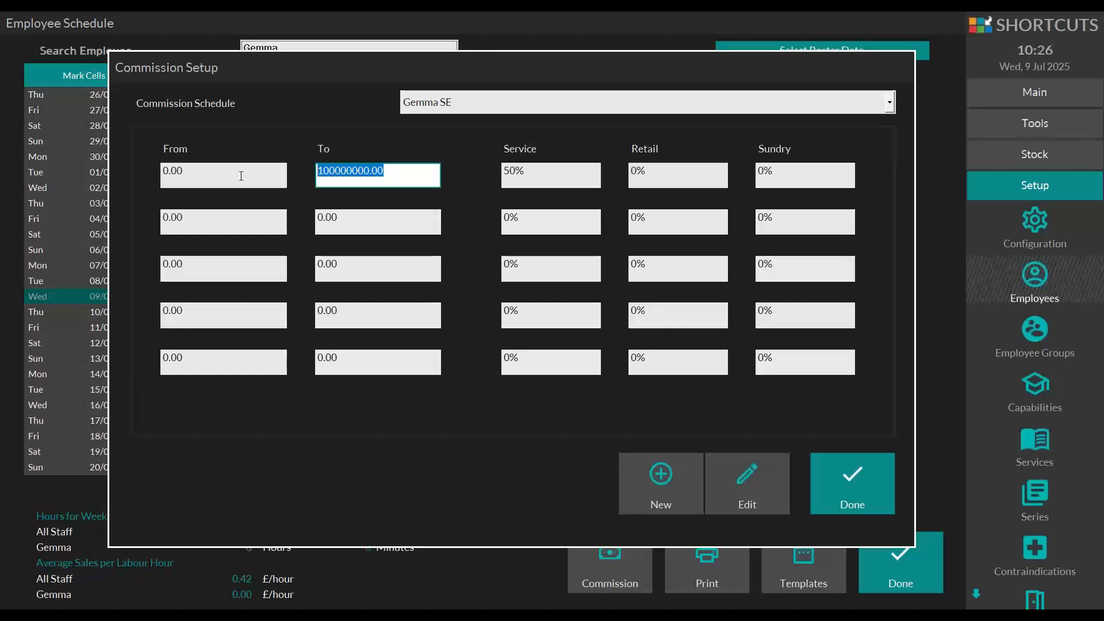
pyautogui.click(534, 172)
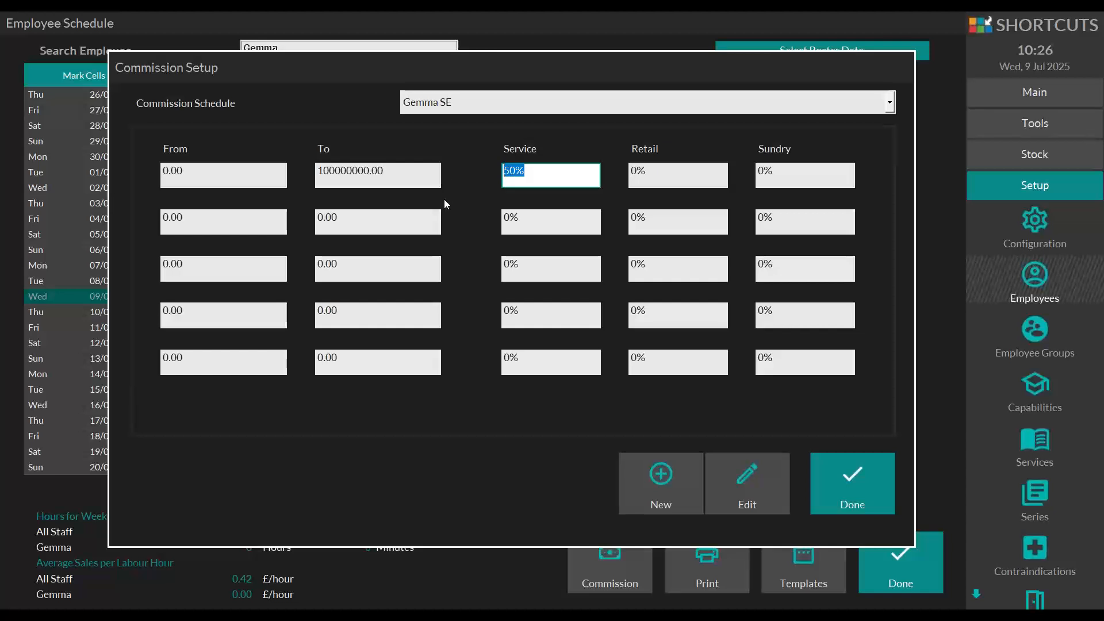
pyautogui.click(651, 172)
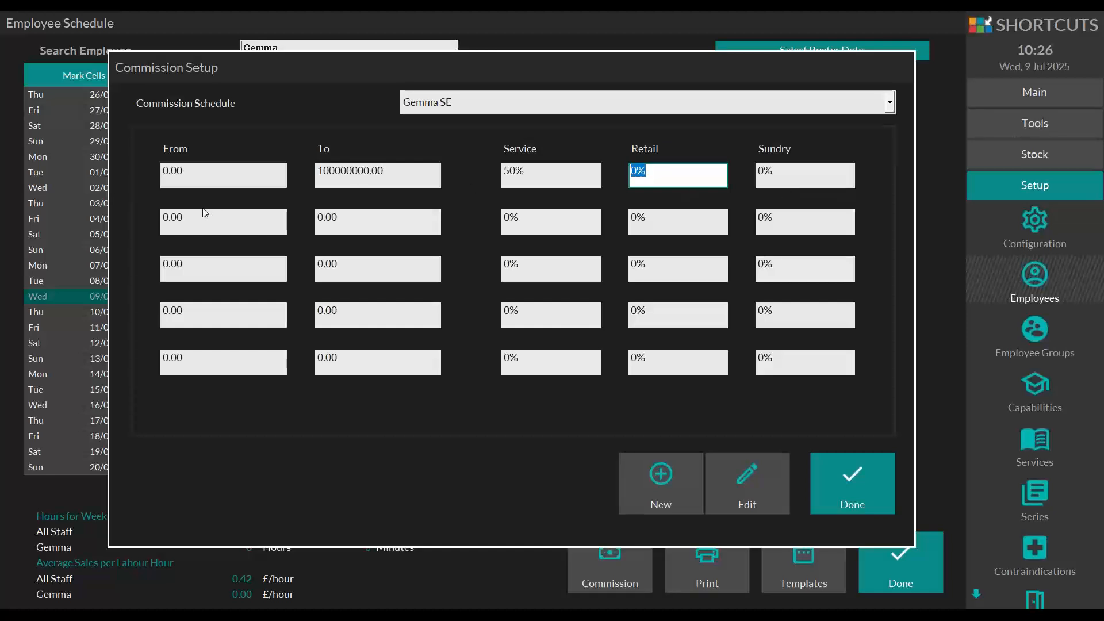
pyautogui.click(193, 179)
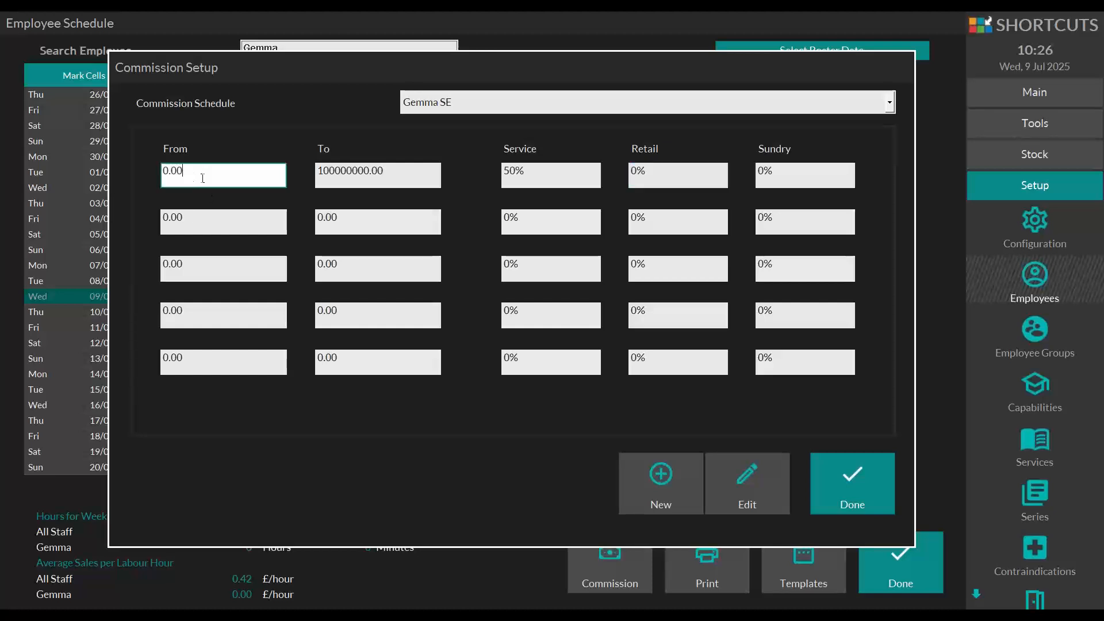
# - Split the commission schedule into two tiers, ending the first at 500 and running the second from 500.01 to 100000000
pyautogui.click(394, 177)
pyautogui.write('500')
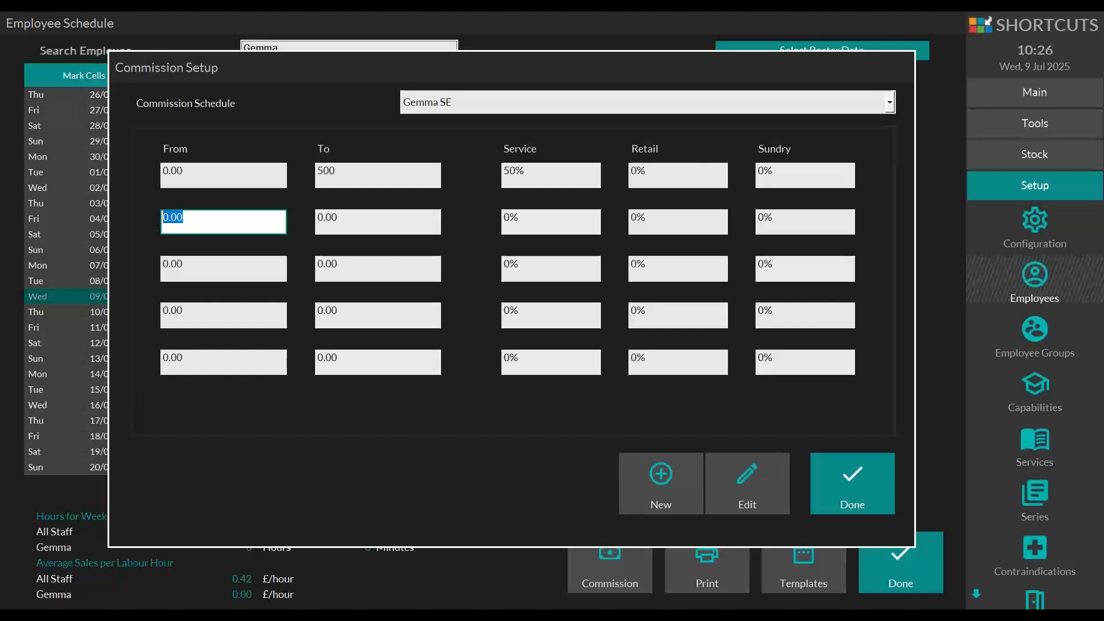
pyautogui.write('500.01')
pyautogui.press('Tab')
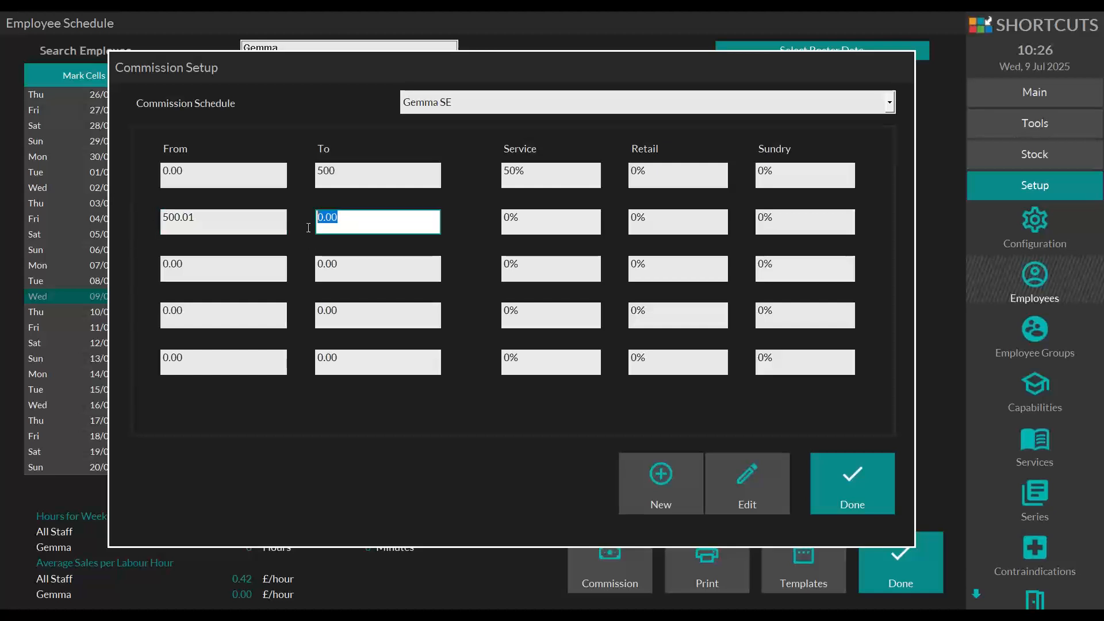
pyautogui.write('100000000')
# - Reset the second commission tier's From and To limits to 0 and set the first tier's upper limit to 100000000
pyautogui.moveTo(215, 222); pyautogui.dragTo(148, 222)
pyautogui.write('0')
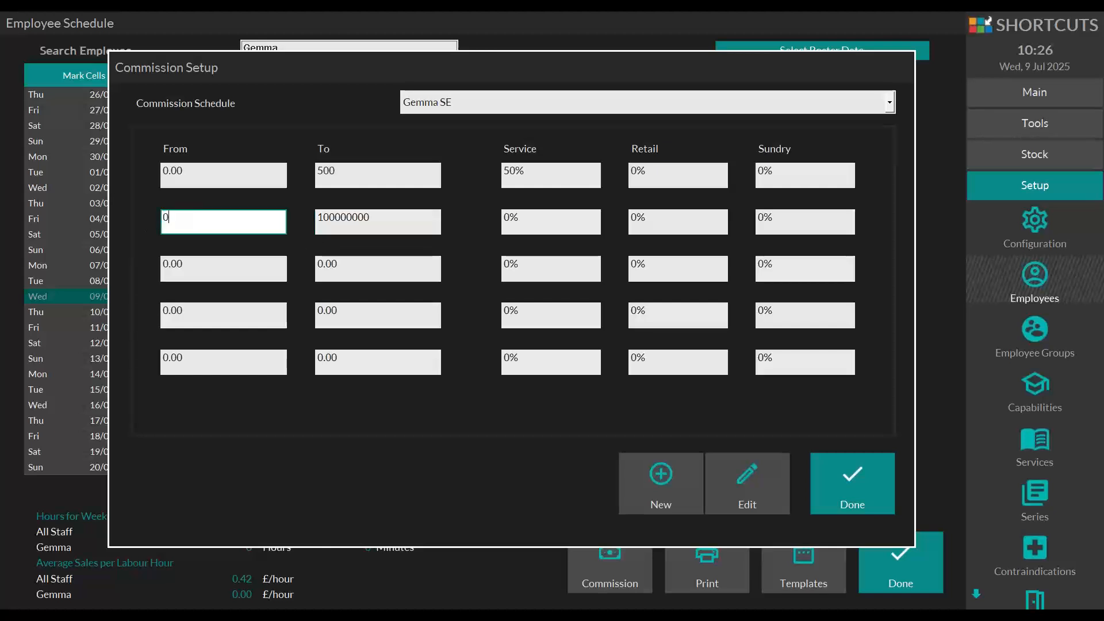
pyautogui.moveTo(397, 218); pyautogui.dragTo(295, 219)
pyautogui.write('0')
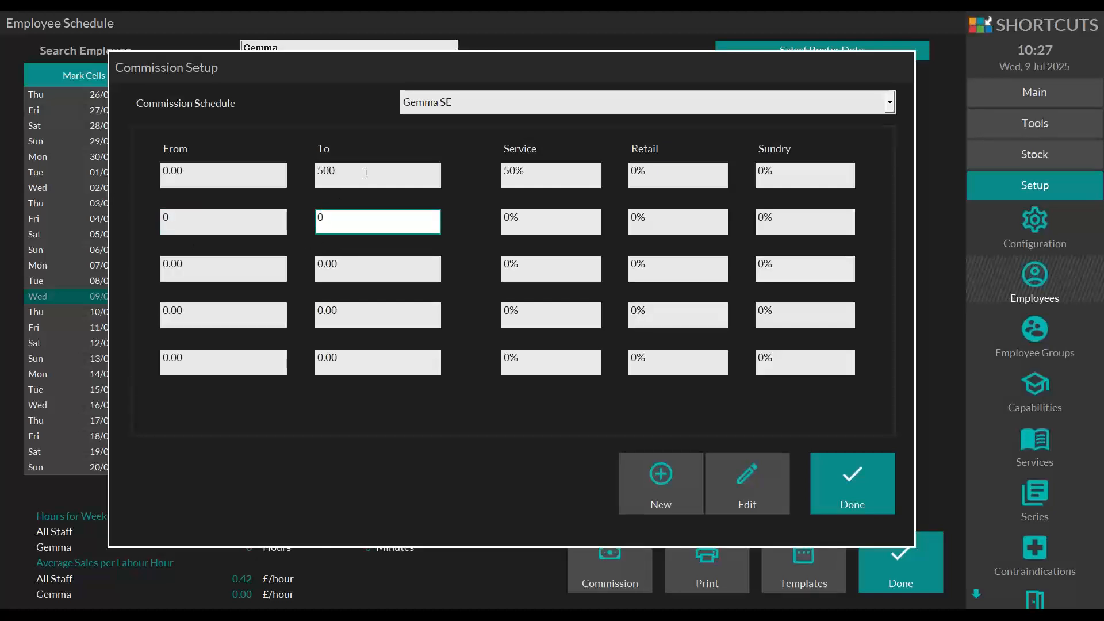
pyautogui.moveTo(365, 172); pyautogui.dragTo(316, 173)
pyautogui.write('100000000')
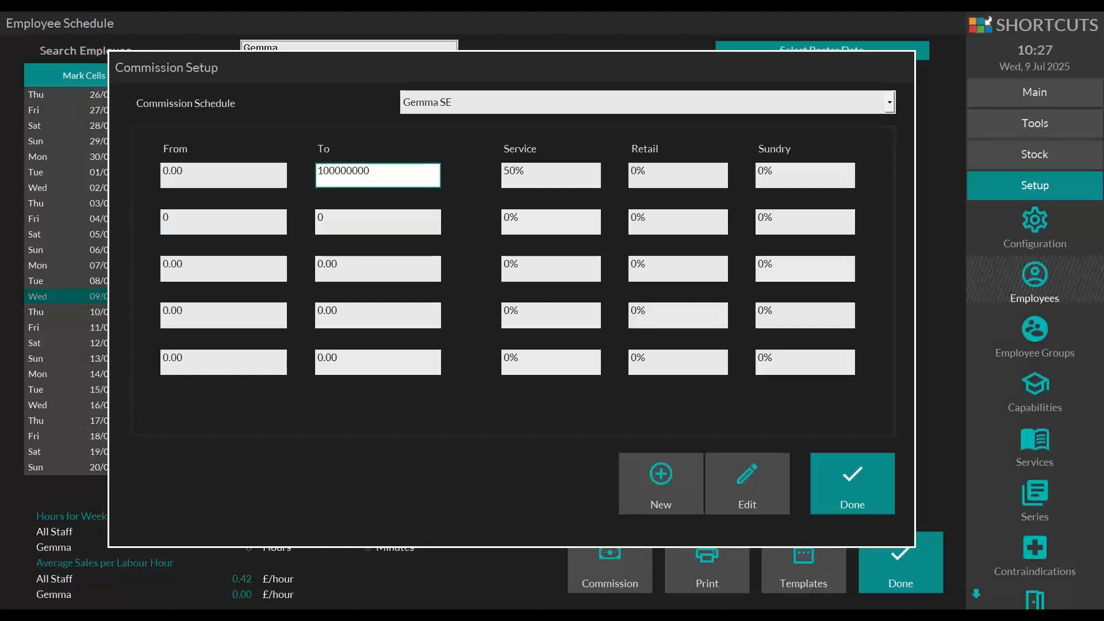
# - Save the modified commission schedule and close the stylist's employee schedule
pyautogui.moveTo(526, 179); pyautogui.dragTo(495, 180)
pyautogui.moveTo(405, 179); pyautogui.dragTo(311, 179)
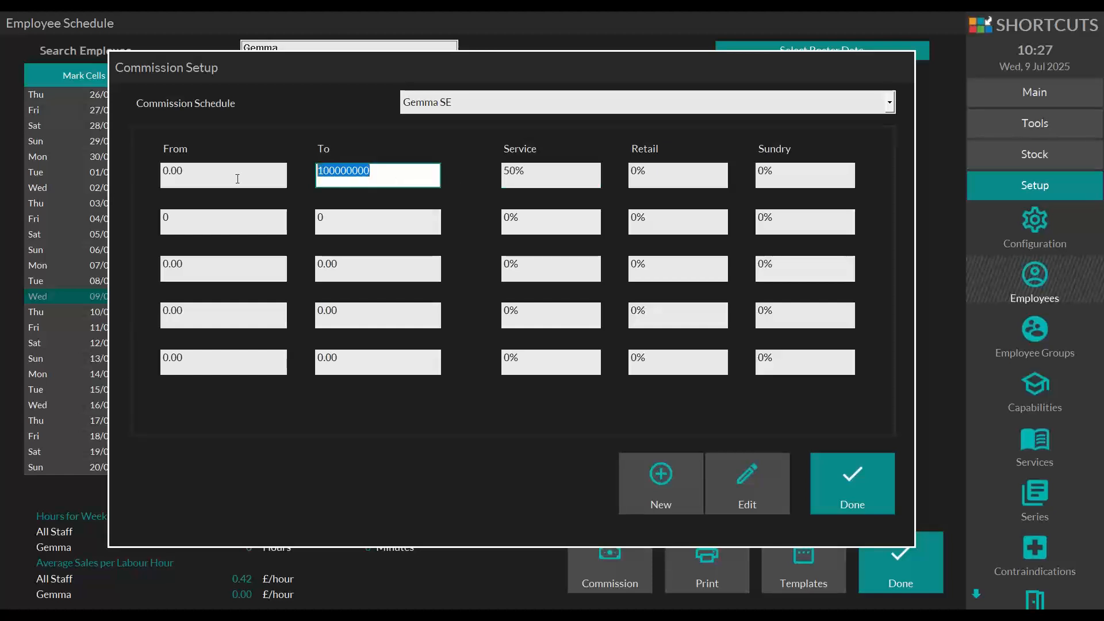
pyautogui.moveTo(234, 178); pyautogui.dragTo(158, 178)
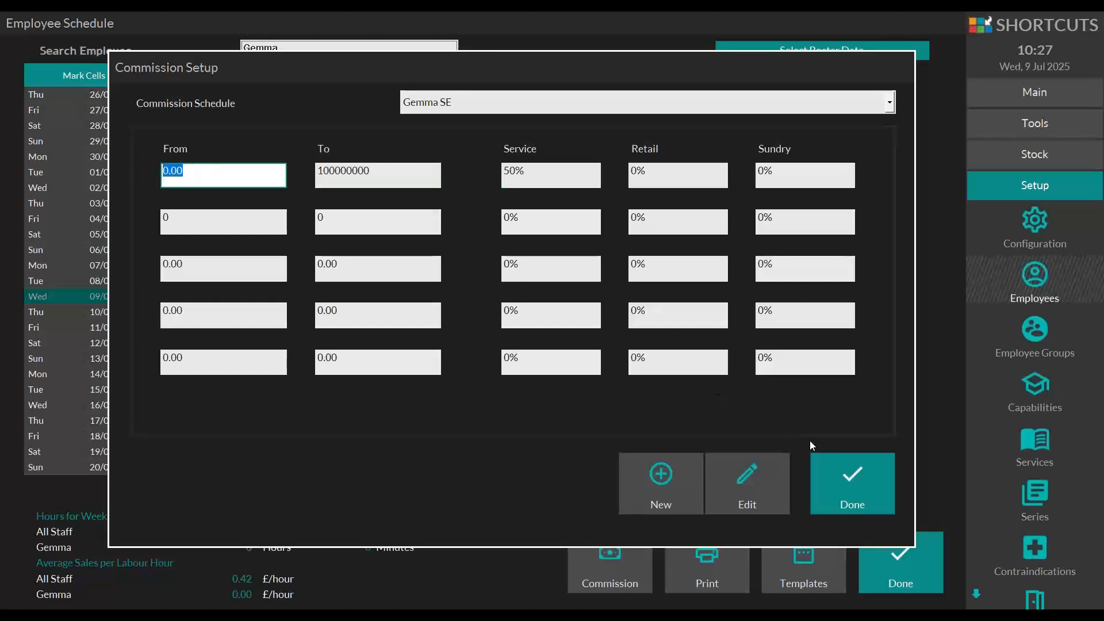
pyautogui.click(849, 472)
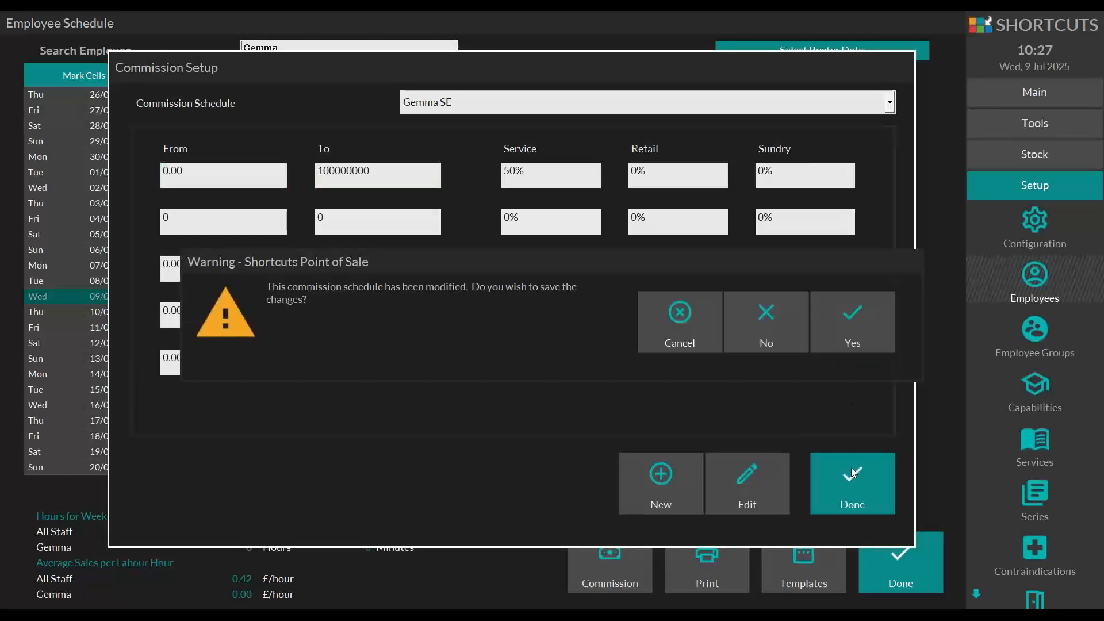
pyautogui.click(840, 329)
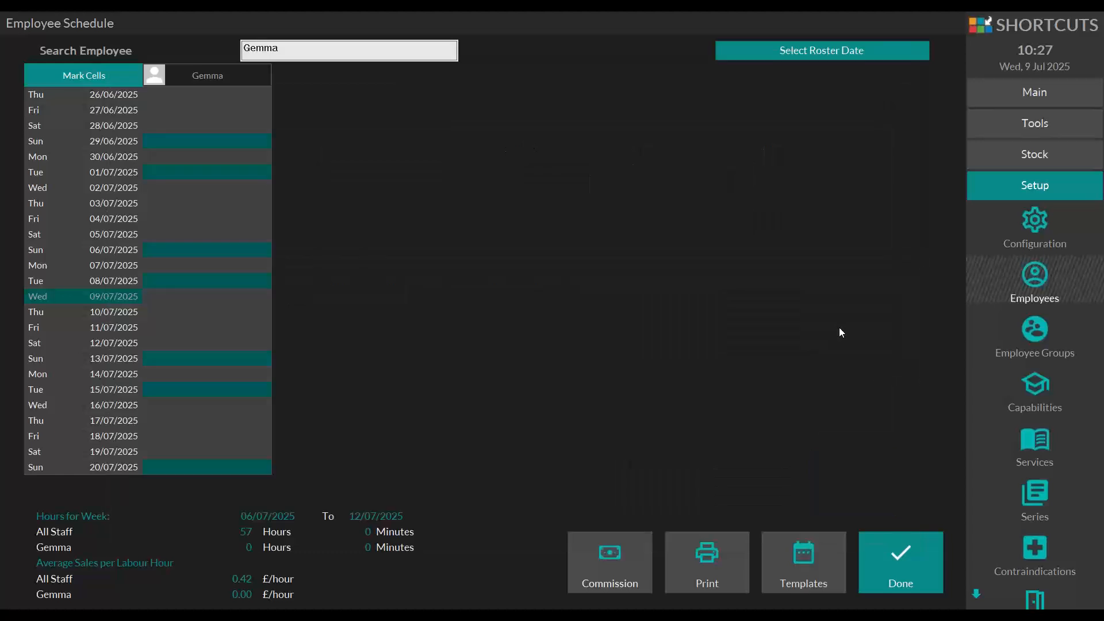
pyautogui.click(902, 557)
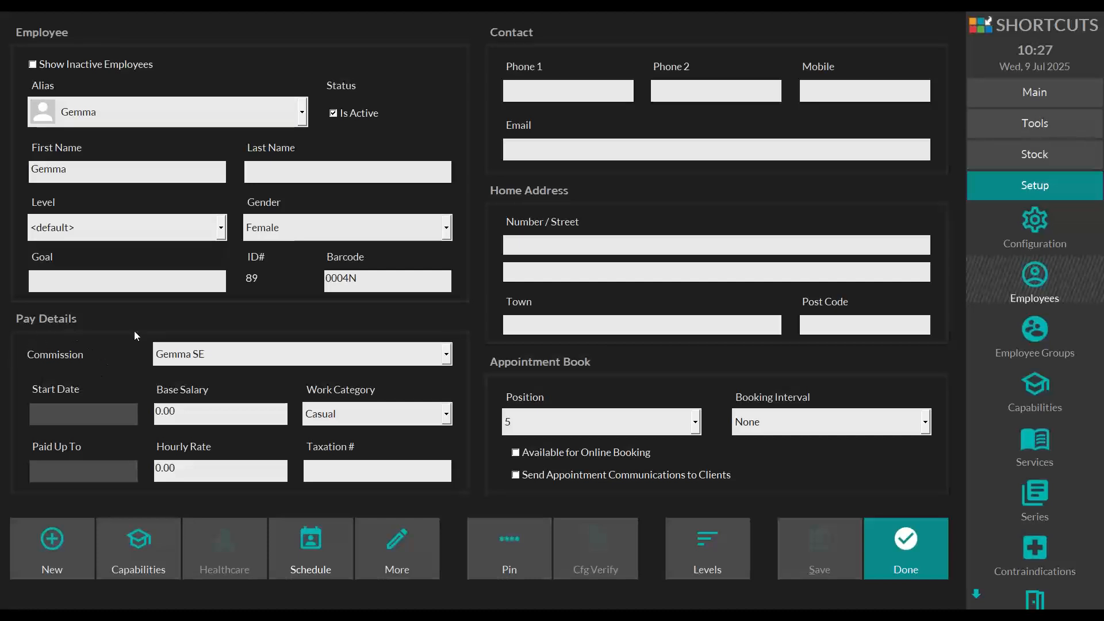
# - Choose the stylist's SE commission schedule in the pay details and close the employee setup
pyautogui.click(449, 353)
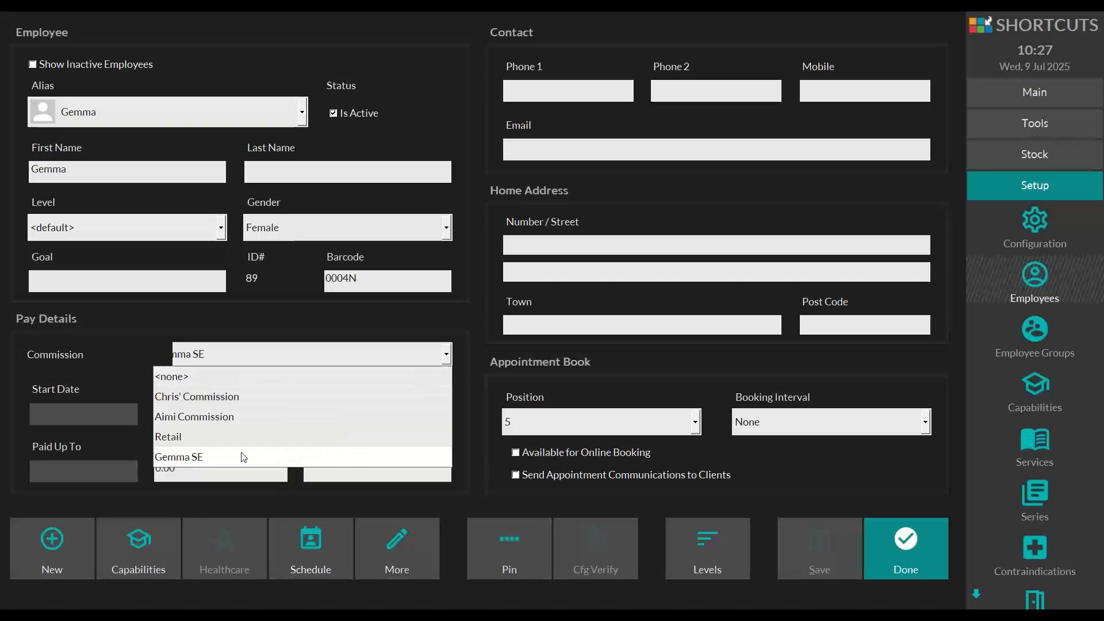
pyautogui.click(220, 456)
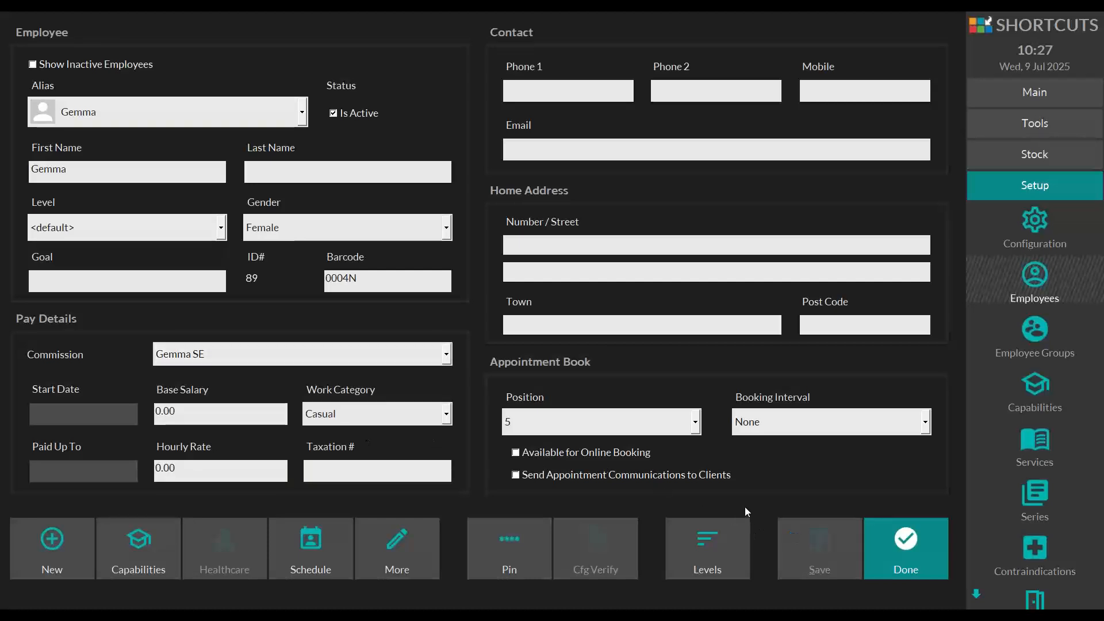
pyautogui.click(897, 542)
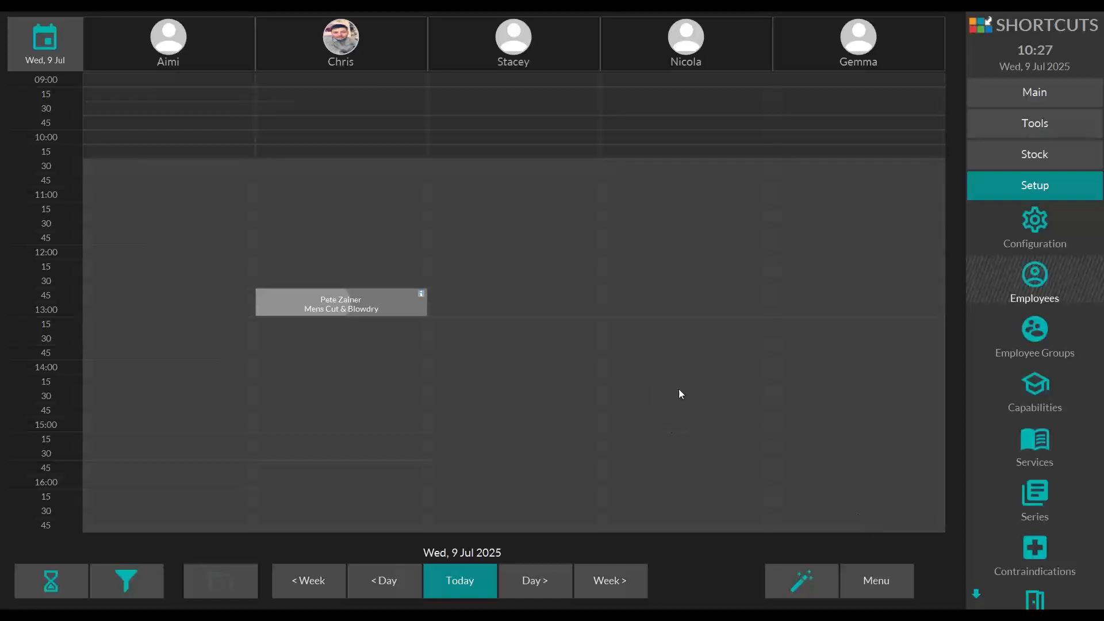
# - Start an 11:45 appointment in the self-employed stylist's column, search for the client by last name, select the client and continue to service selection
pyautogui.click(840, 236)
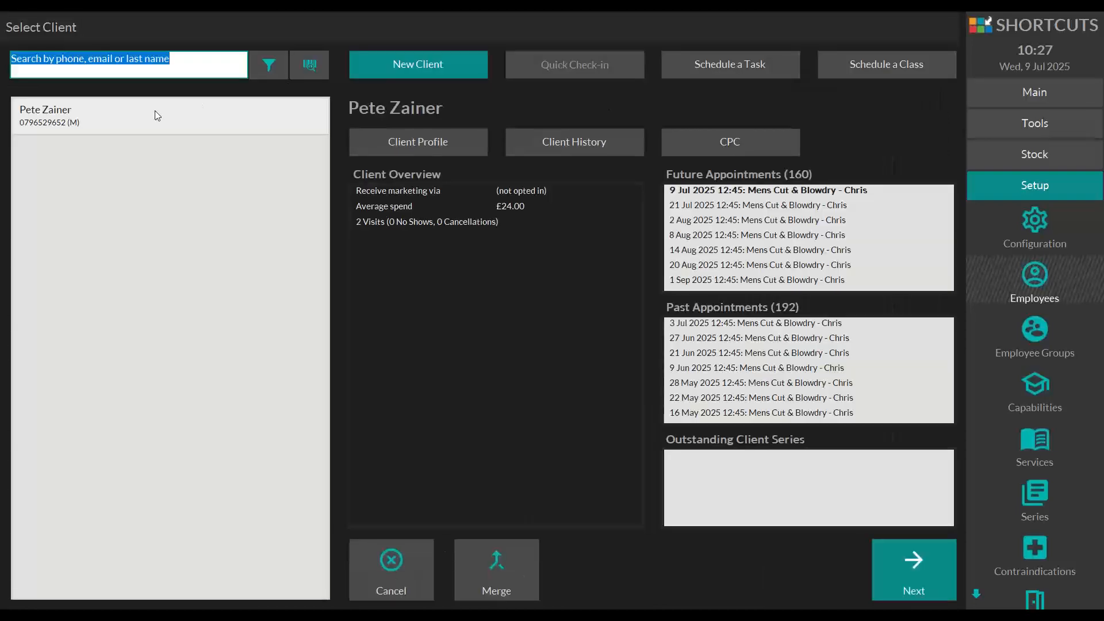
pyautogui.write('dann')
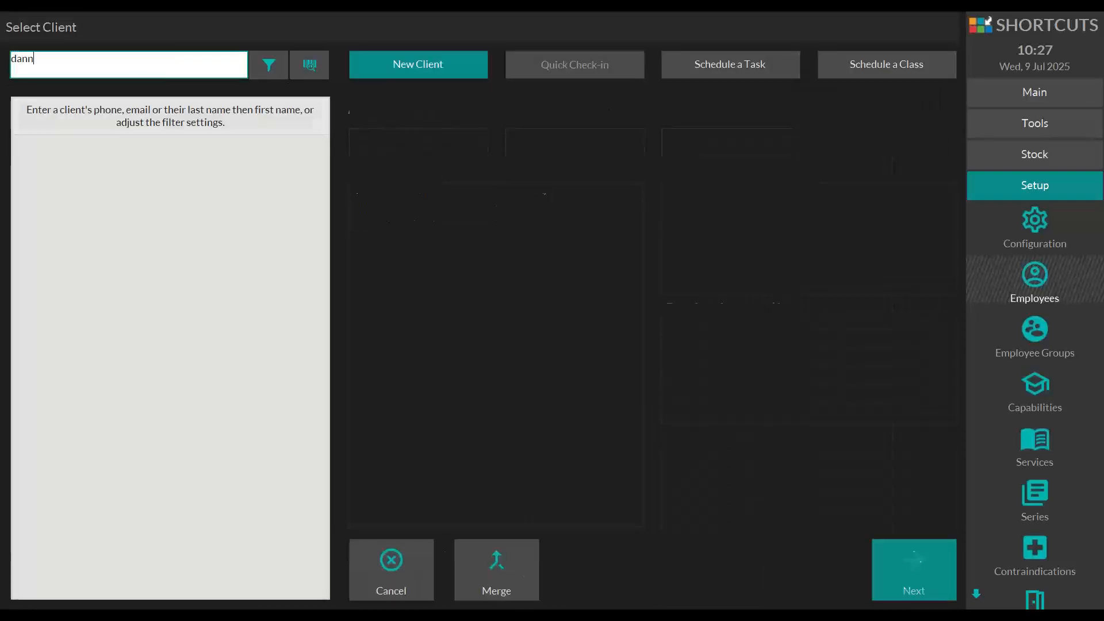
pyautogui.press('BackSpace')
pyautogui.press('BackSpace')
pyautogui.press('BackSpace')
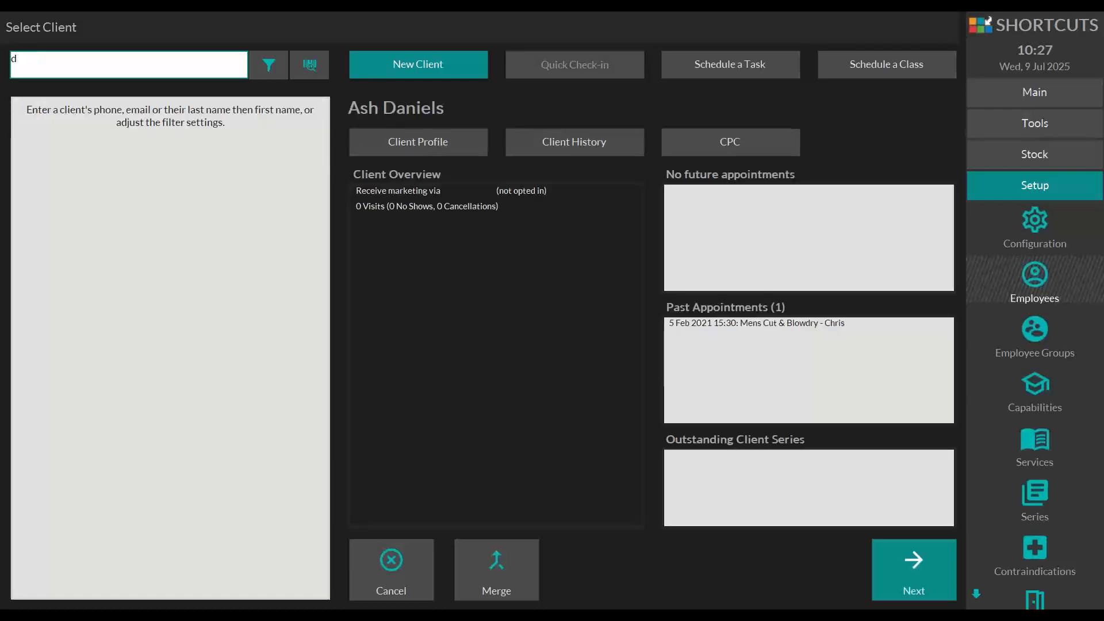
pyautogui.write('an')
pyautogui.click(212, 129)
pyautogui.click(913, 561)
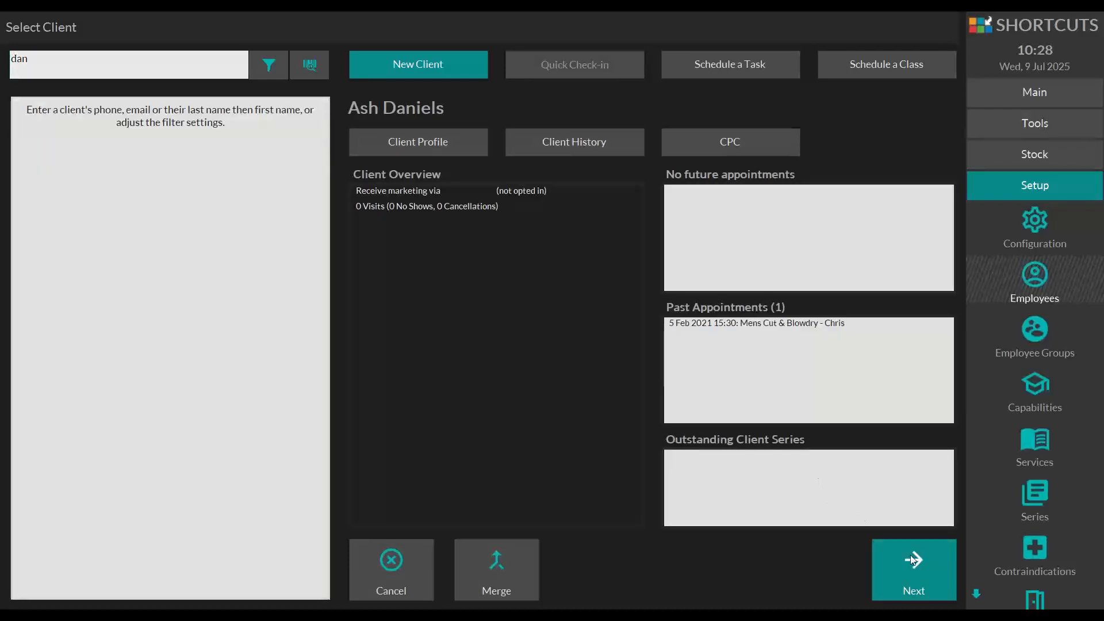
pyautogui.click(819, 396)
pyautogui.click(646, 411)
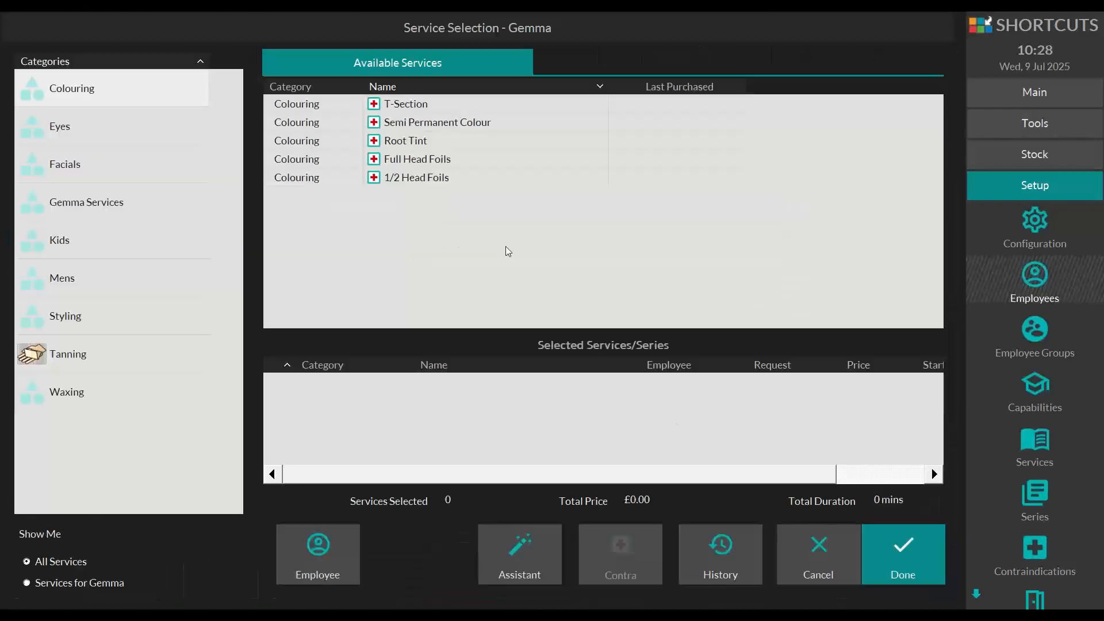
# - Add the Mens Cut & Blowdry service from the Mens category to the stylist's appointment
pyautogui.click(83, 275)
pyautogui.doubleClick(410, 103)
pyautogui.click(727, 549)
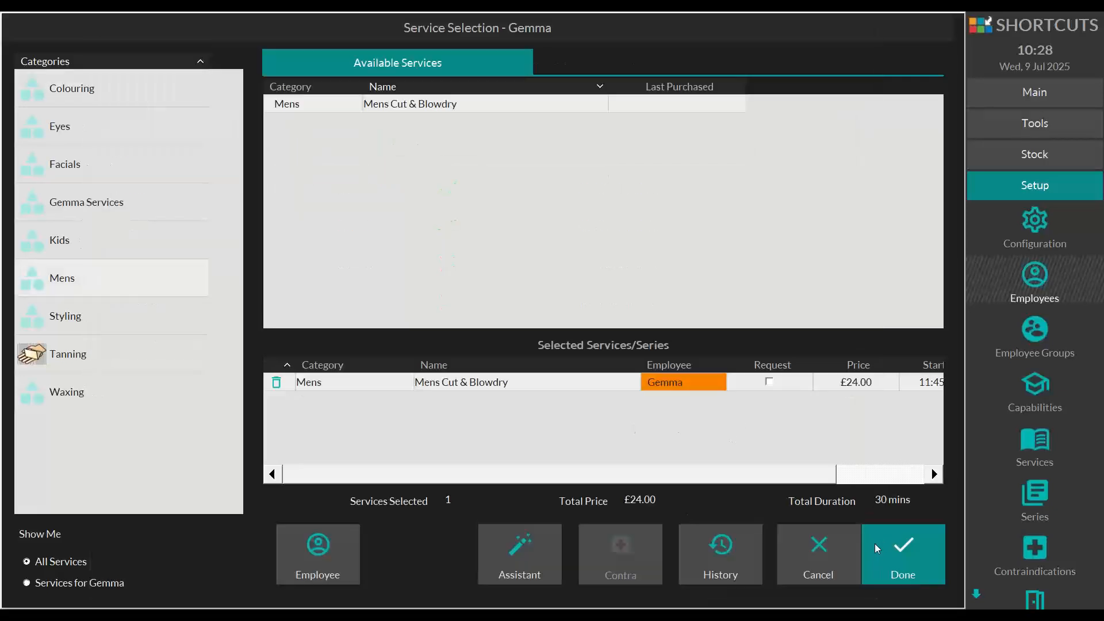
# - Confirm the selected service and extend the stylist's 11:45 appointment so that it ends at 12:45
pyautogui.click(876, 548)
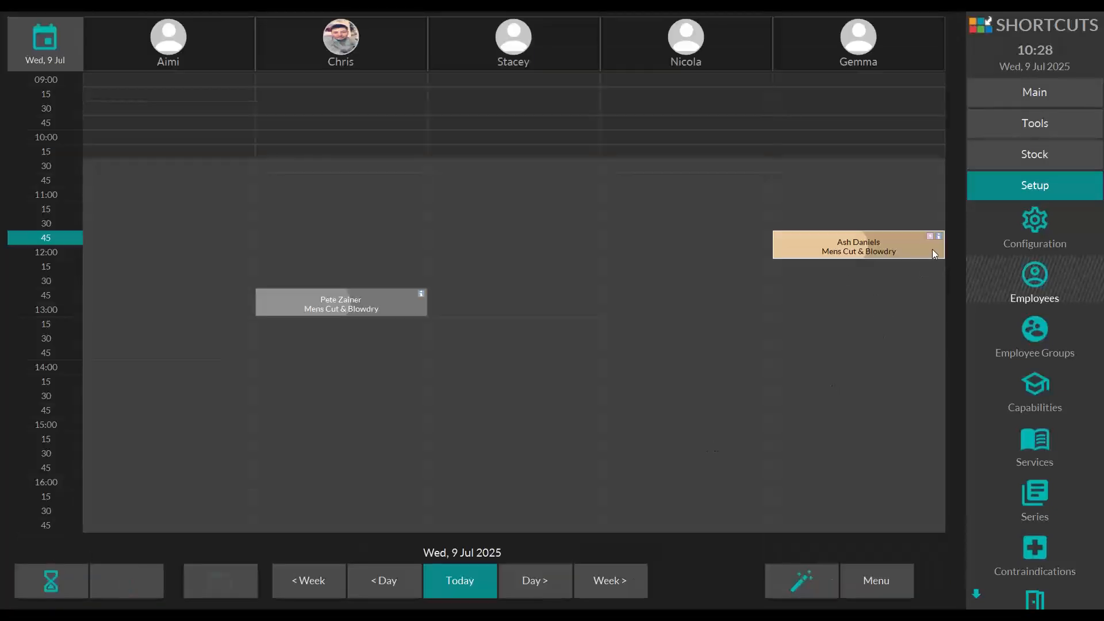
pyautogui.moveTo(934, 254); pyautogui.dragTo(946, 302)
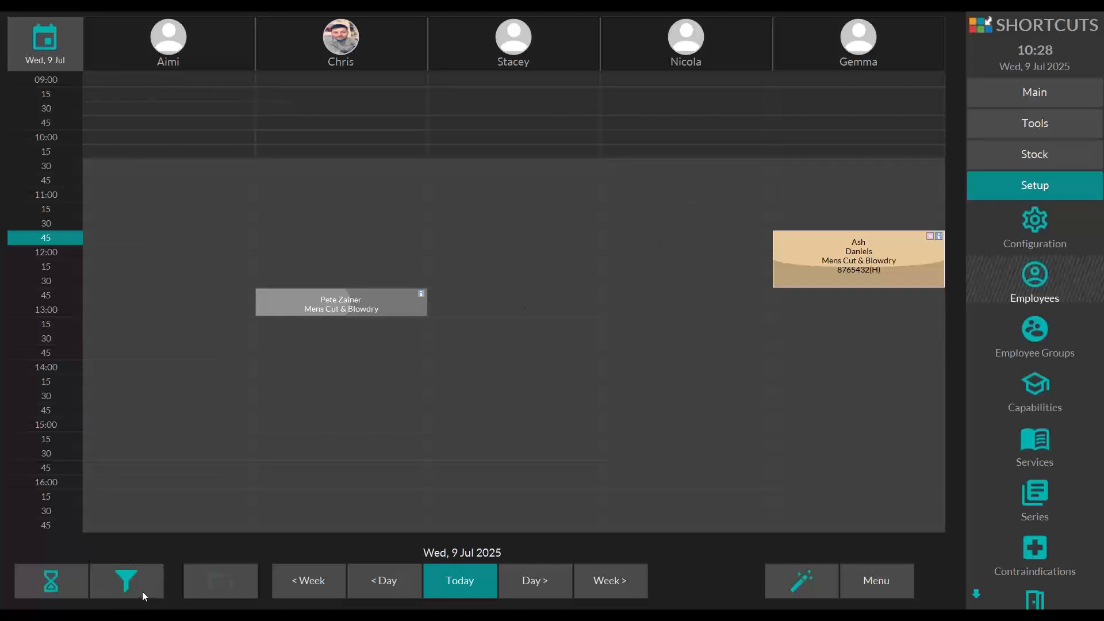
# - Limit the appointment book to the self-employed stylist with the Choose Employees filter option, and suspend that filter
pyautogui.click(123, 569)
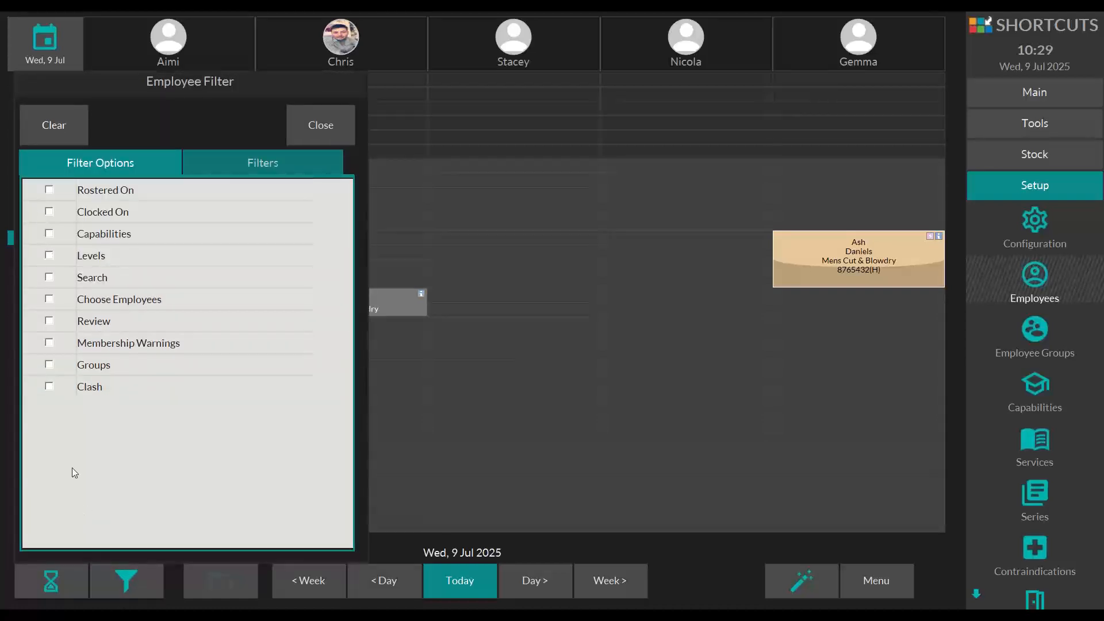
pyautogui.click(49, 300)
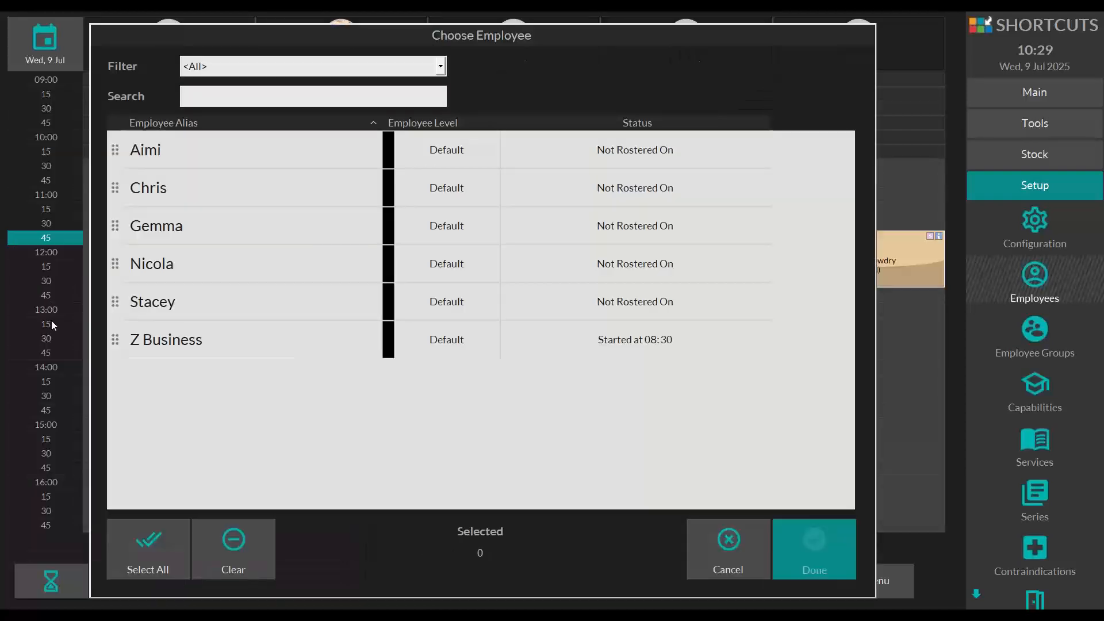
pyautogui.click(223, 225)
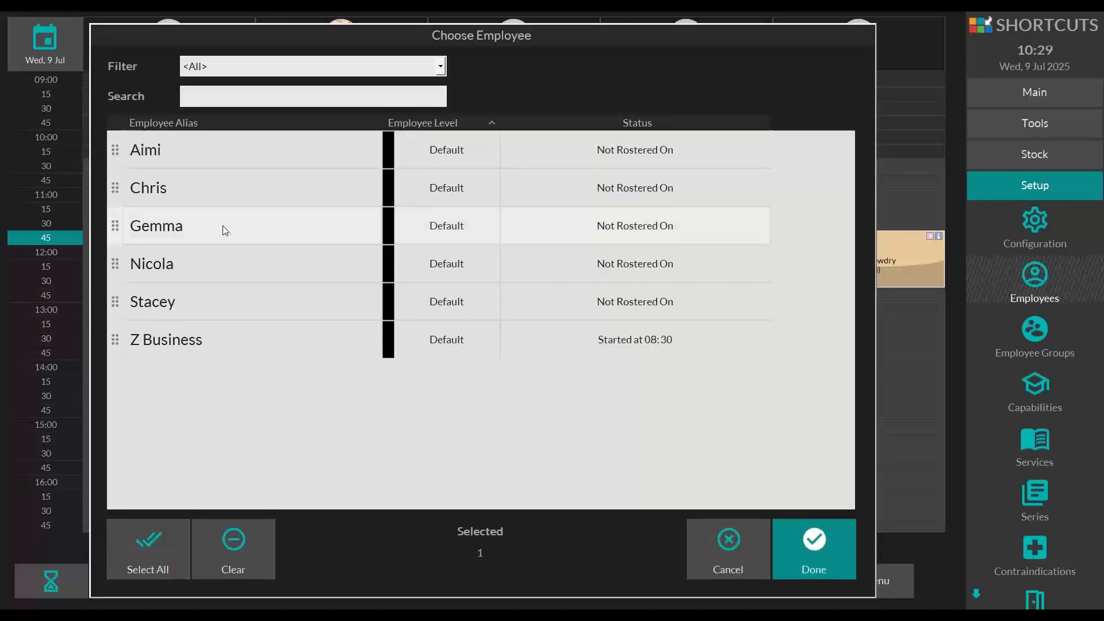
pyautogui.click(806, 559)
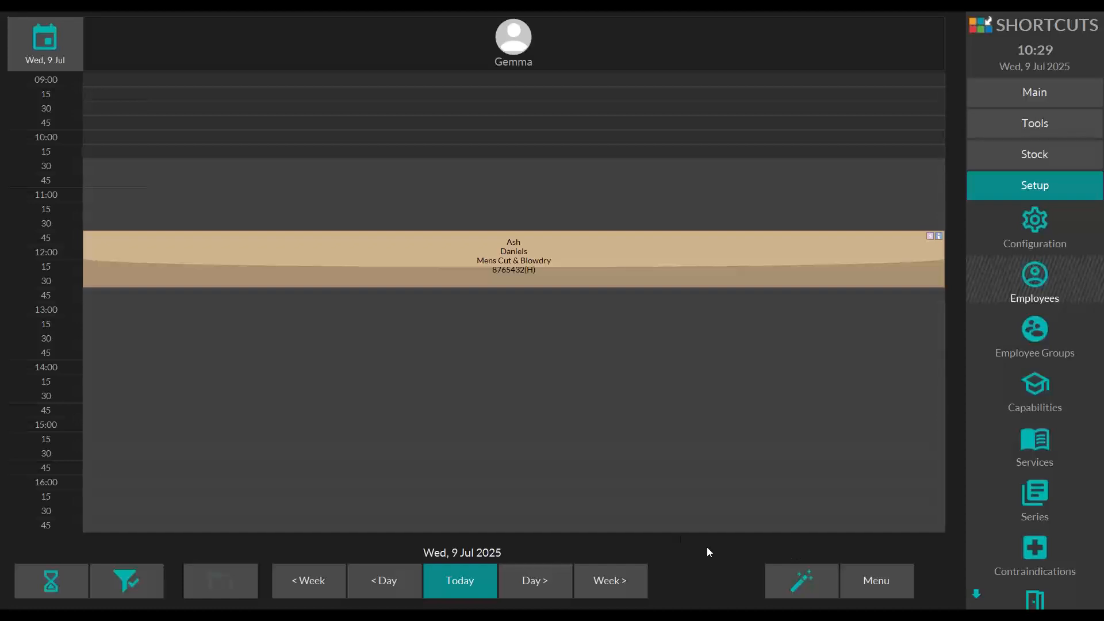
pyautogui.click(136, 584)
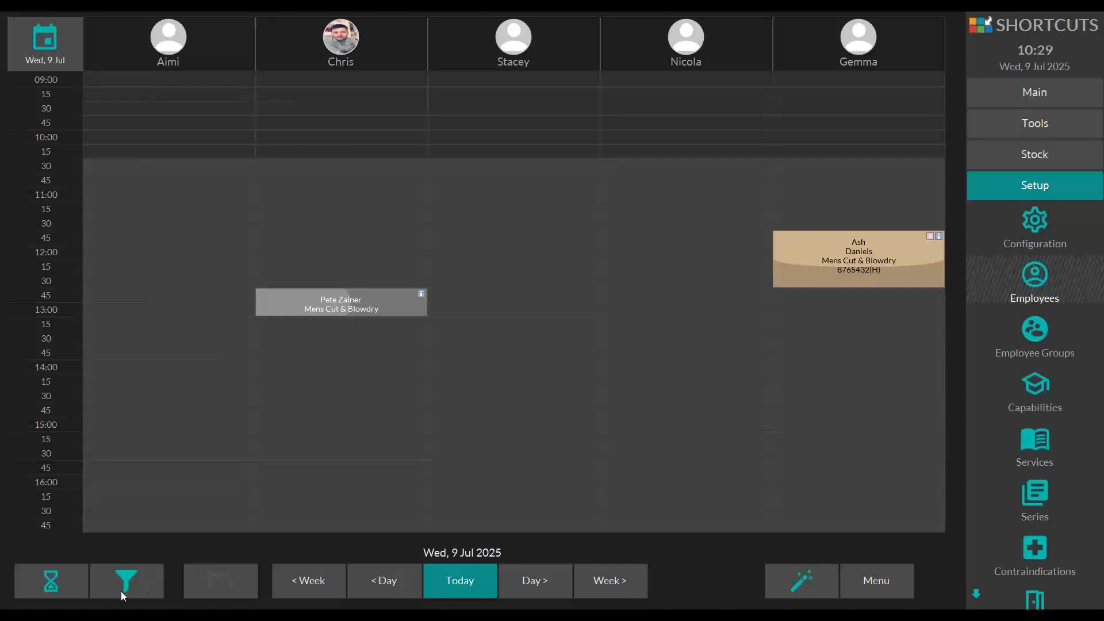
# - Create a custom employee filter named Self Employed containing only the self-employed stylist, and apply it to the appointment book
pyautogui.click(133, 580)
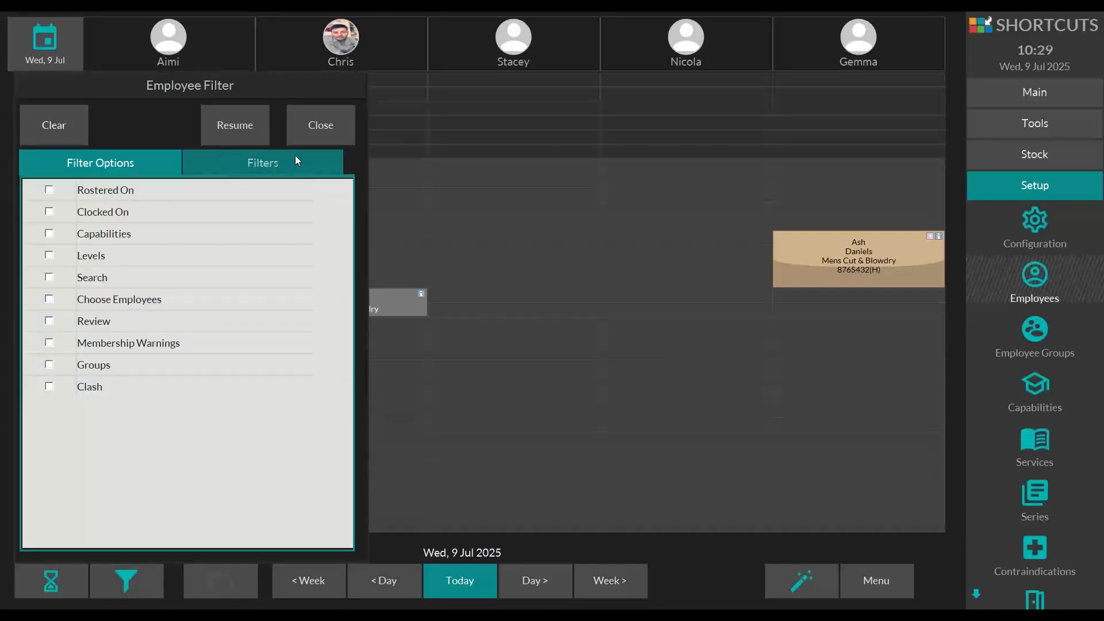
pyautogui.click(261, 167)
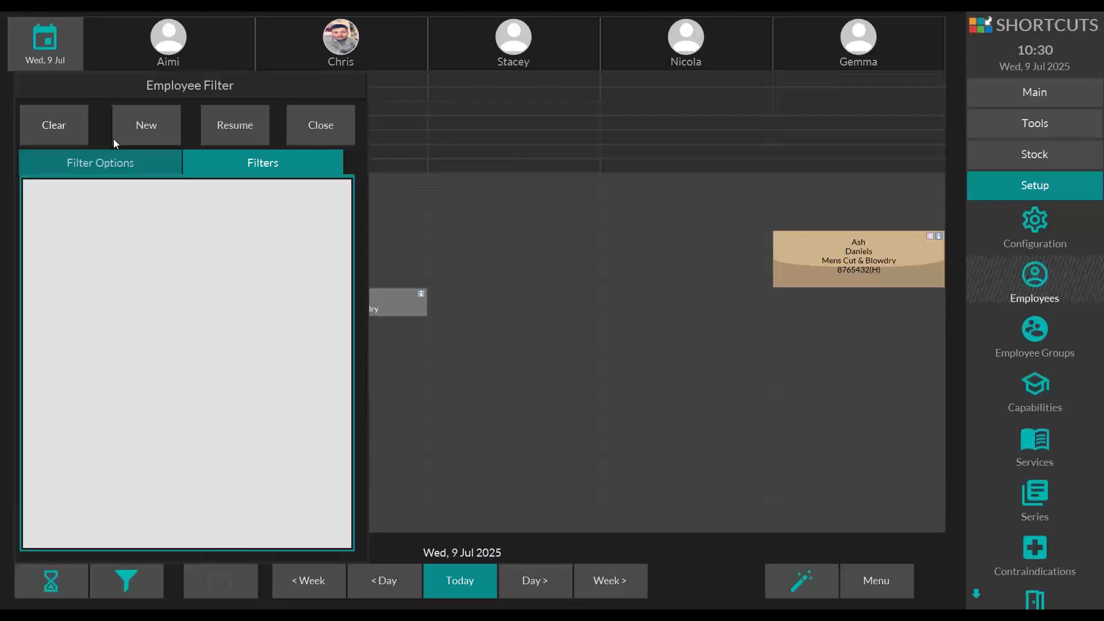
pyautogui.click(144, 126)
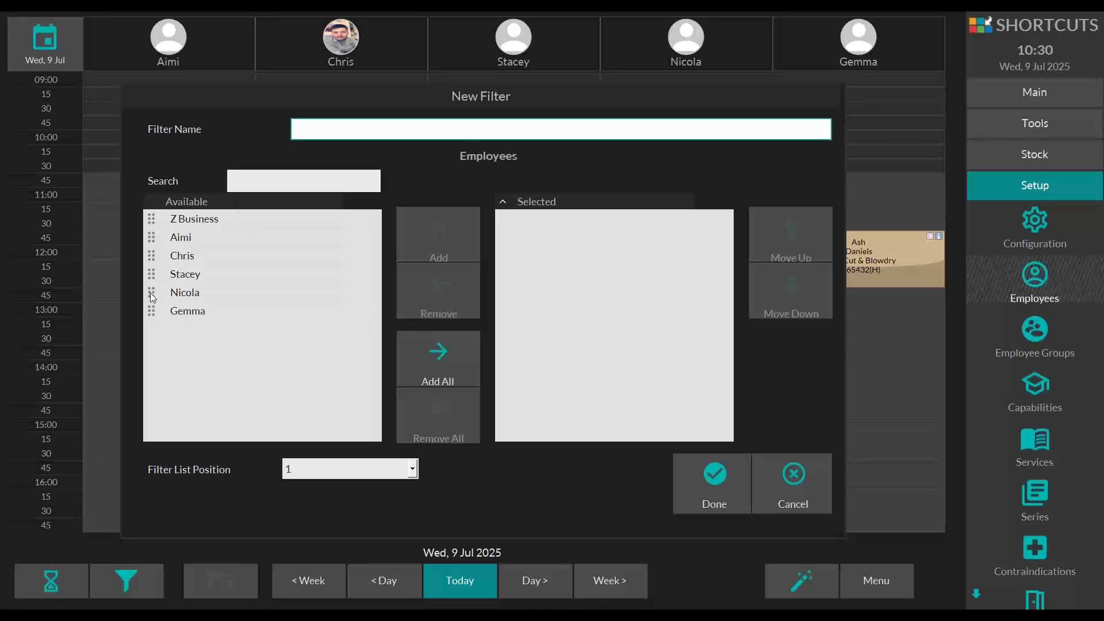
pyautogui.click(147, 310)
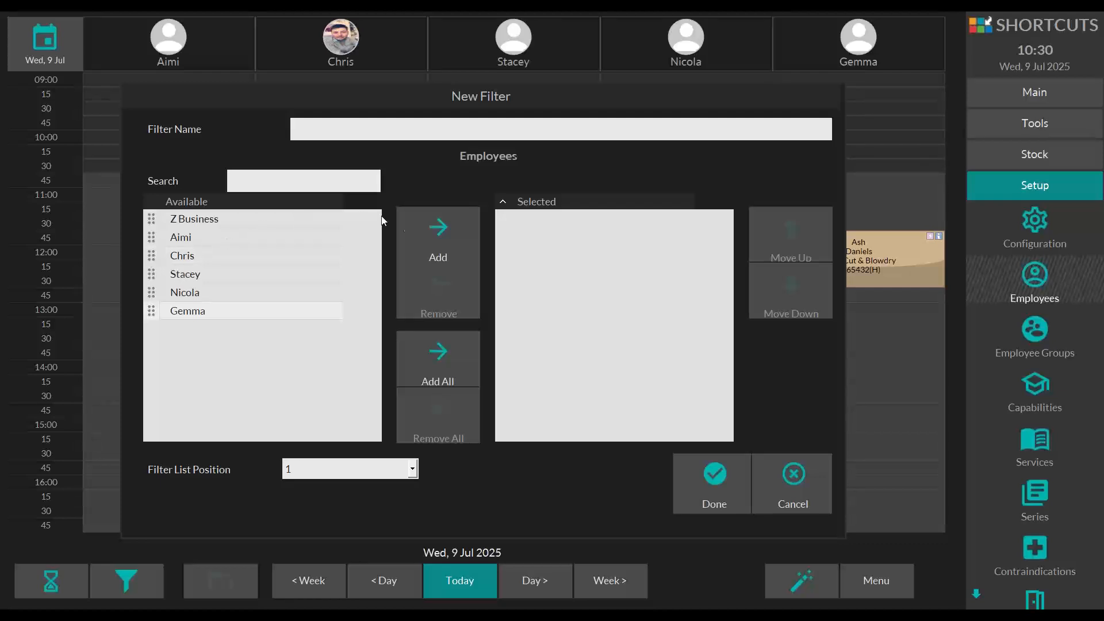
pyautogui.click(426, 230)
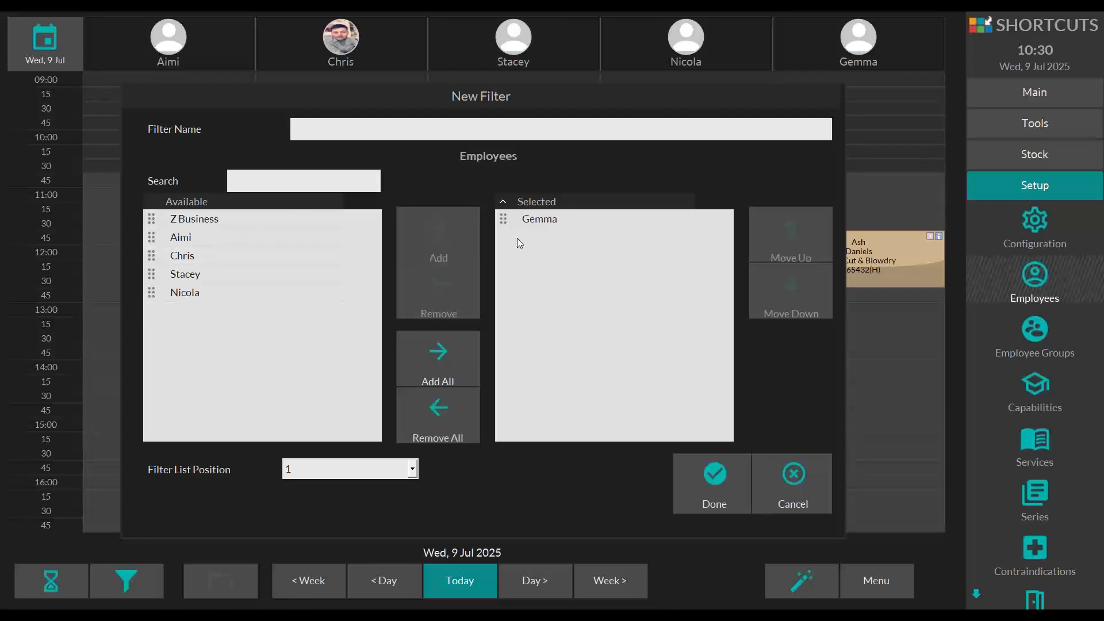
pyautogui.click(528, 132)
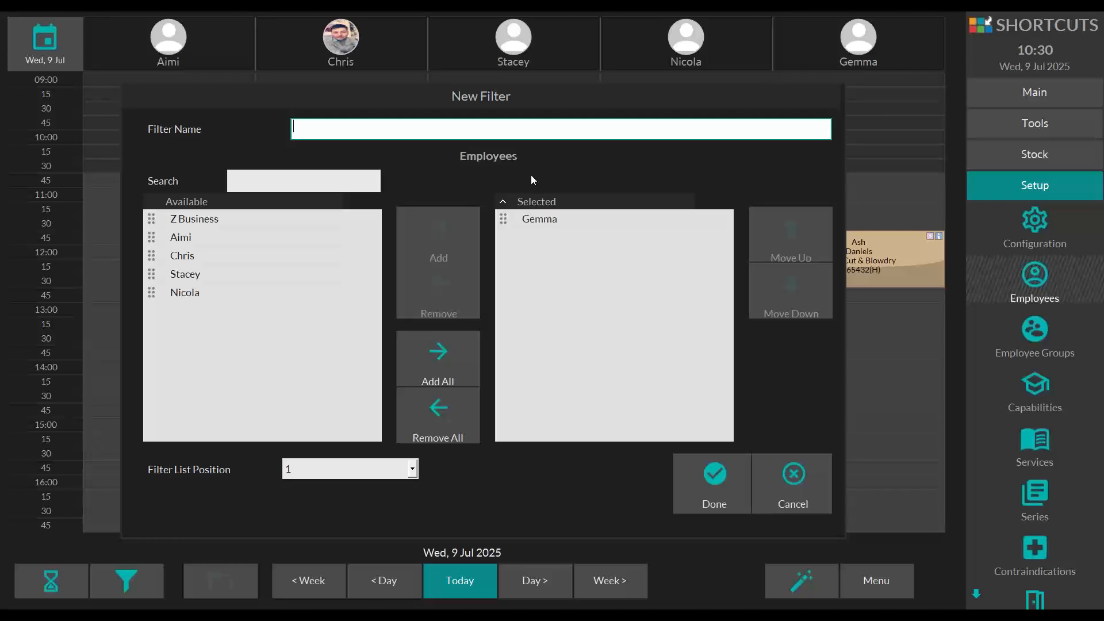
pyautogui.write('Self Employed')
pyautogui.click(716, 471)
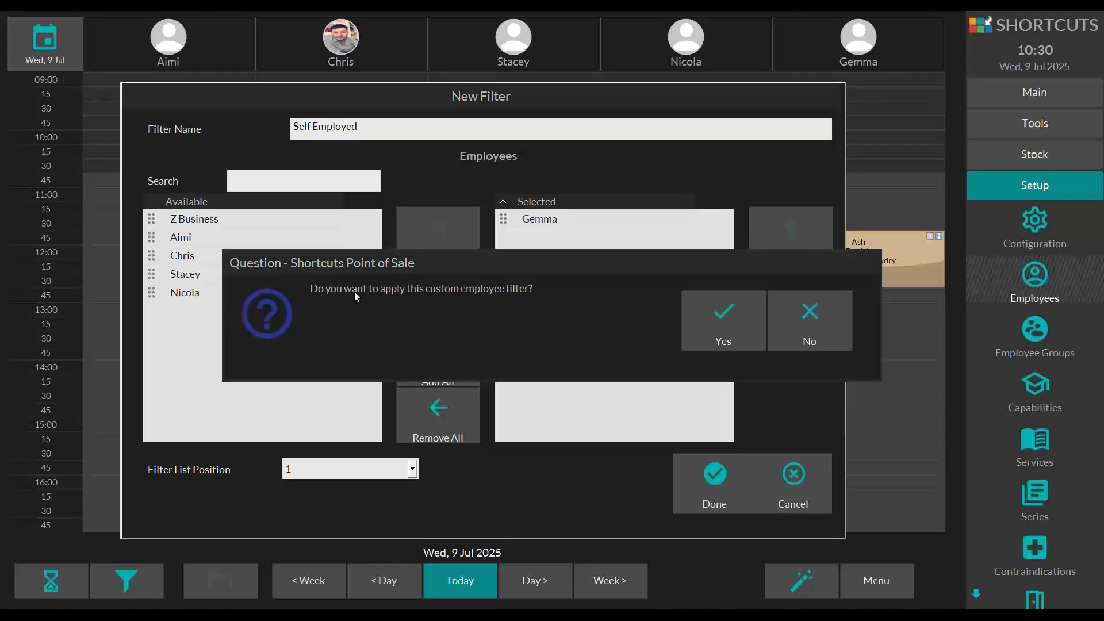
pyautogui.click(713, 339)
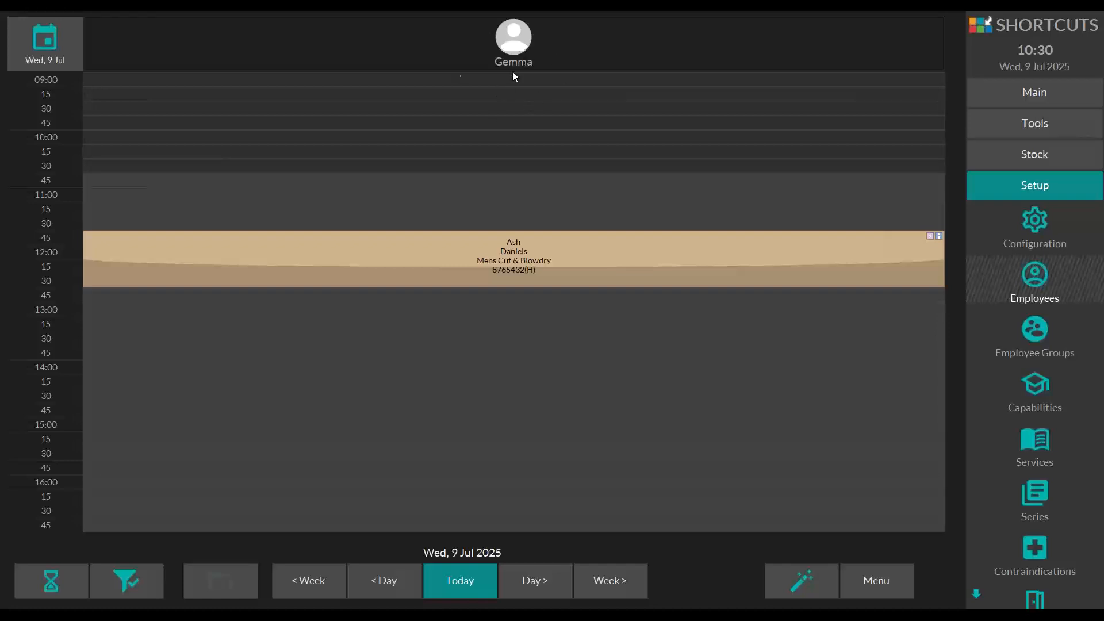
# - Suspend the Self Employed filter, switch it on and off among the saved employee filters, and leave it applied
pyautogui.click(131, 574)
pyautogui.click(139, 581)
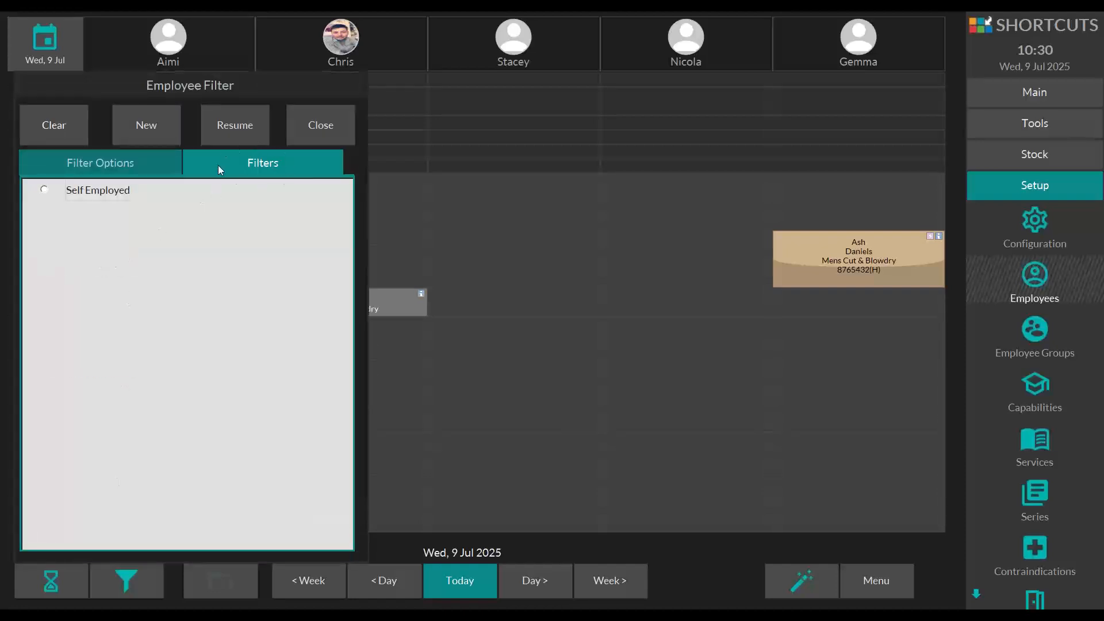
pyautogui.click(44, 190)
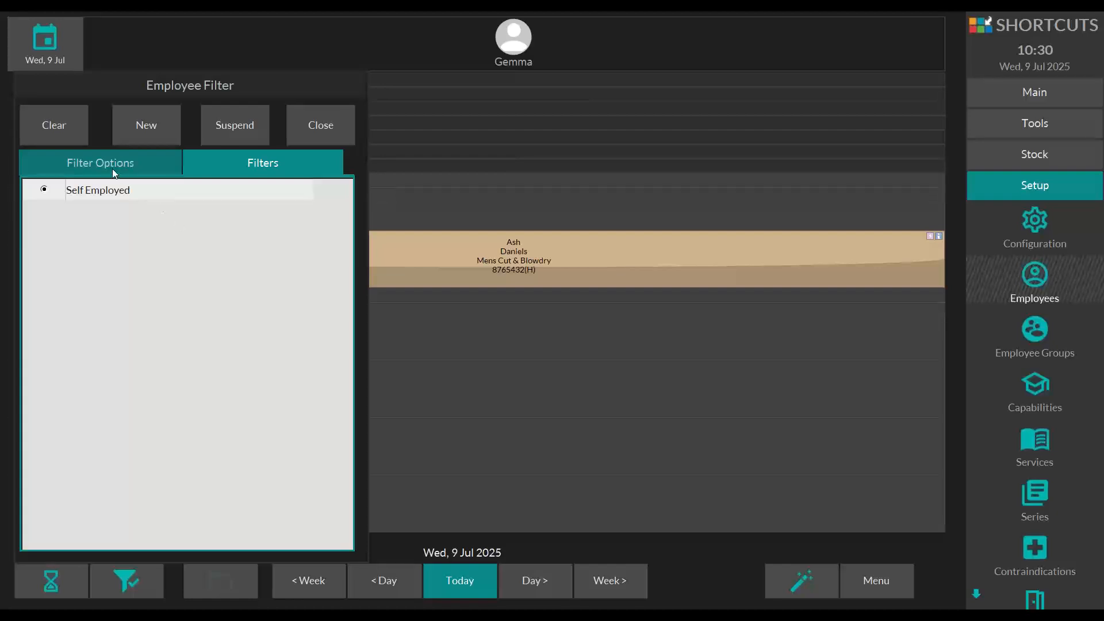
pyautogui.click(71, 119)
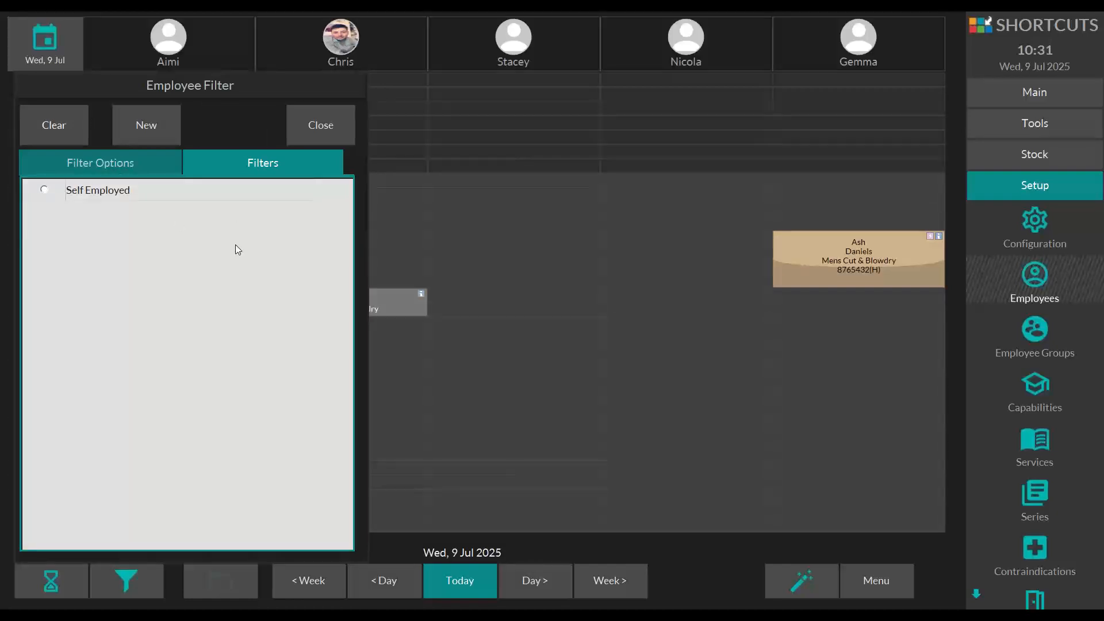
pyautogui.click(66, 190)
pyautogui.click(189, 196)
pyautogui.click(47, 188)
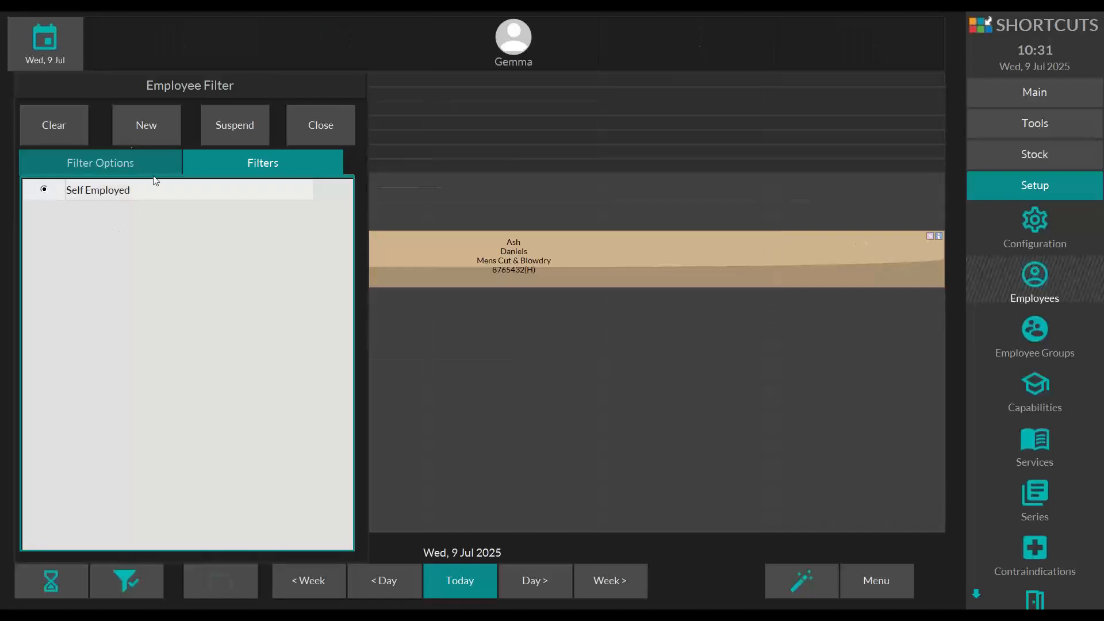
pyautogui.click(79, 131)
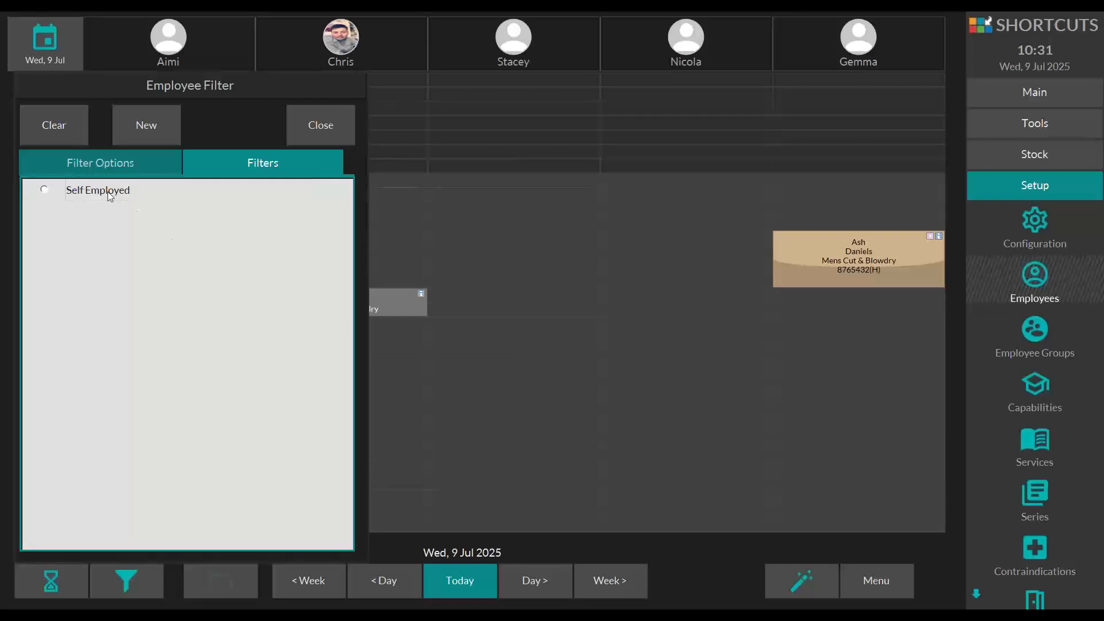
pyautogui.click(44, 190)
pyautogui.click(661, 573)
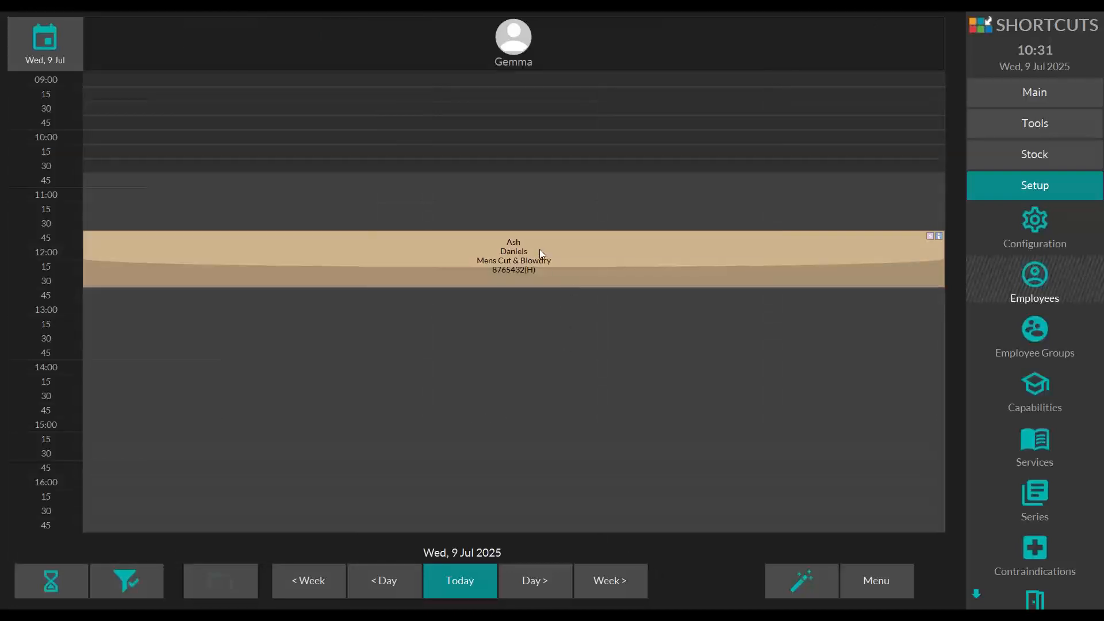
# - Check out the stylist's 11:45 appointment, keeping the client as a separate record and deferring the missing client details
pyautogui.click(465, 248)
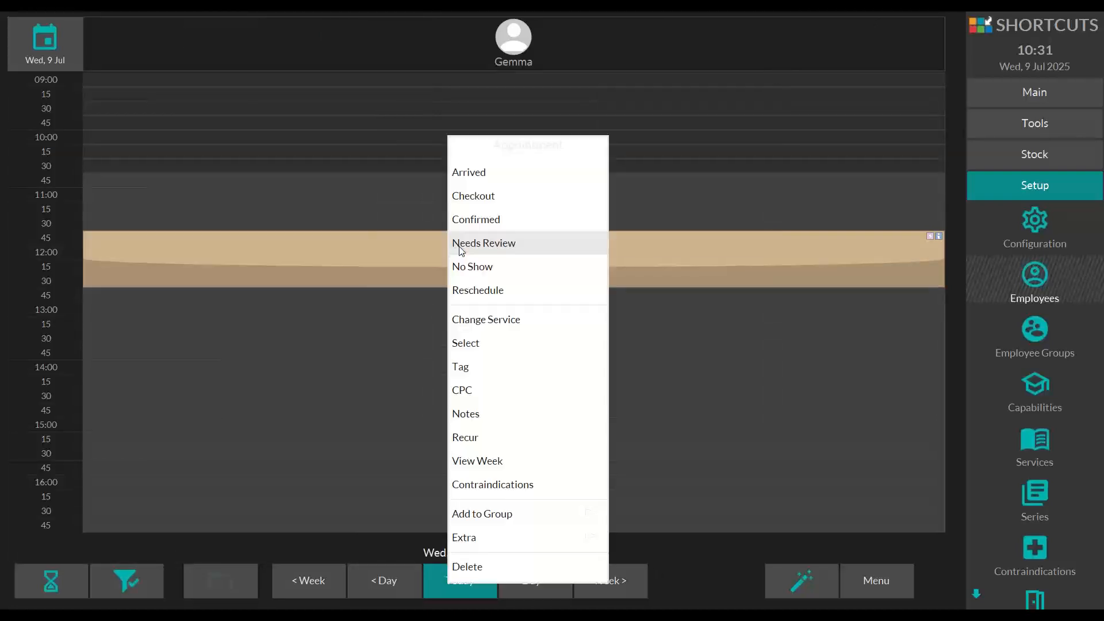
pyautogui.click(484, 197)
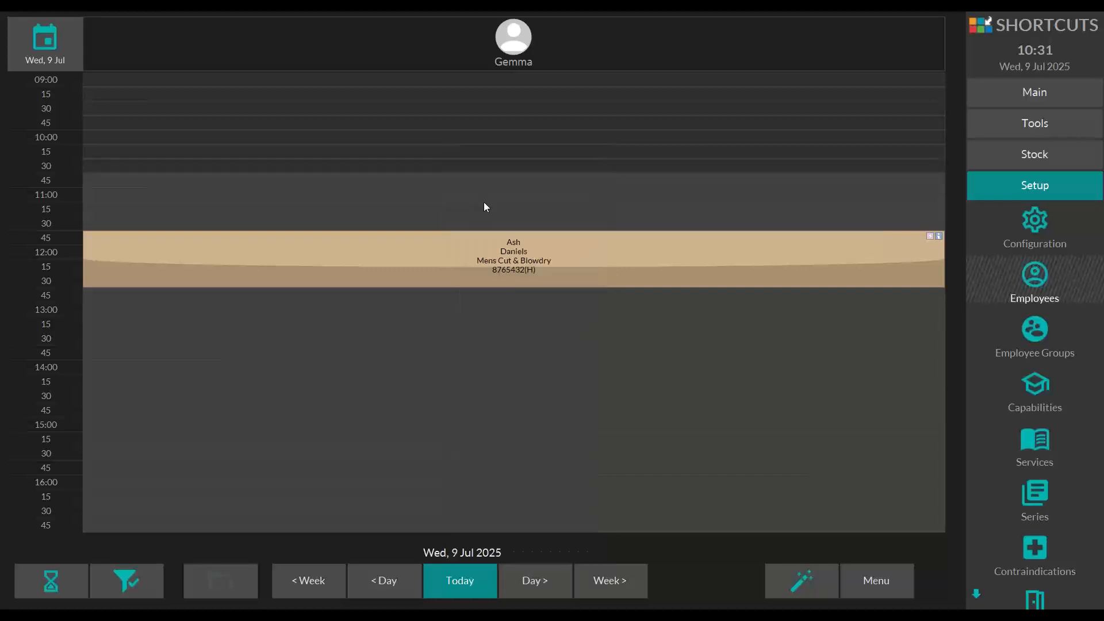
pyautogui.click(92, 166)
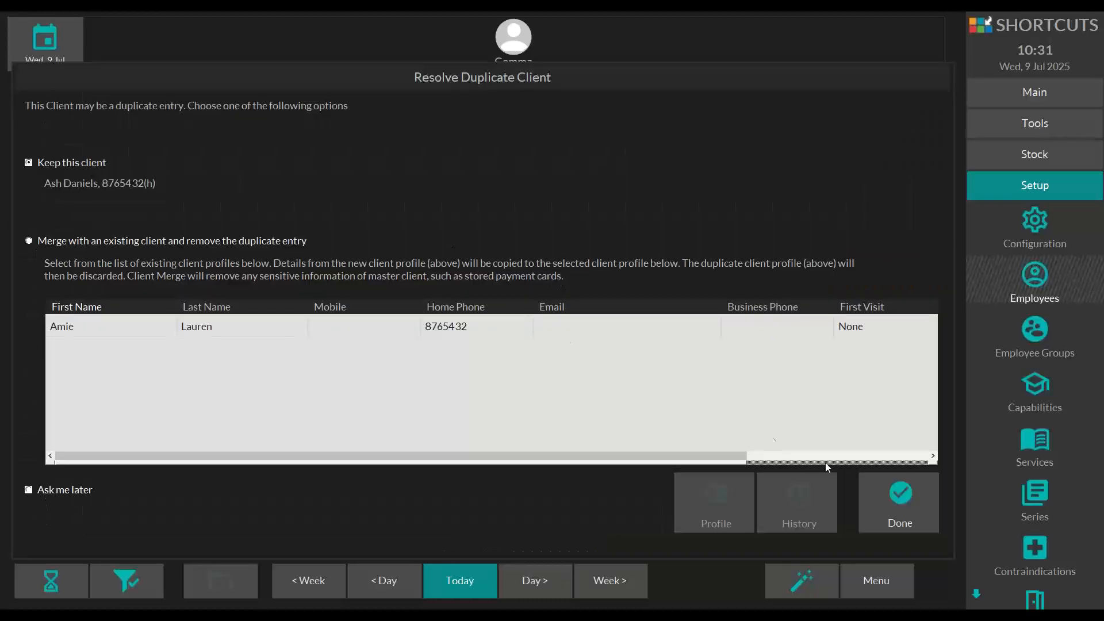
pyautogui.click(899, 499)
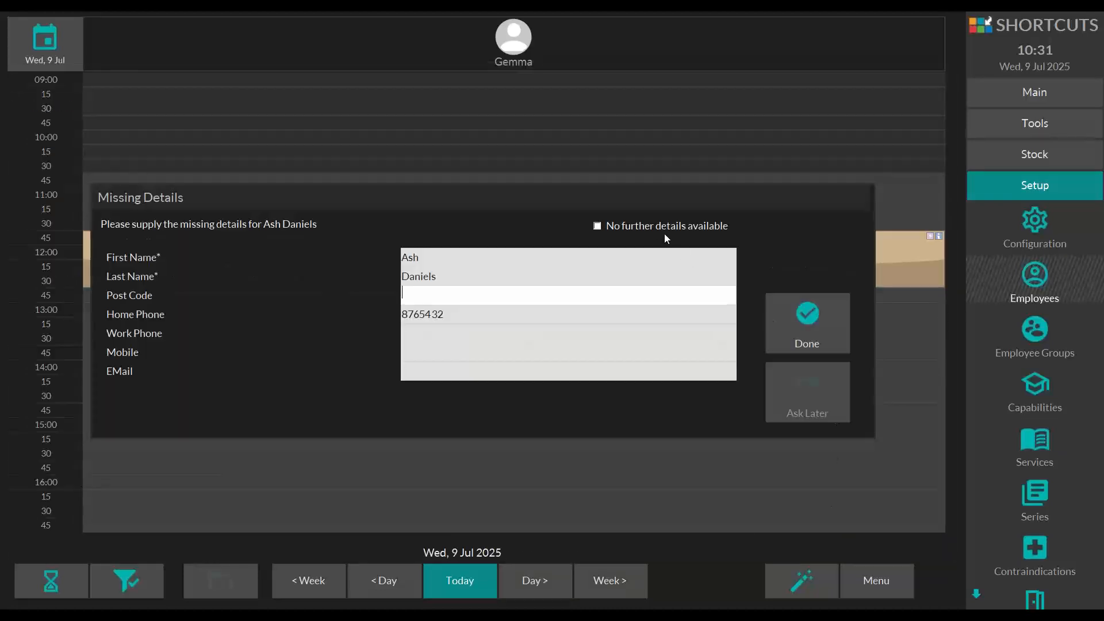
pyautogui.click(827, 412)
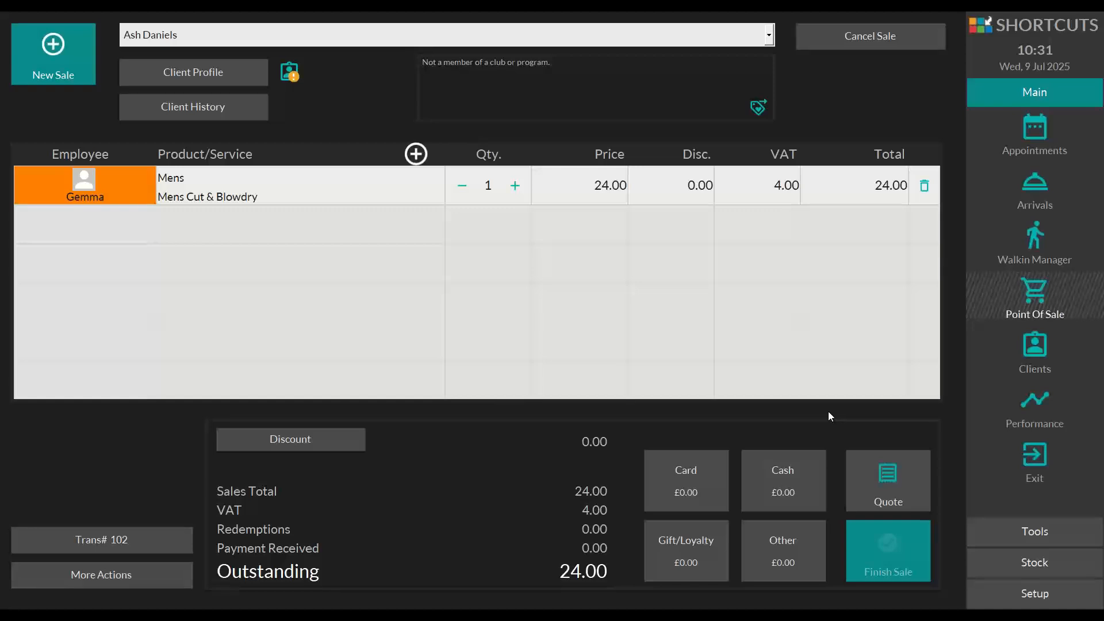
# - Record the 24.00 payment under the stylist's own Sum Up Machine payment type, skip rebooking and try to finish the sale
pyautogui.click(789, 543)
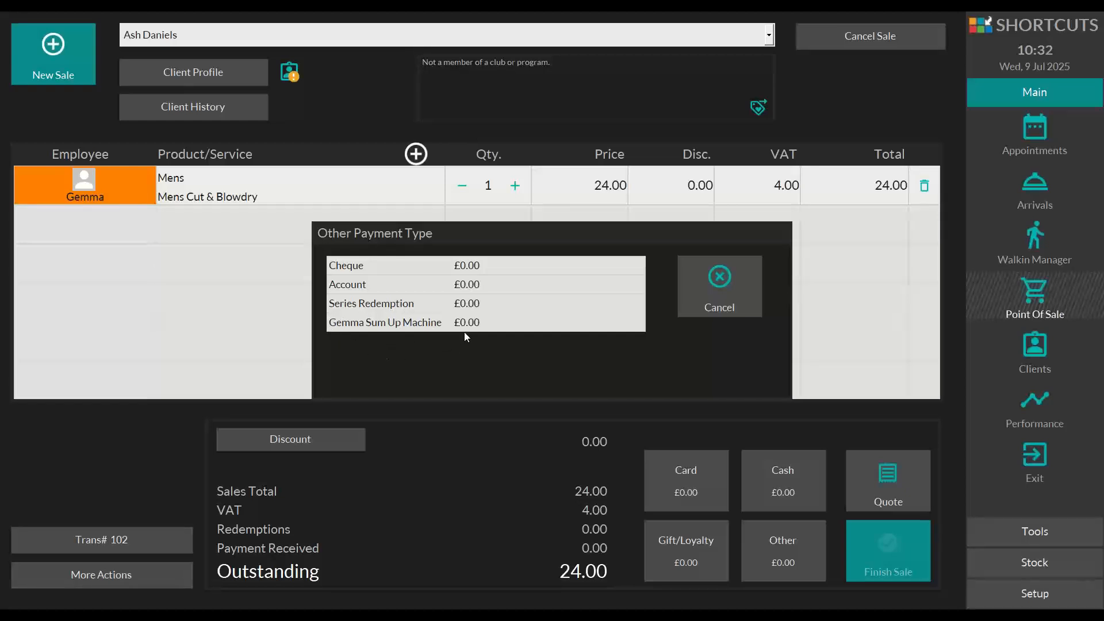
pyautogui.click(361, 324)
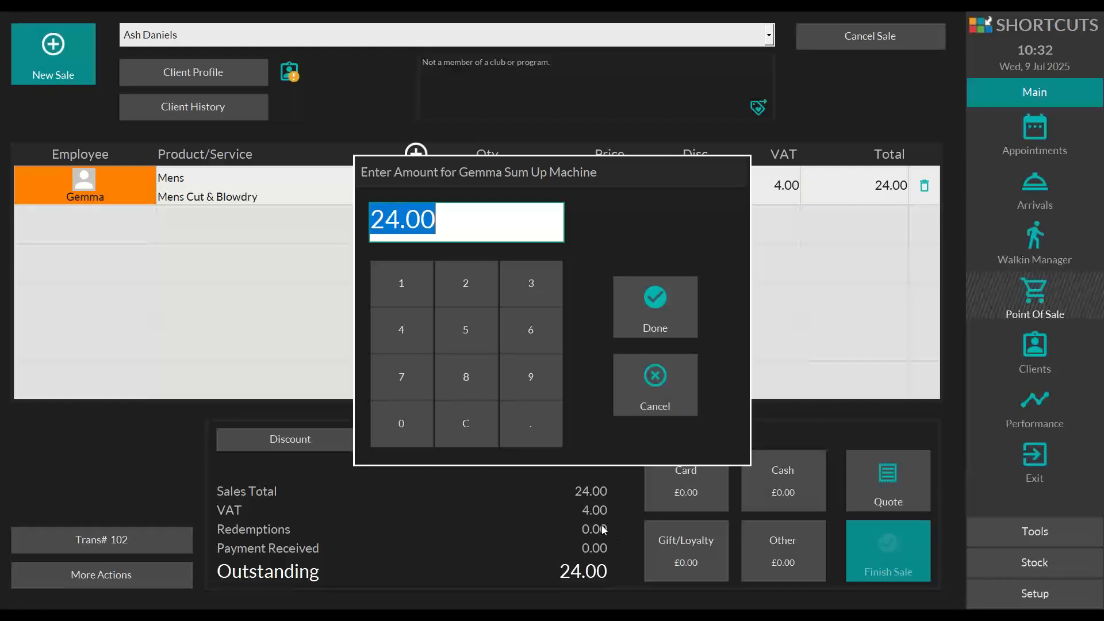
pyautogui.click(642, 302)
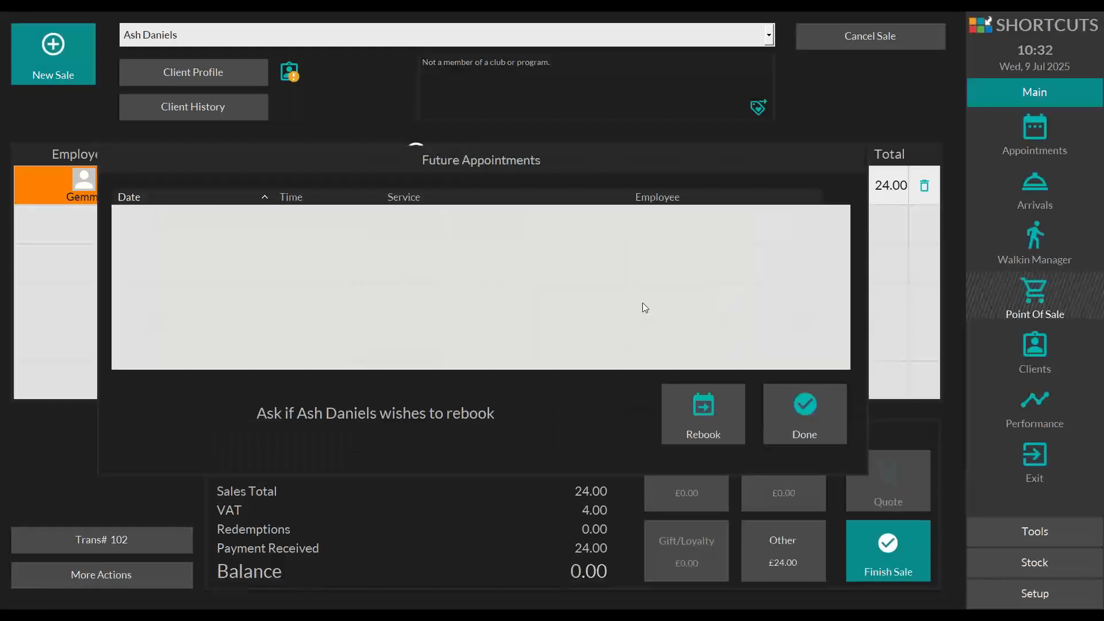
pyautogui.click(815, 399)
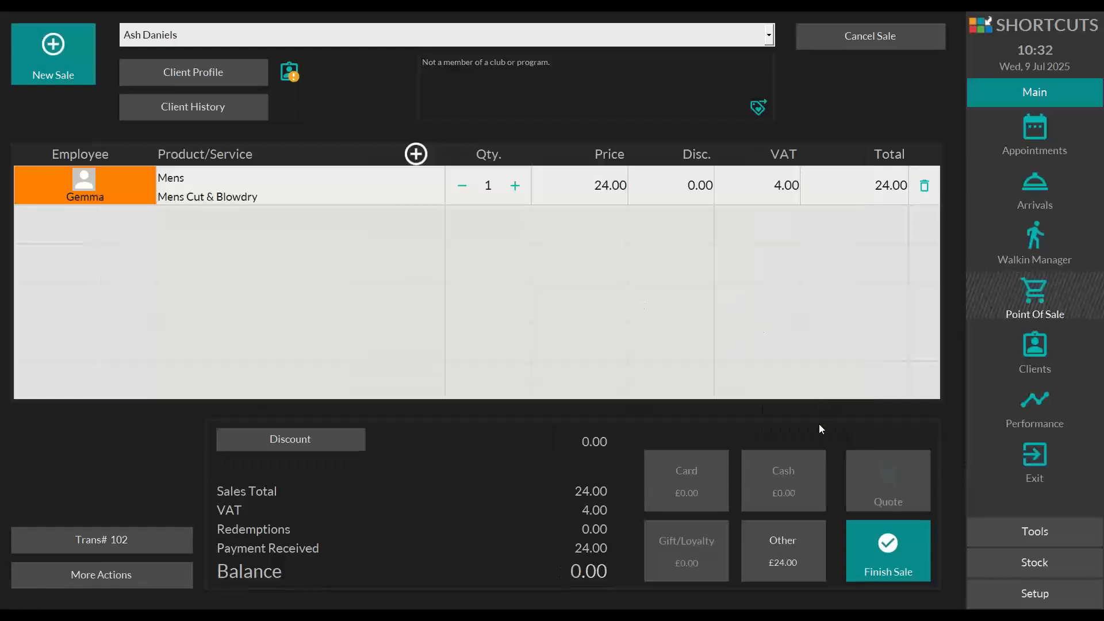
pyautogui.click(905, 554)
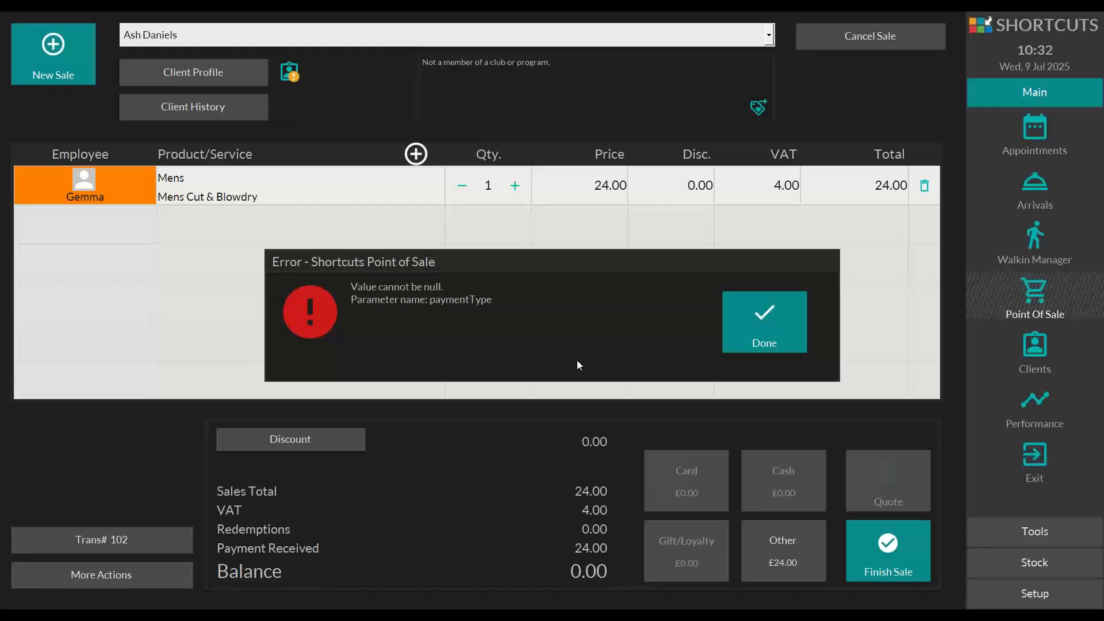
pyautogui.click(769, 328)
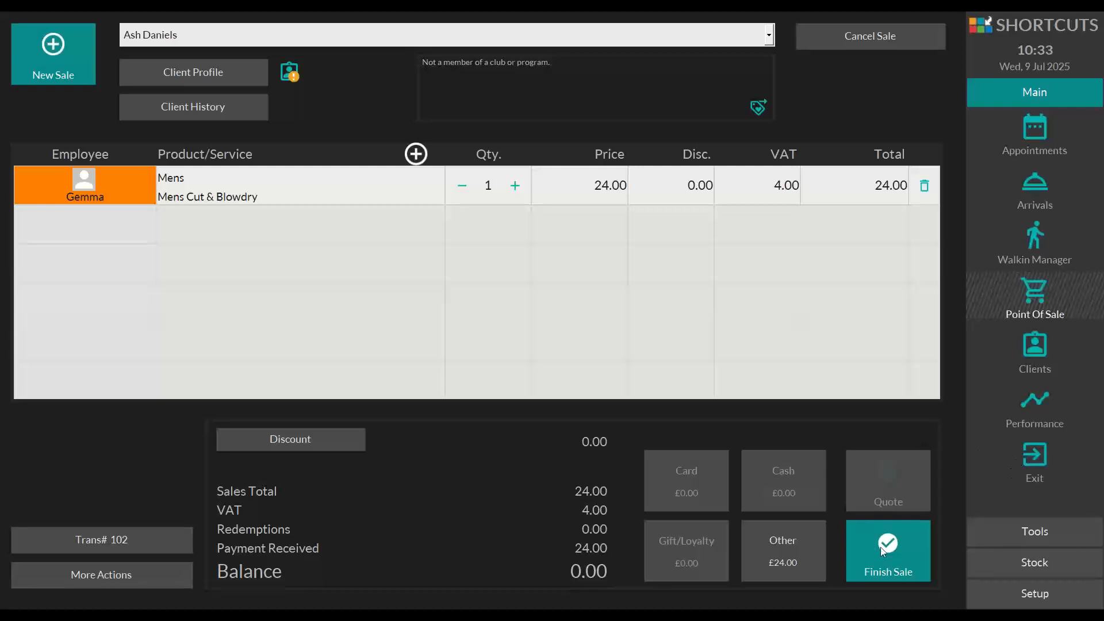
# - Go to the reports and expand the Employees category
pyautogui.click(1045, 534)
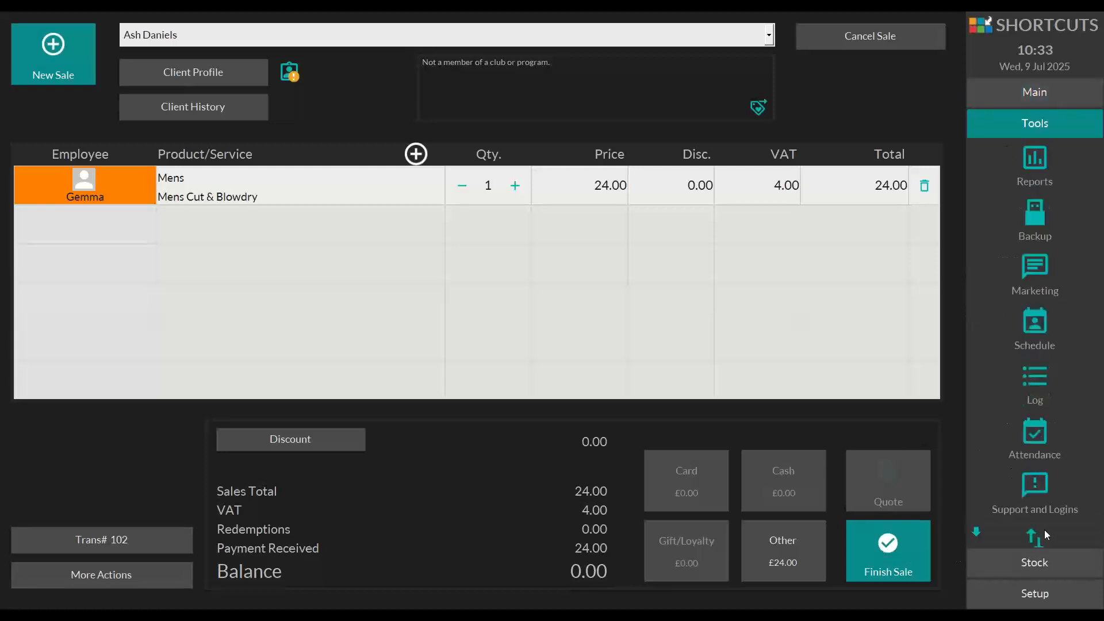
pyautogui.click(1037, 160)
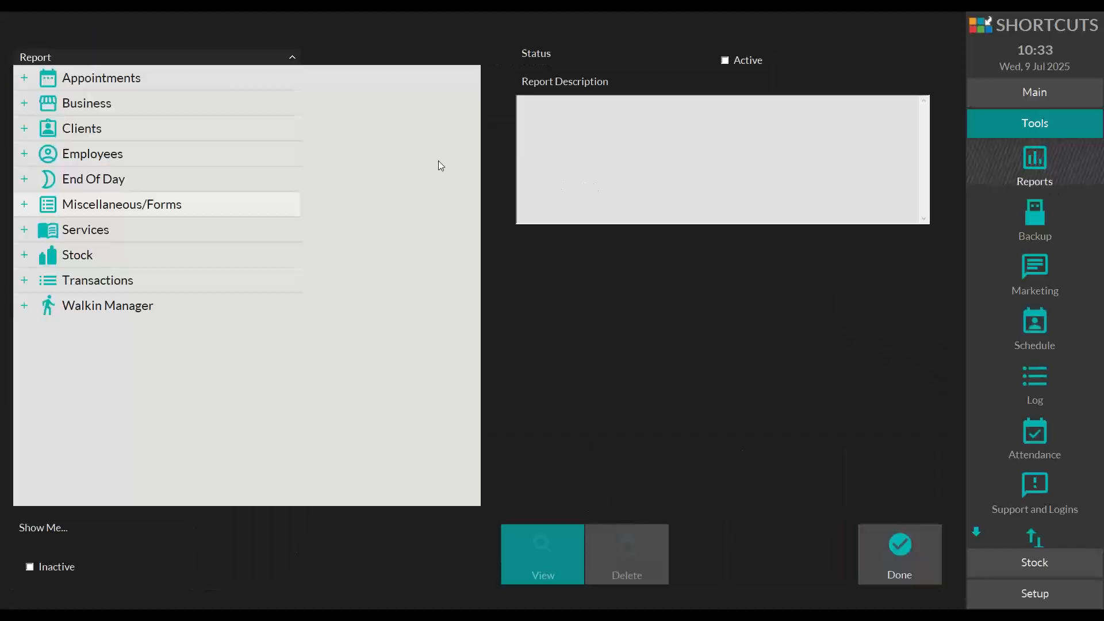
pyautogui.click(24, 153)
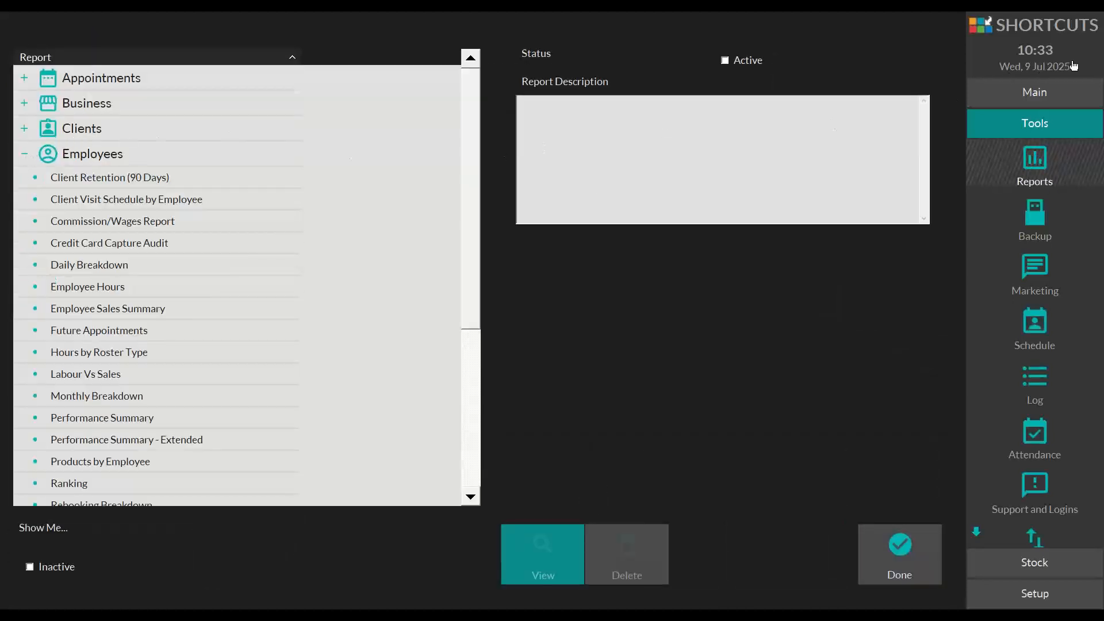
# - Open the options of the Commission/Wages Report and restrict it to the self-employed stylist
pyautogui.click(1091, 55)
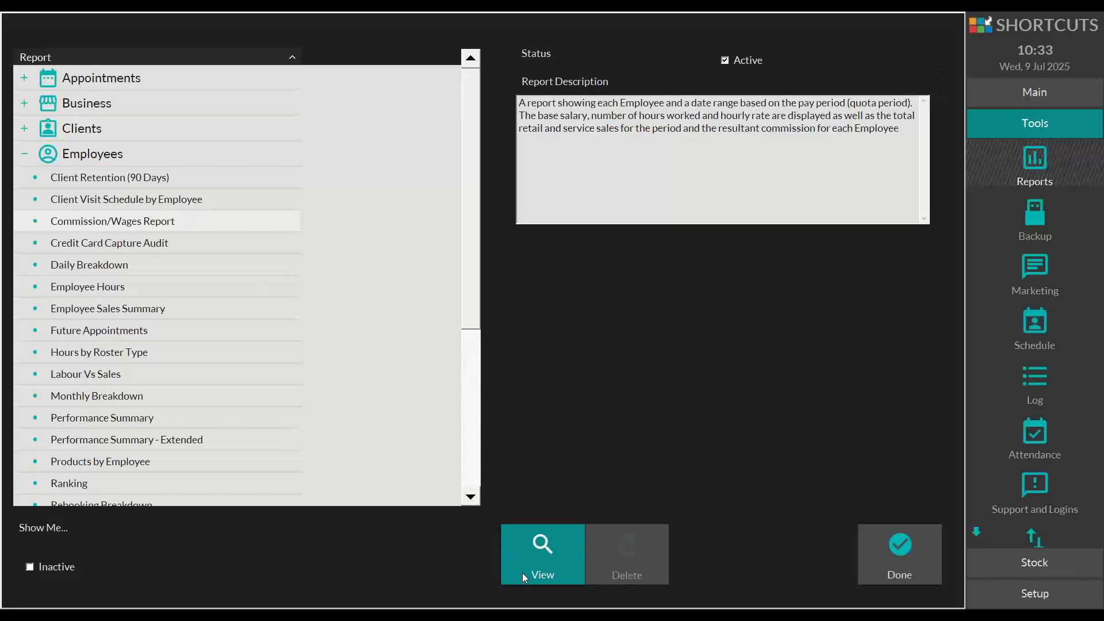
pyautogui.click(535, 550)
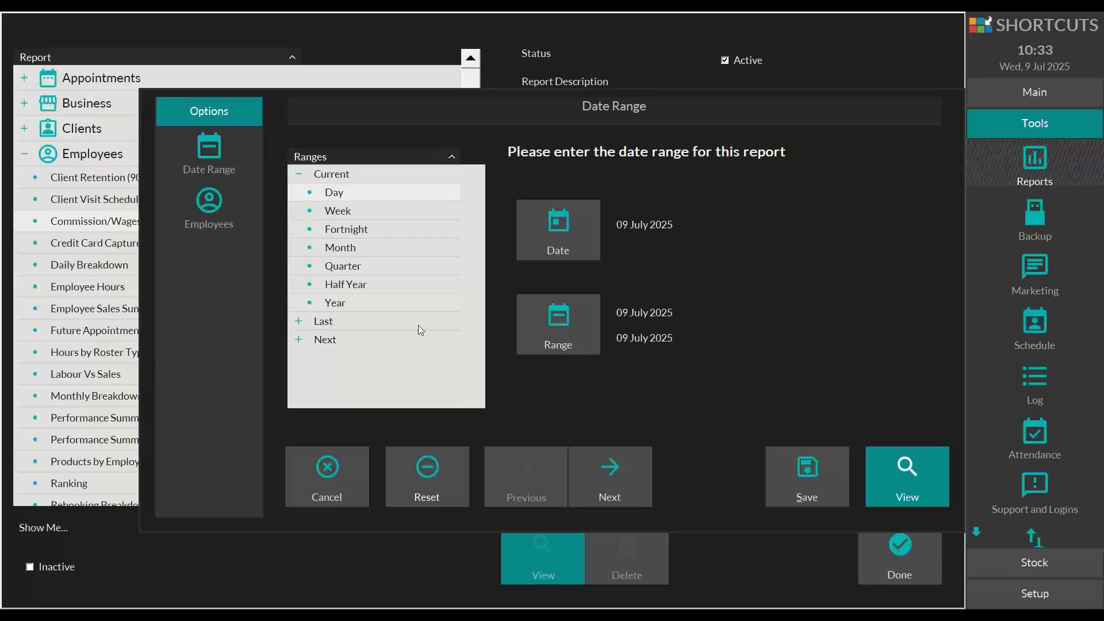
pyautogui.click(209, 201)
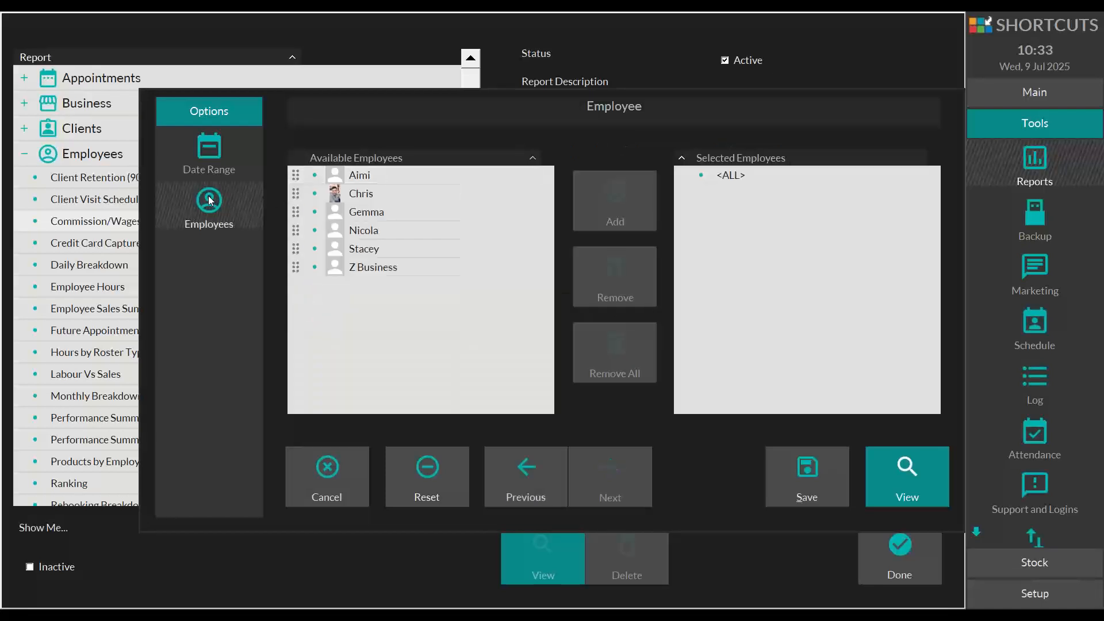
pyautogui.click(360, 210)
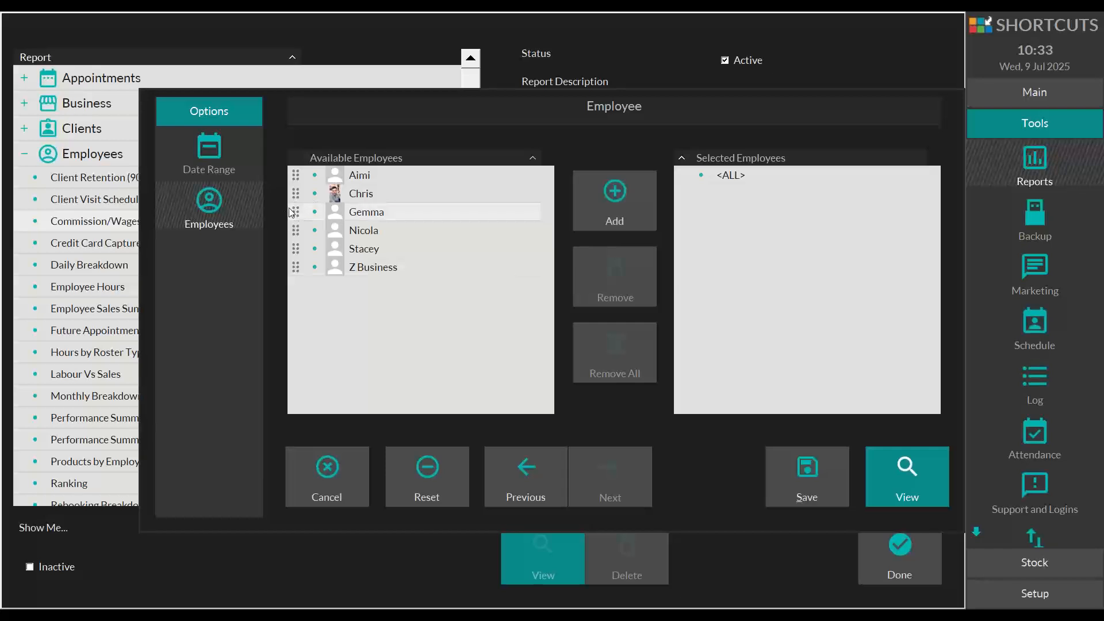
pyautogui.click(612, 194)
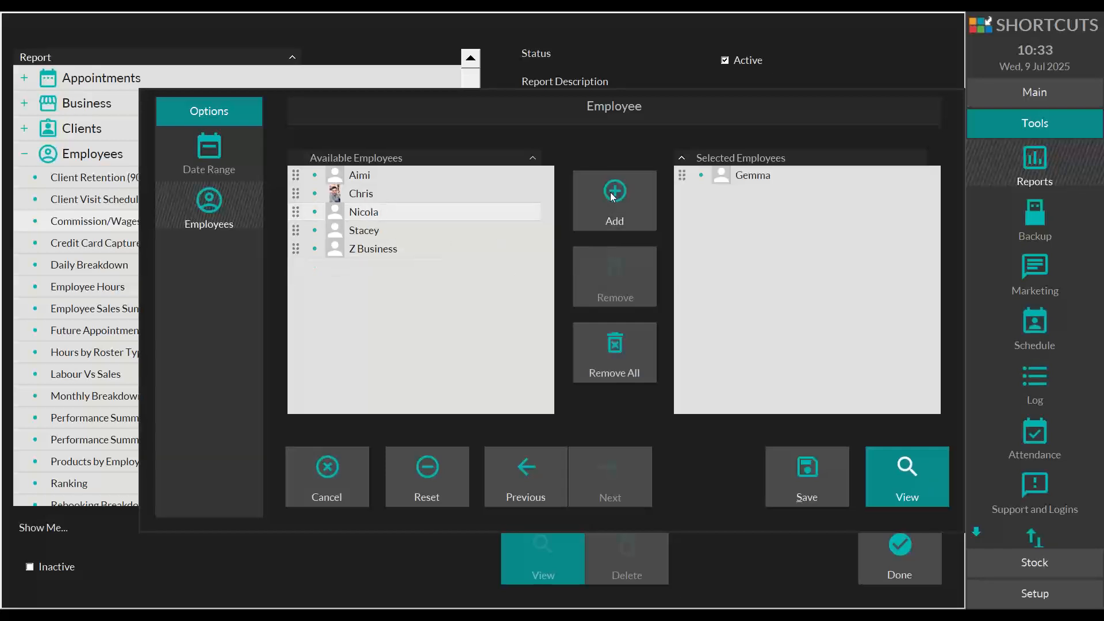
# - Run the Commission/Wages Report for the current day, examine the stylist's service total and commission, and close the report
pyautogui.click(209, 150)
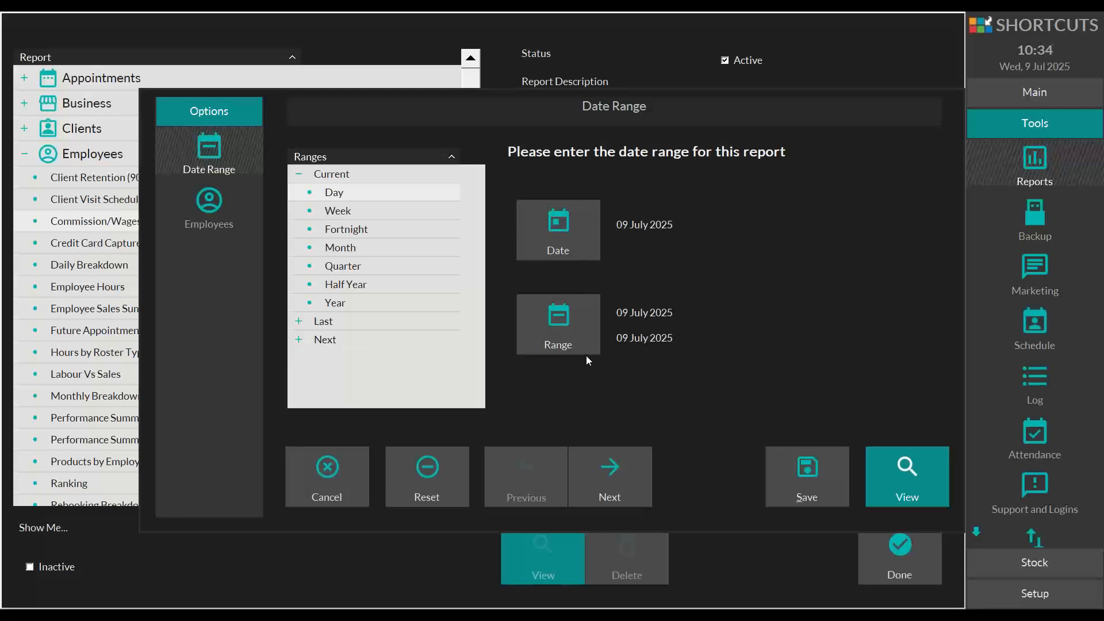
pyautogui.click(897, 466)
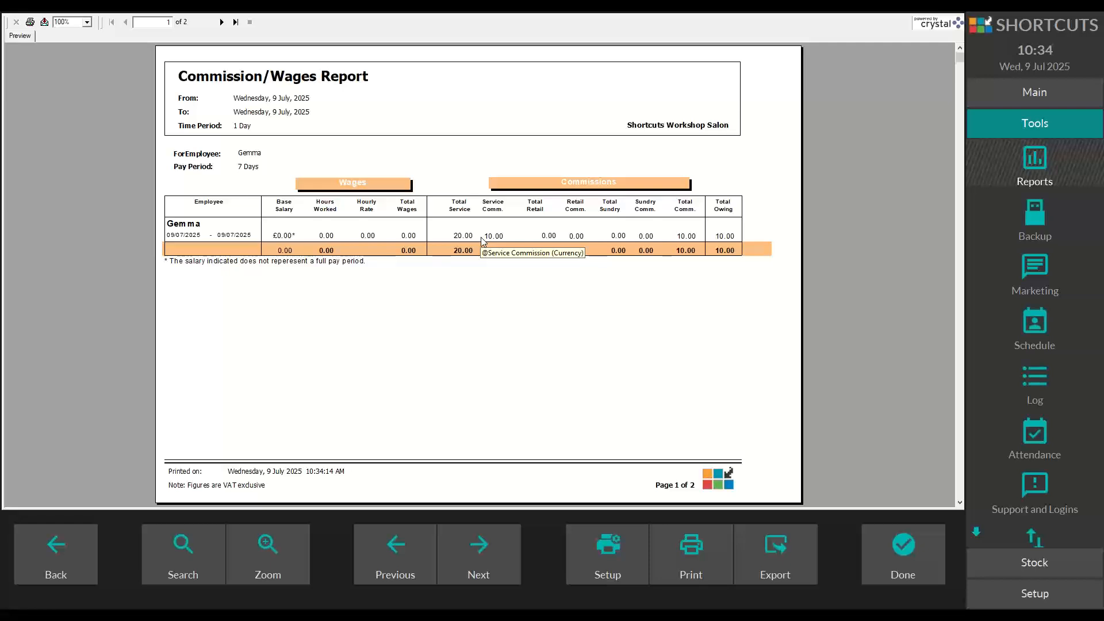
pyautogui.click(466, 238)
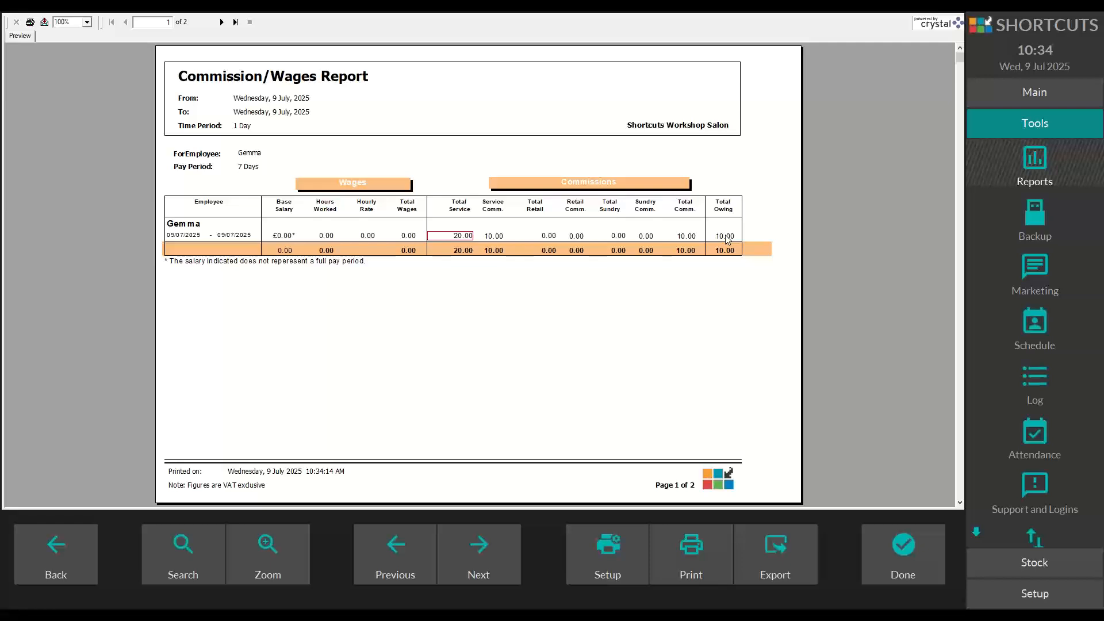
pyautogui.click(900, 544)
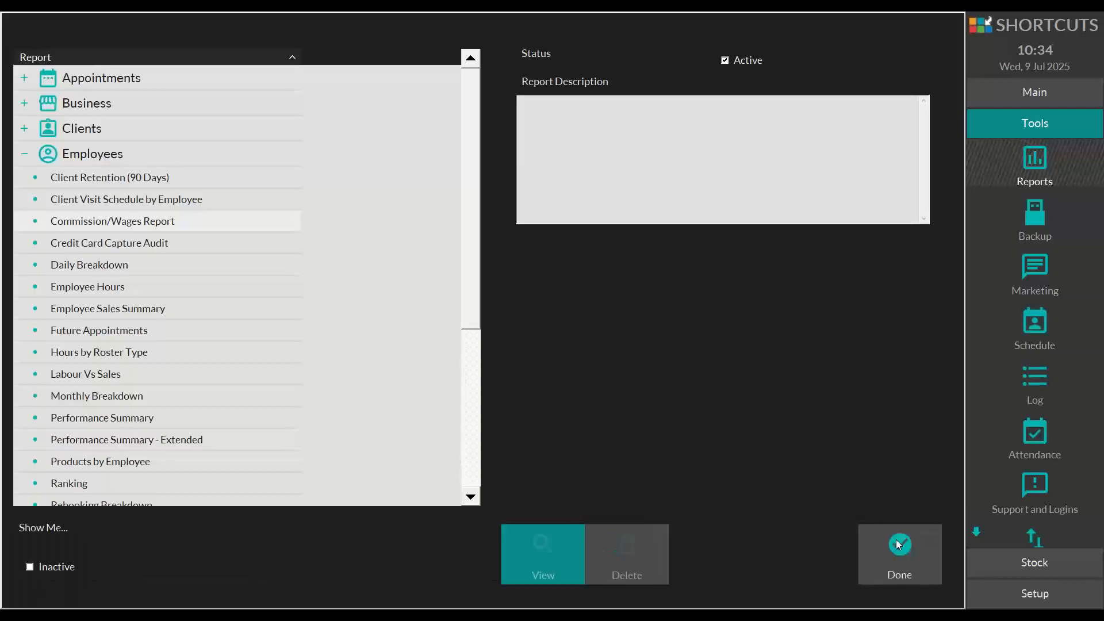
# - Collapse the Employees reports and run the End Of Day Trading Summary for the current day, 09 July 2025
pyautogui.click(24, 154)
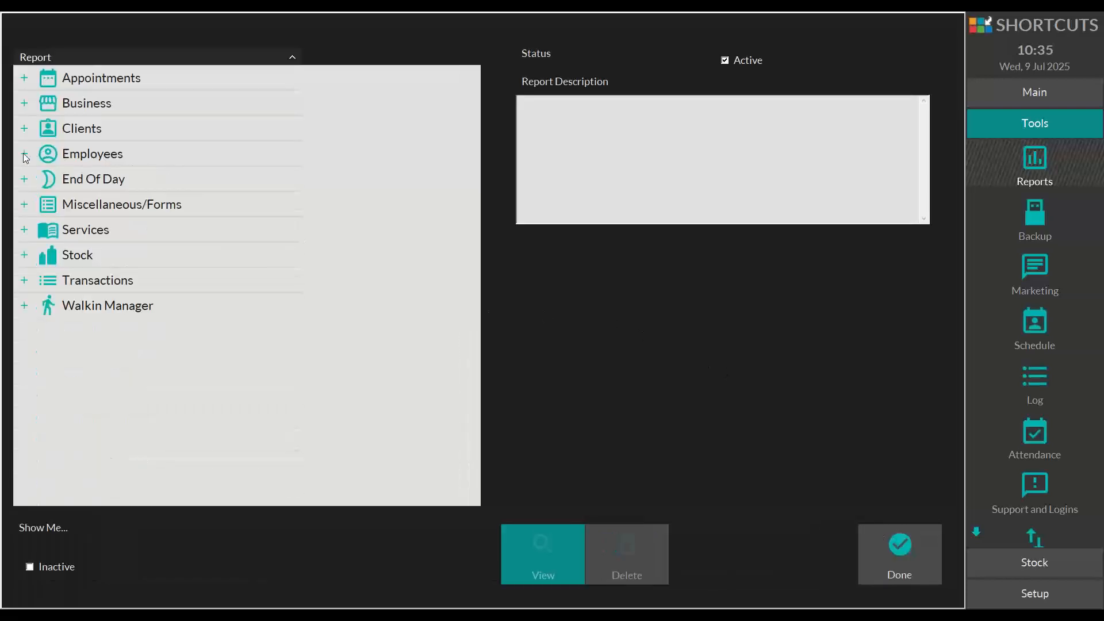
pyautogui.click(25, 179)
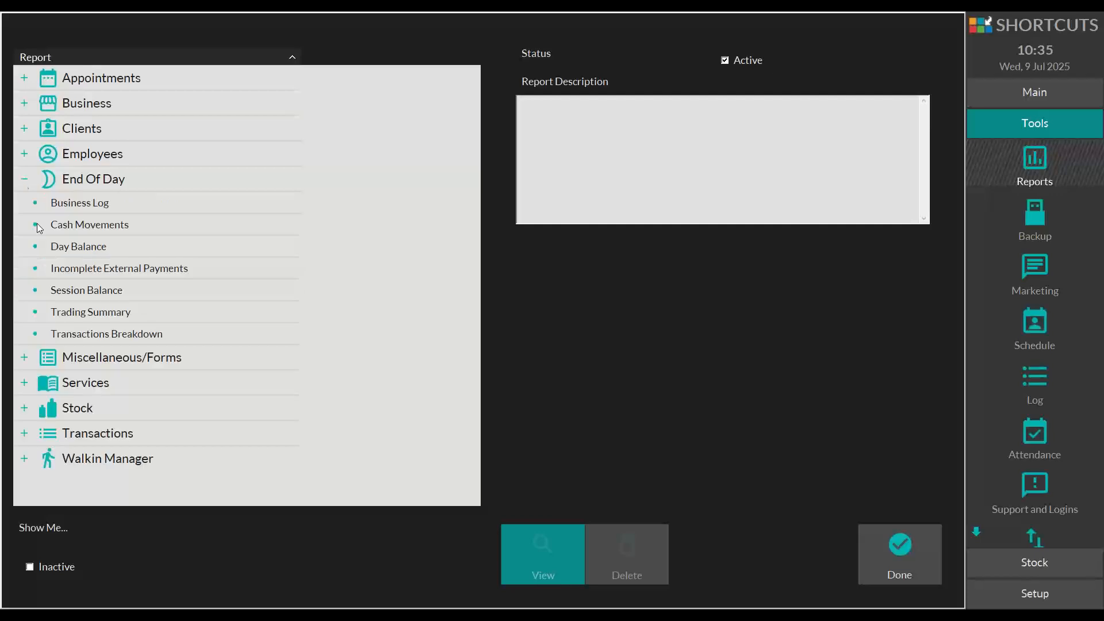
pyautogui.click(91, 313)
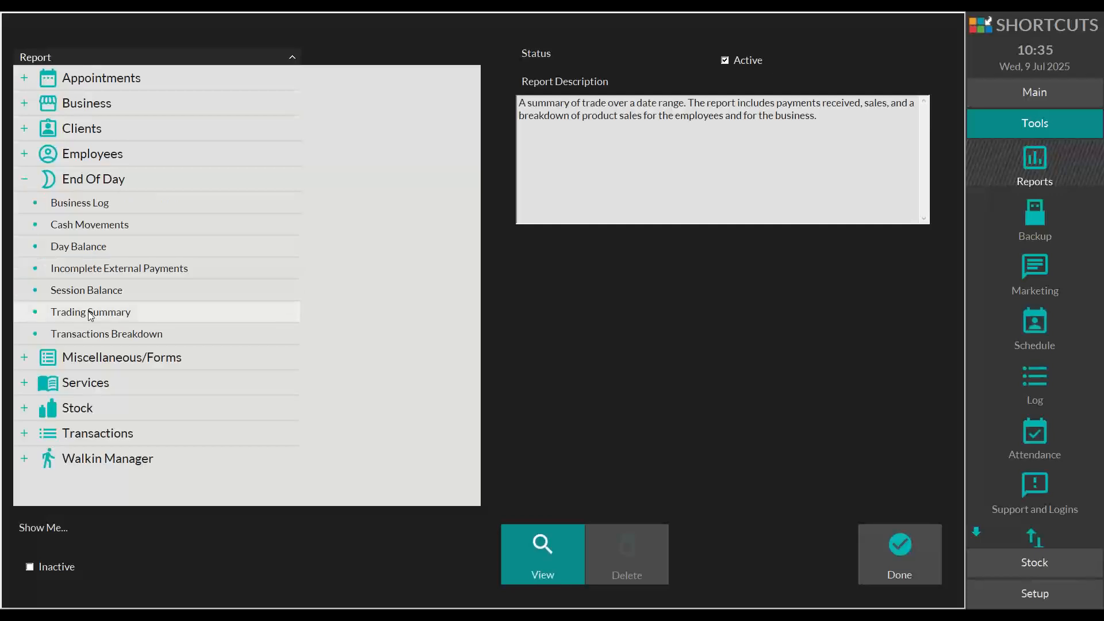
pyautogui.click(538, 546)
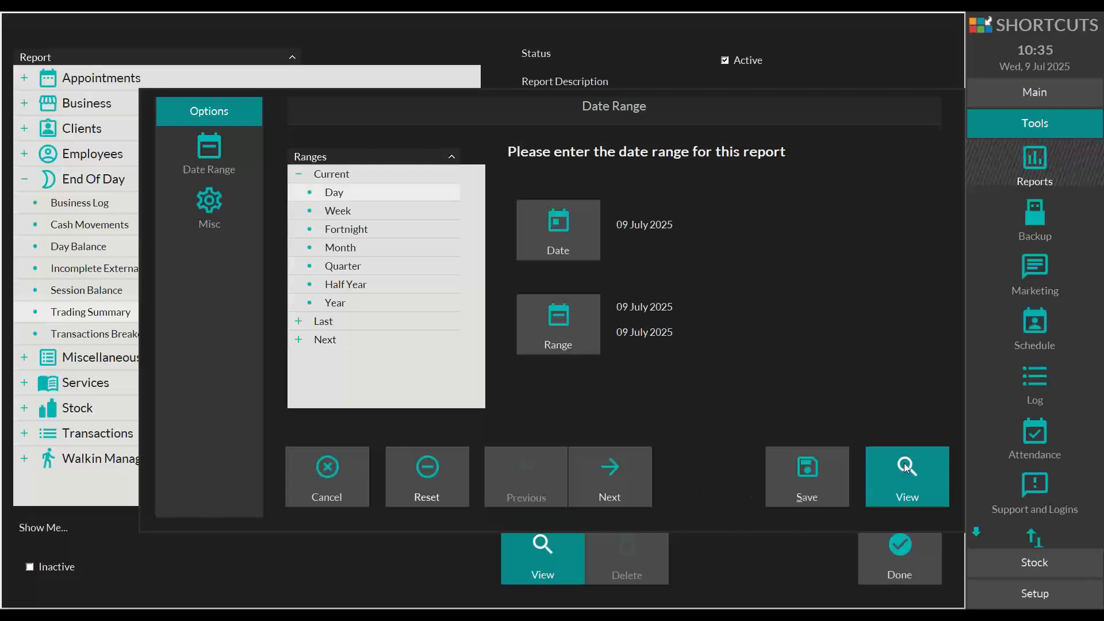
pyautogui.click(905, 467)
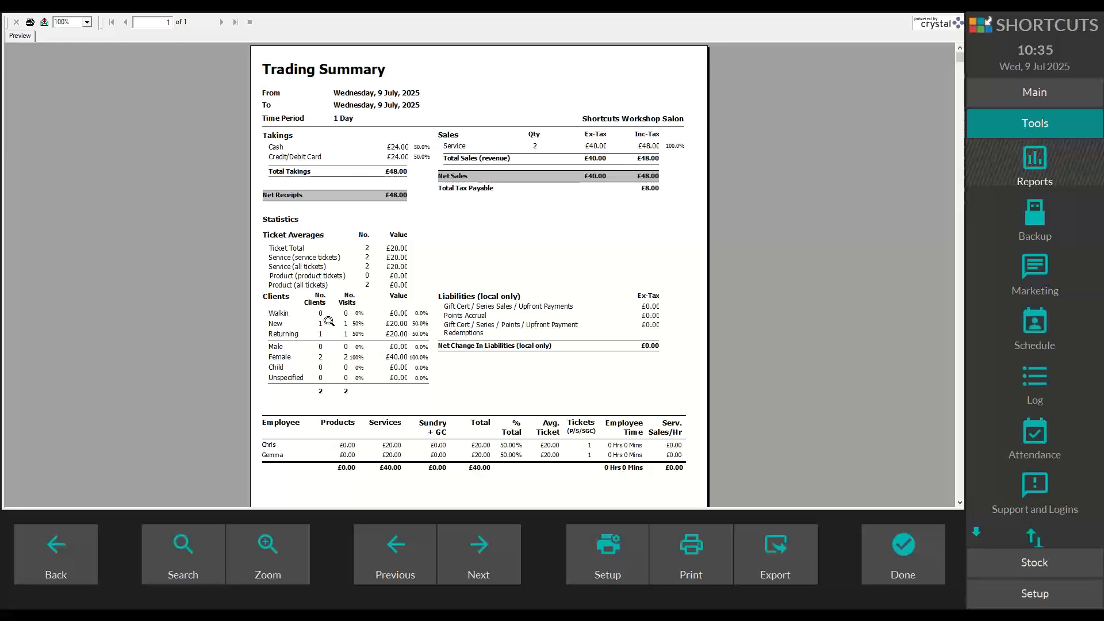
# - Enlarge the Trading Summary to 150% and examine the takings, client statistics and sales per employee
pyautogui.click(87, 22)
pyautogui.click(63, 69)
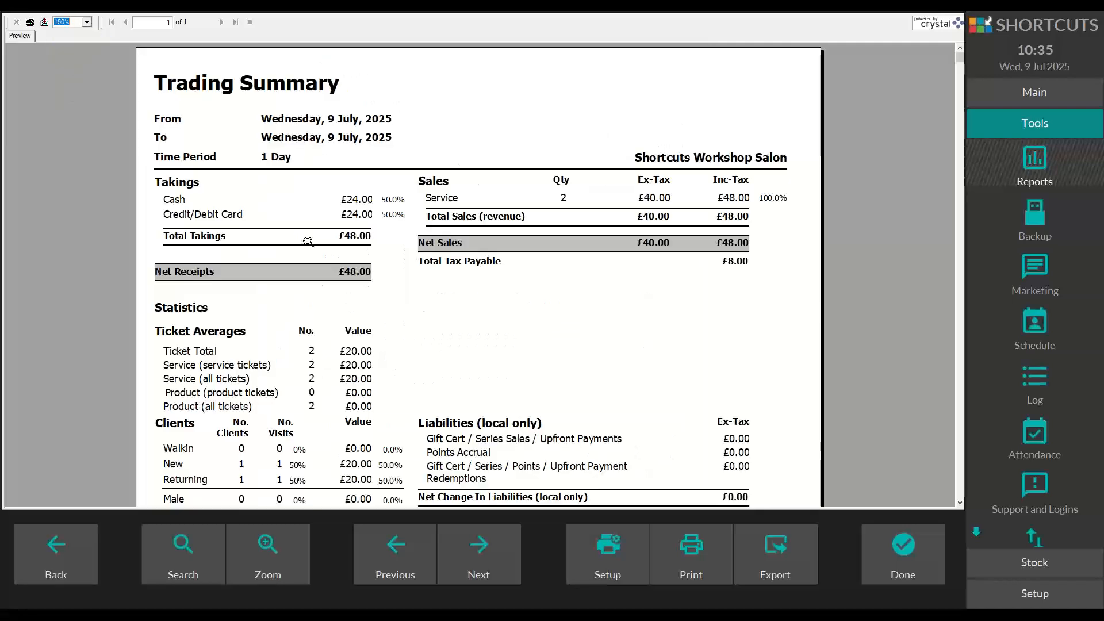
pyautogui.scroll(-10, 308, 242)
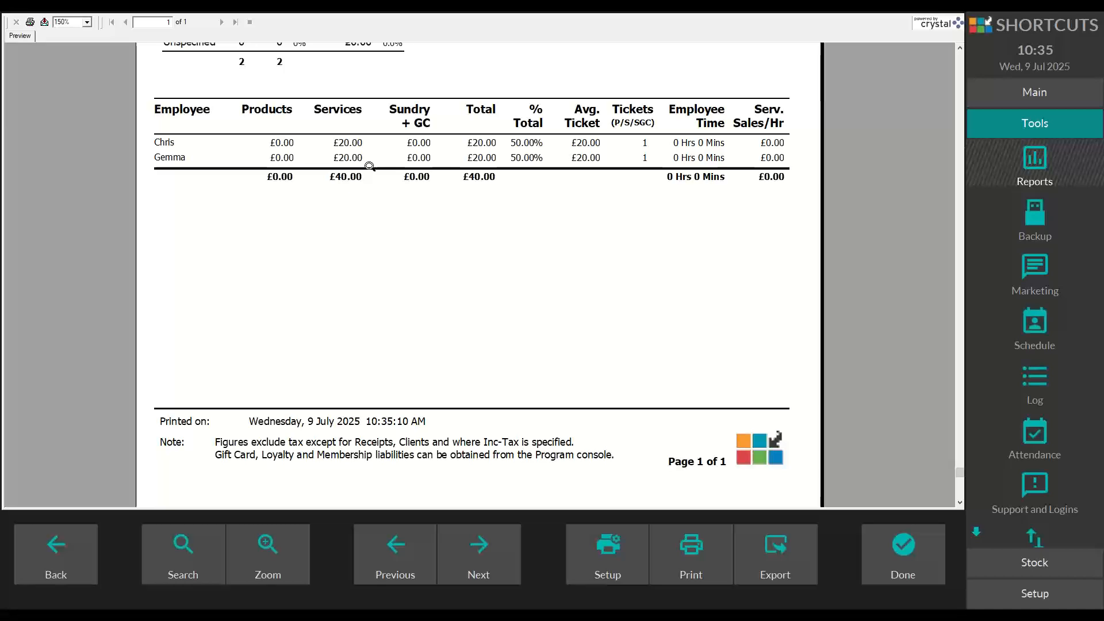
pyautogui.scroll(5, 276, 201)
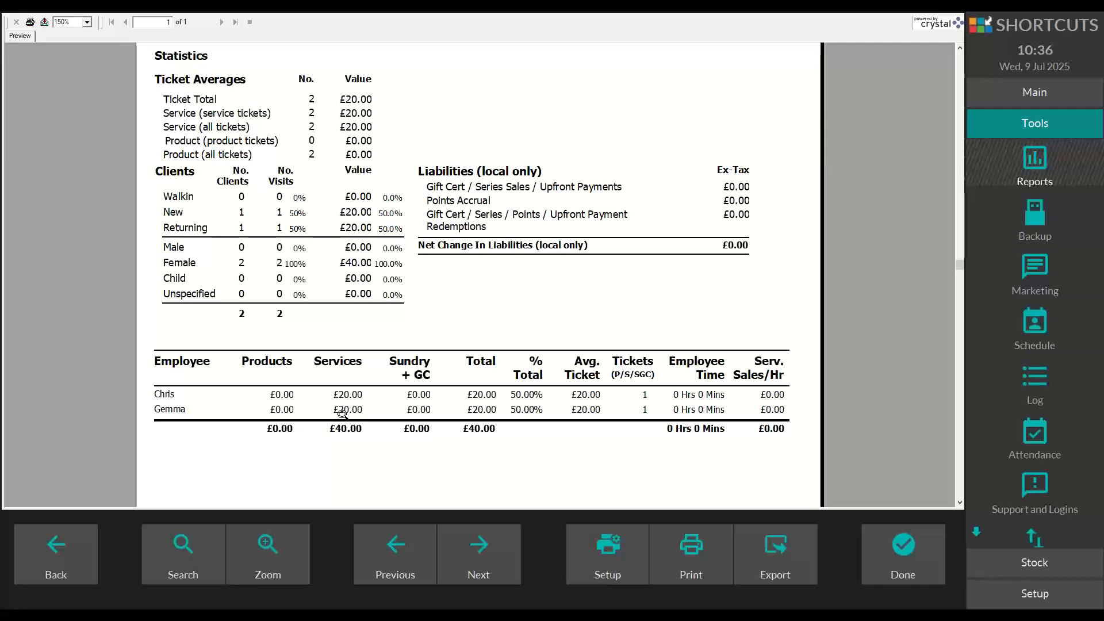
# - Switch to the browser to examine the service categories in the Departmental Trading Summary PDF, return to Shortcuts and close the Trading Summary
pyautogui.click(214, 614)
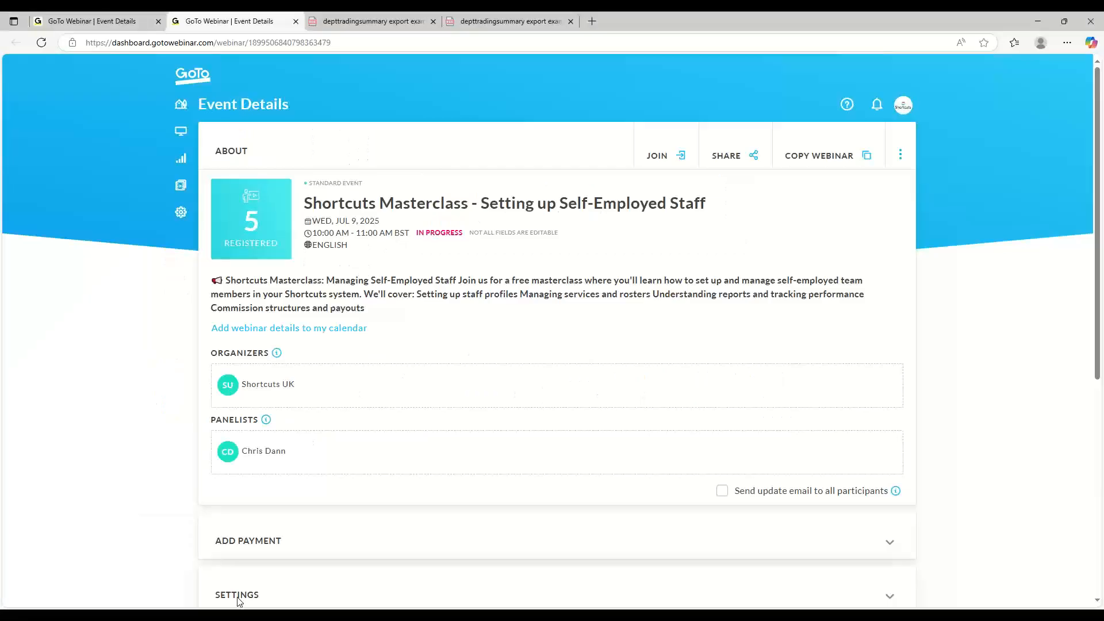
pyautogui.click(391, 23)
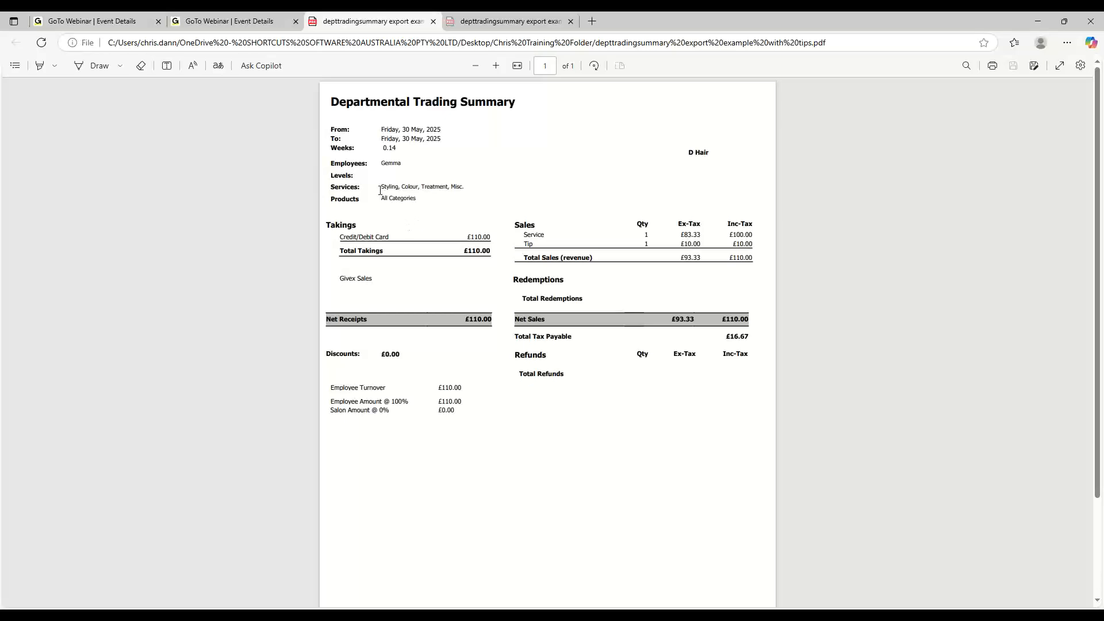
pyautogui.moveTo(379, 189); pyautogui.dragTo(462, 190)
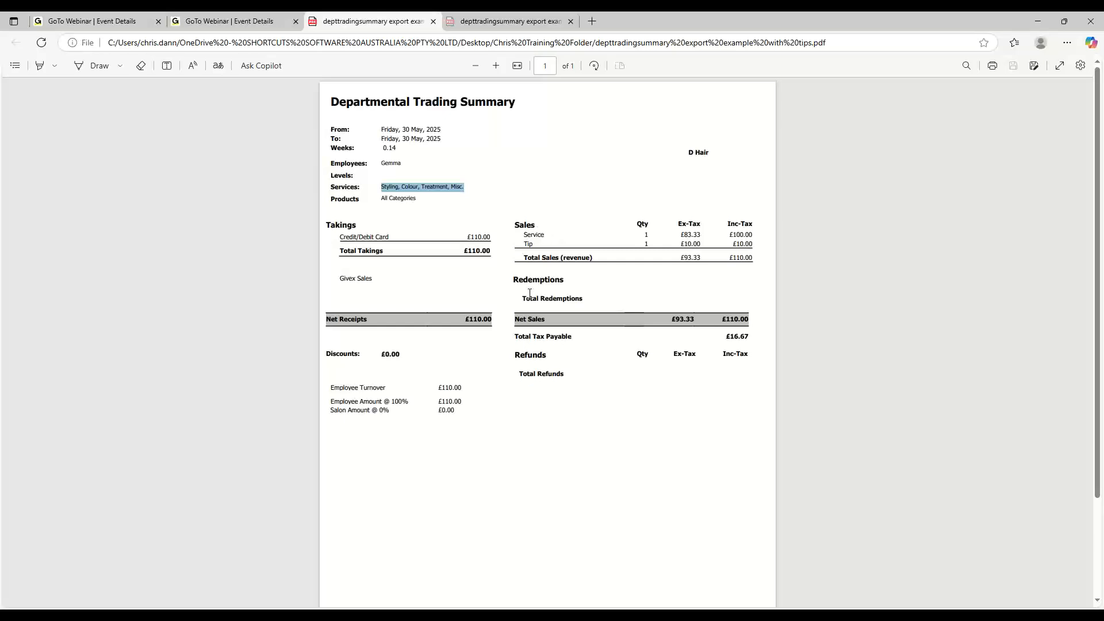
pyautogui.click(579, 612)
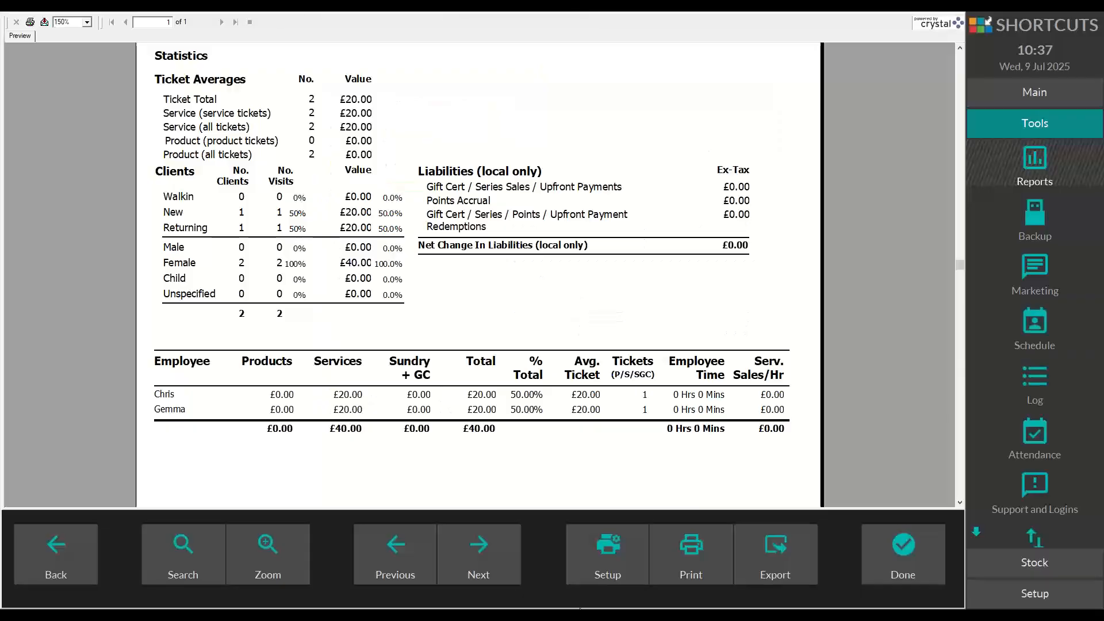
pyautogui.click(892, 541)
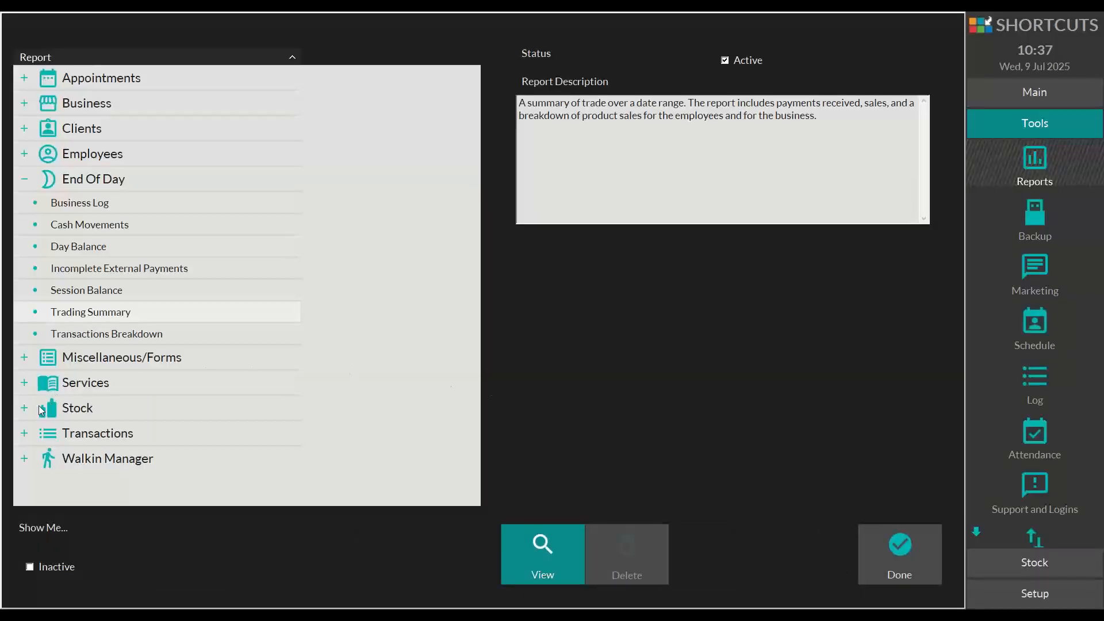
# - Run the Transactions by Employee report for the current day, covering all employees and keeping the default item parameters
pyautogui.click(24, 434)
pyautogui.scroll(-5, 267, 412)
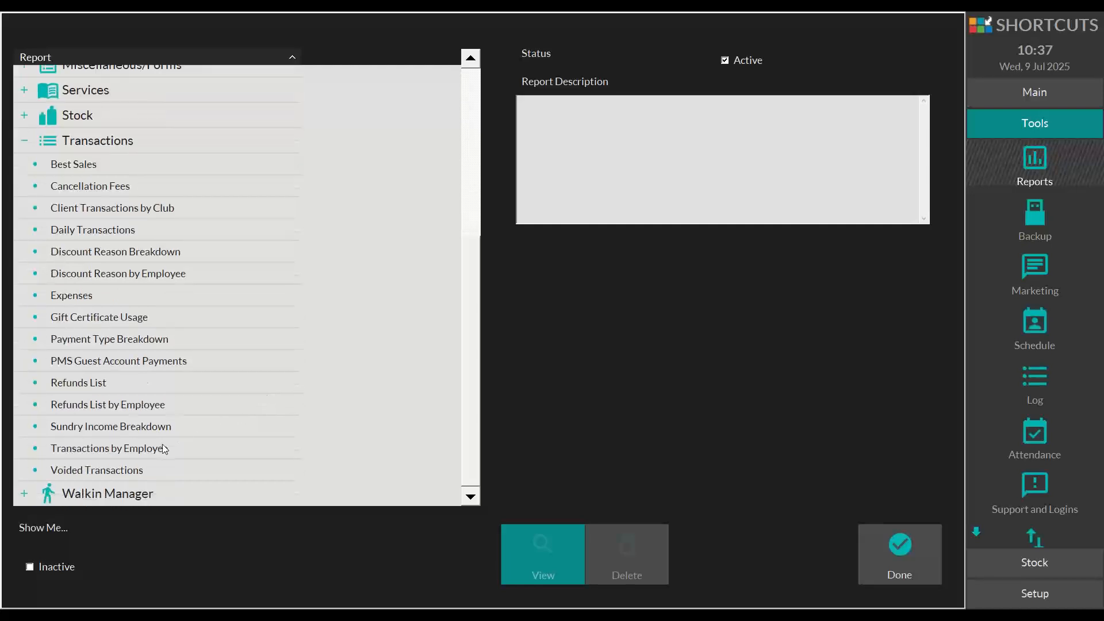
pyautogui.click(163, 448)
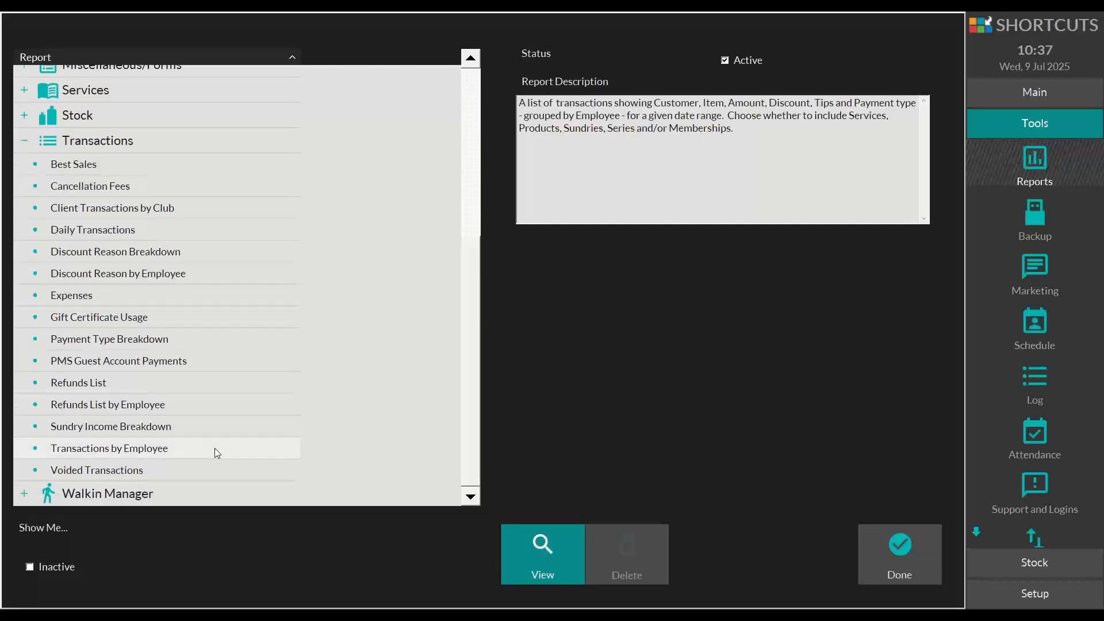
pyautogui.click(517, 539)
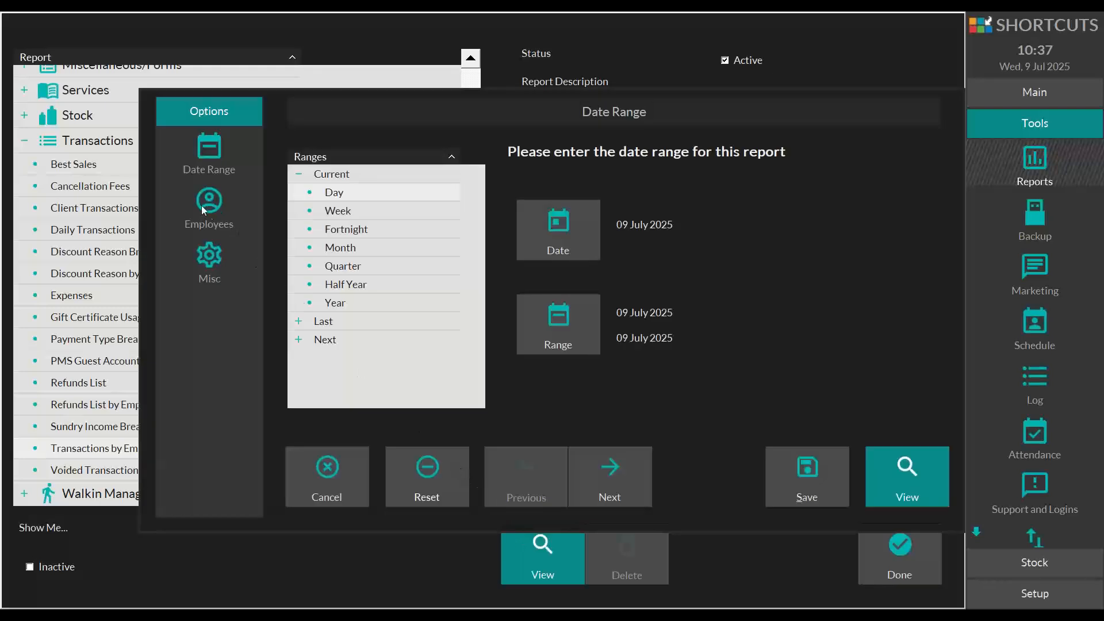
pyautogui.click(216, 252)
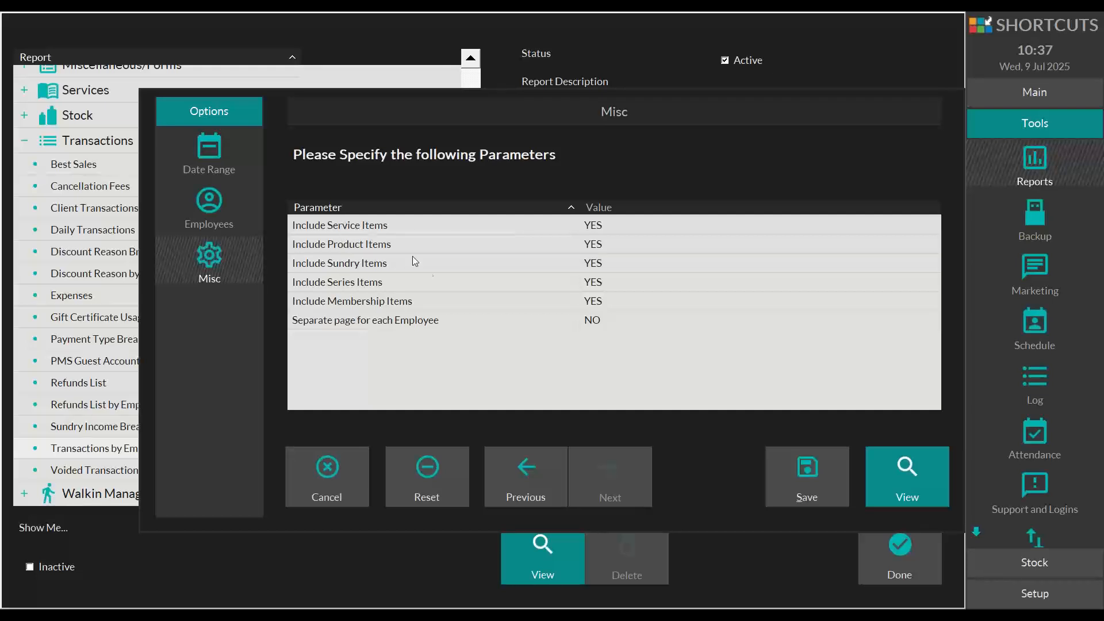
pyautogui.click(890, 478)
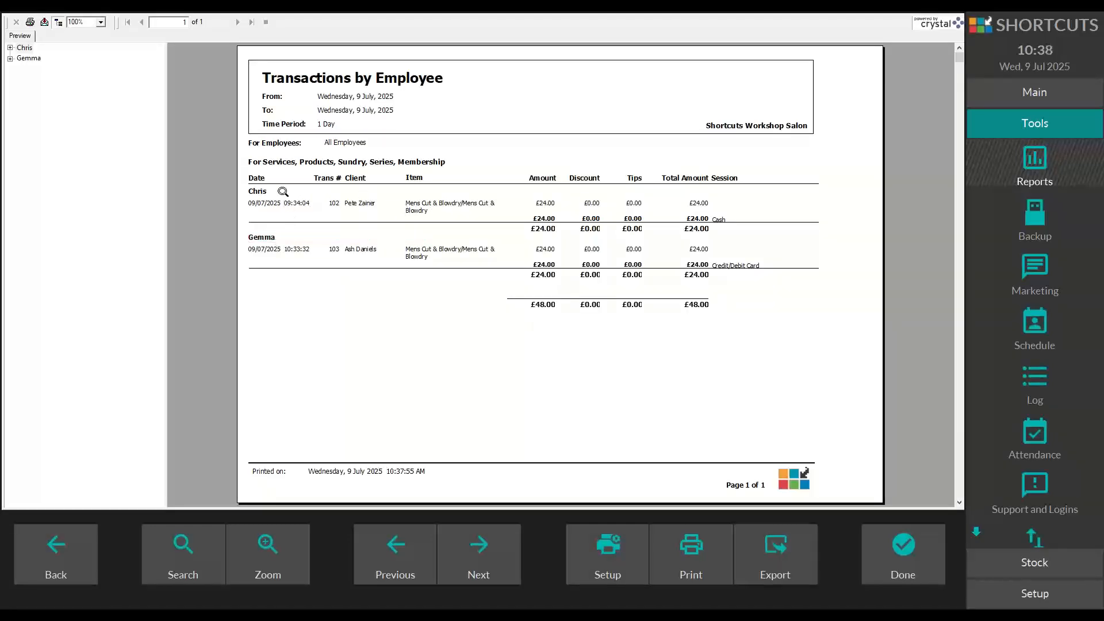
# - Examine each employee's section of the Transactions by Employee report and jump to the self-employed stylist's group
pyautogui.click(264, 191)
pyautogui.click(257, 236)
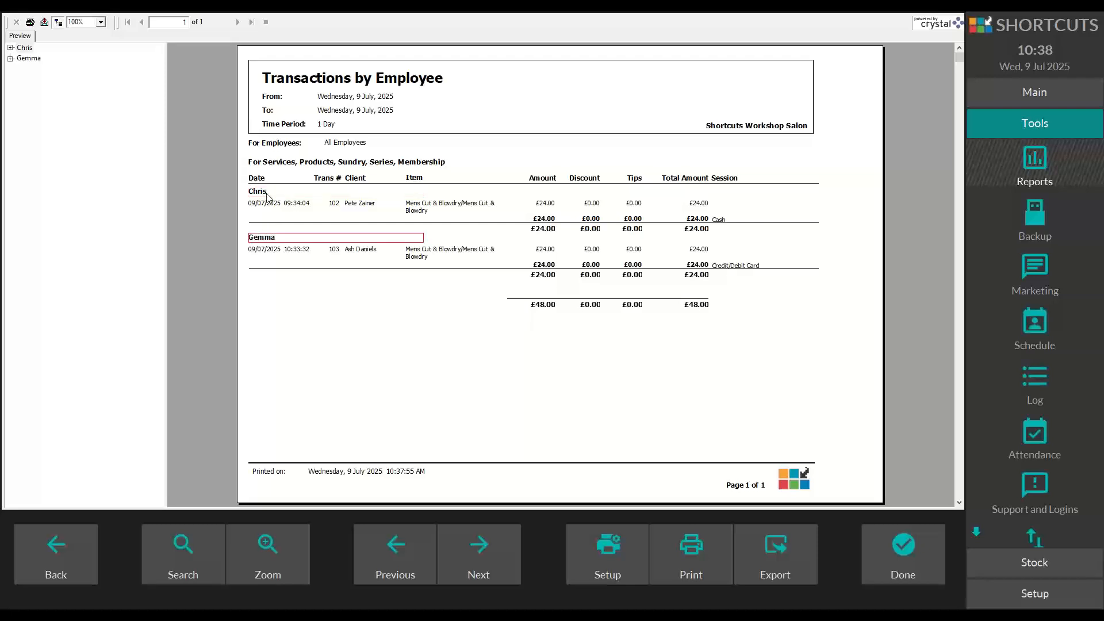
pyautogui.click(36, 60)
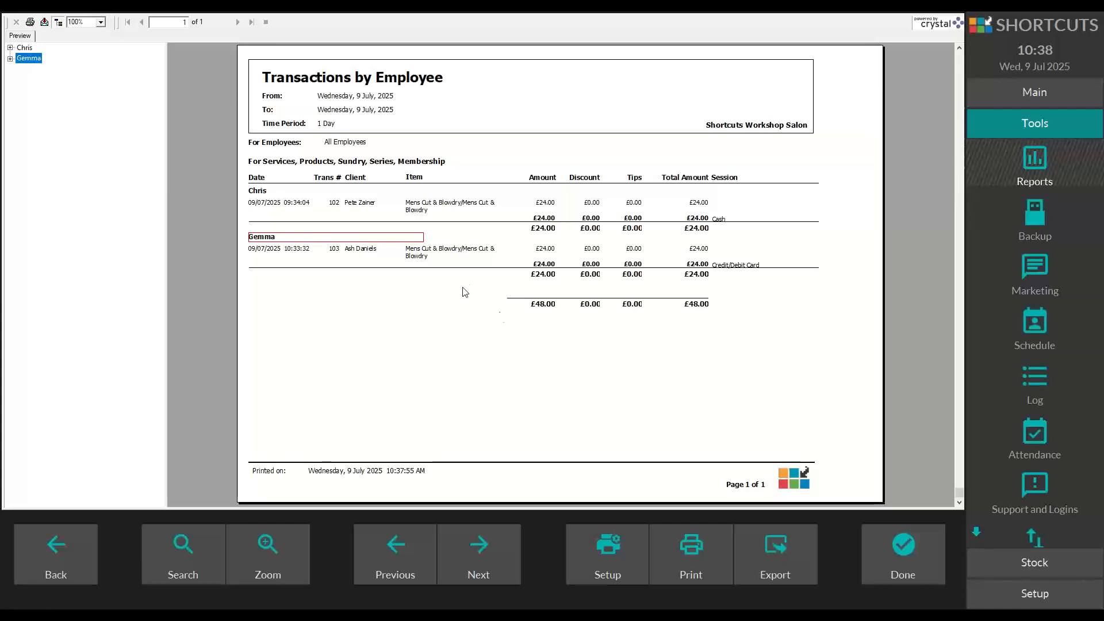
# - Close the report and the reports list, and return to the appointment book
pyautogui.click(903, 541)
pyautogui.click(898, 541)
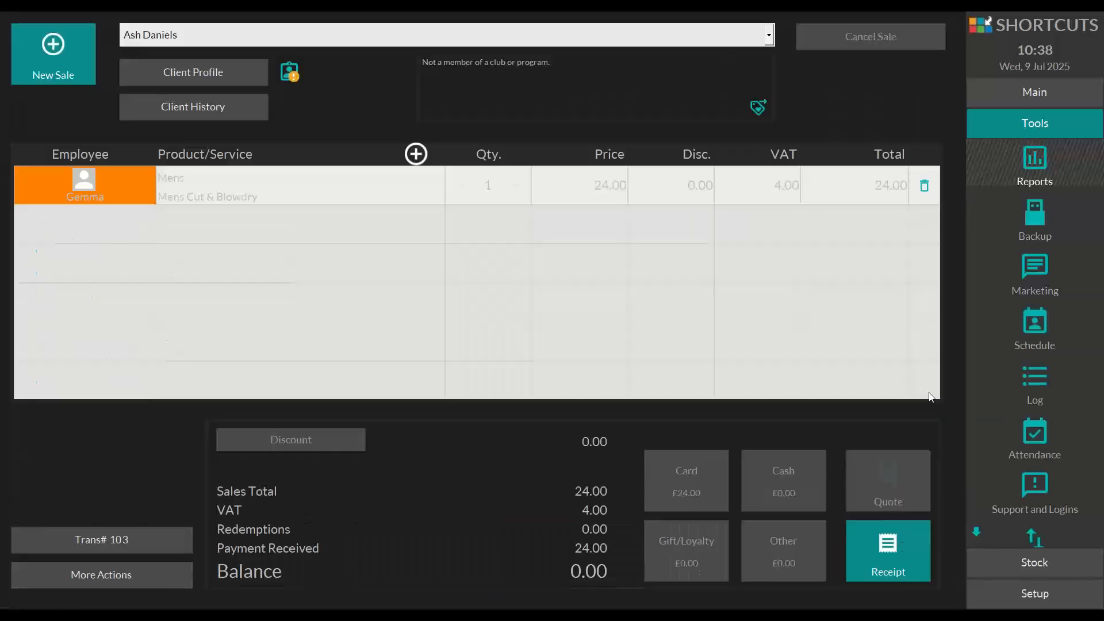
pyautogui.click(1031, 94)
pyautogui.click(1049, 162)
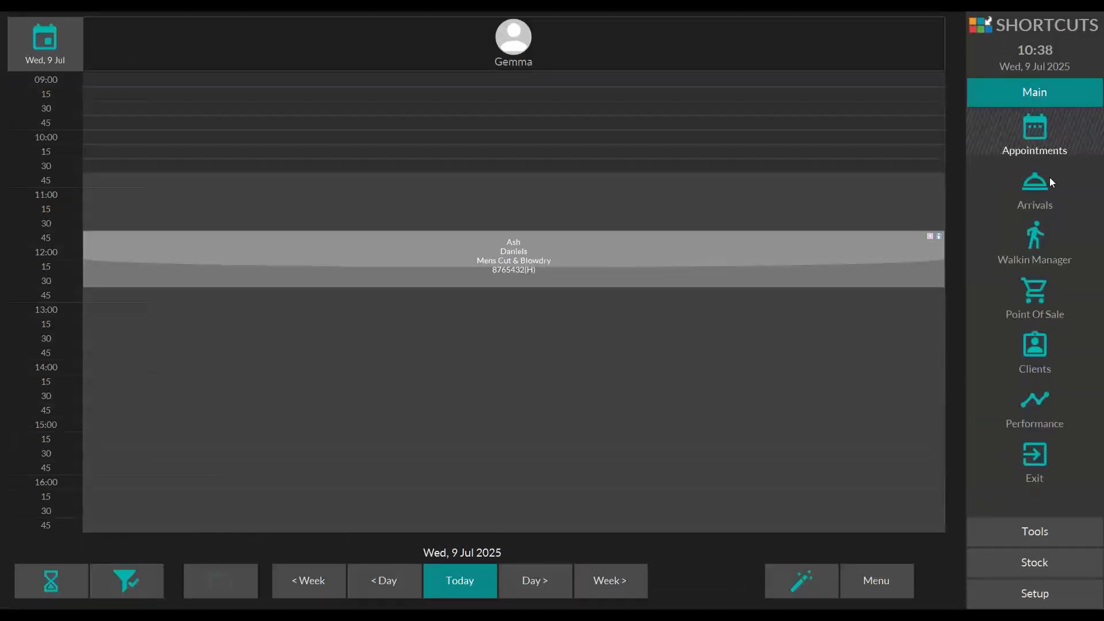